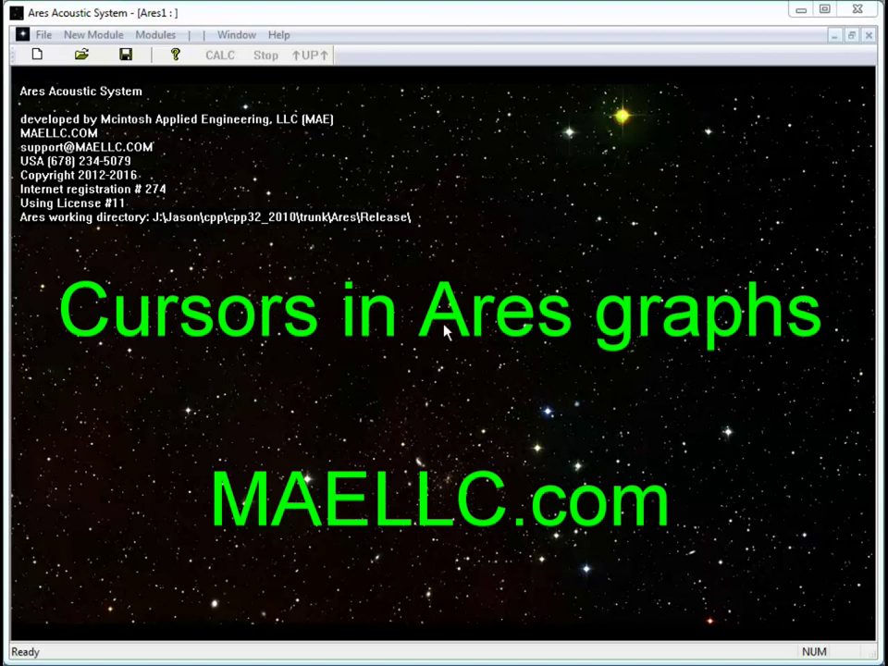
Open the recent file cursor demo.ARES and bring the graph of element #7 to the top
left_click(43, 35)
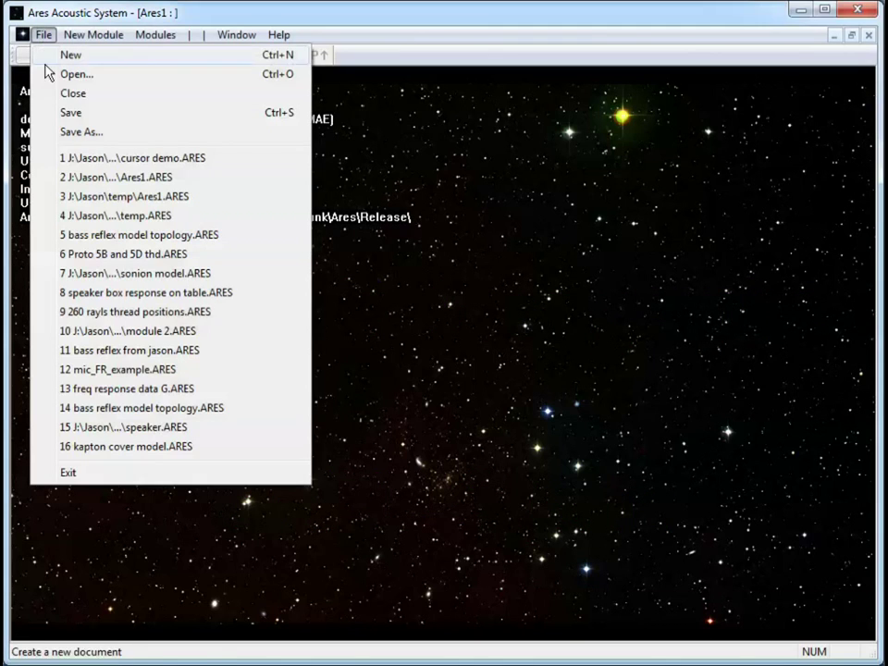
left_click(72, 157)
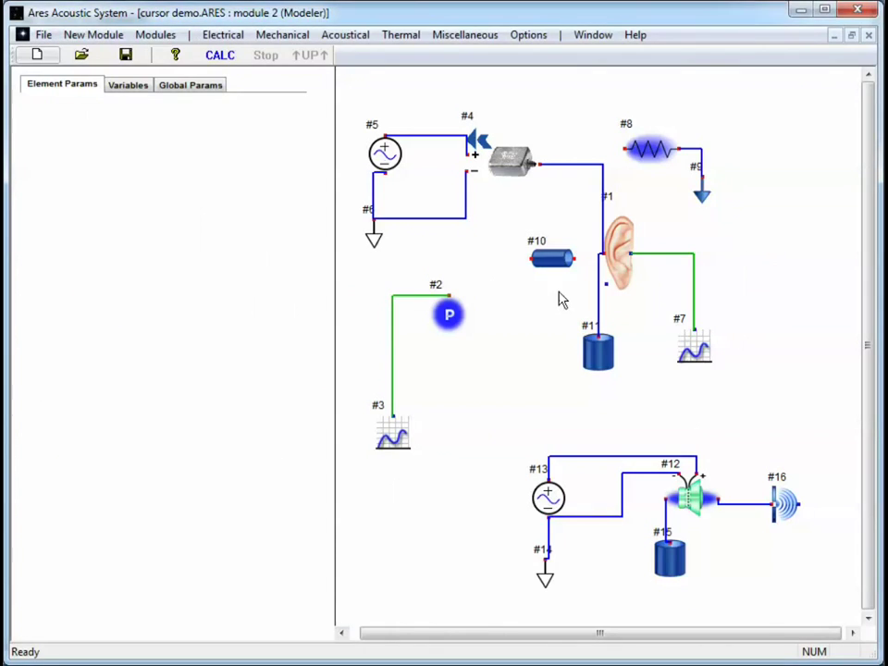
left_click(694, 356)
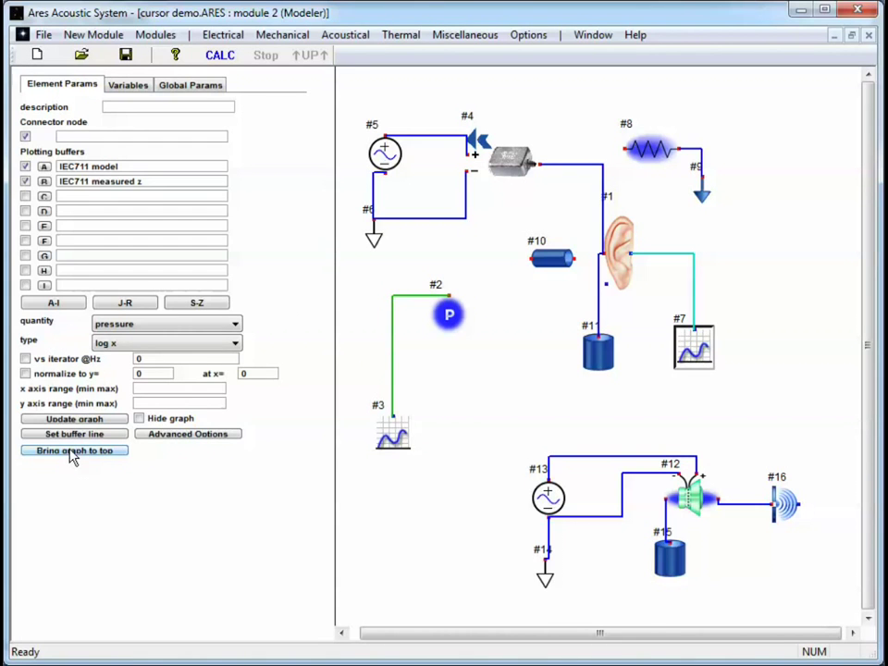
left_click(74, 451)
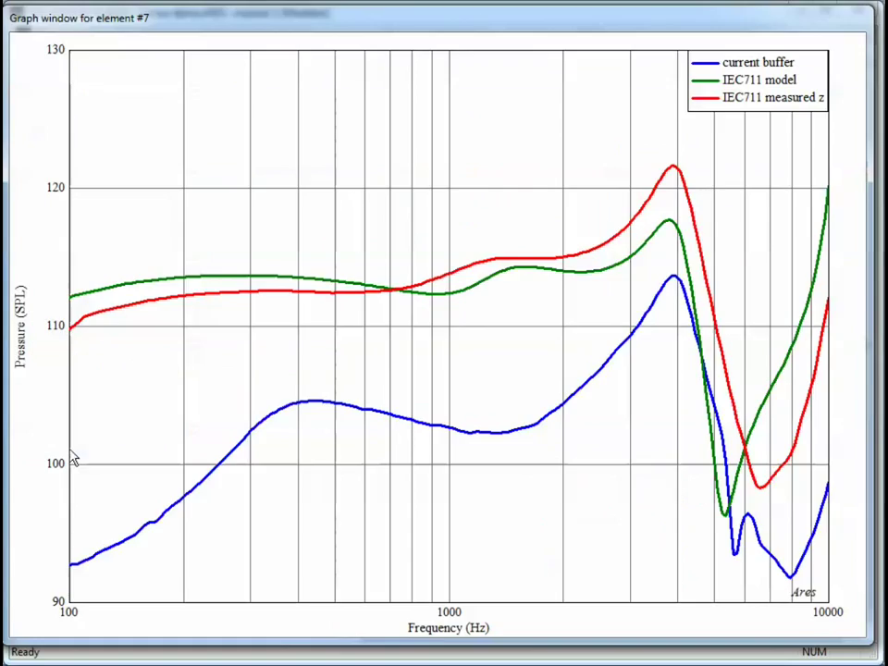
Add a cursor to the graph and move it onto the current buffer curve at about 2800 Hz
right_click(469, 313)
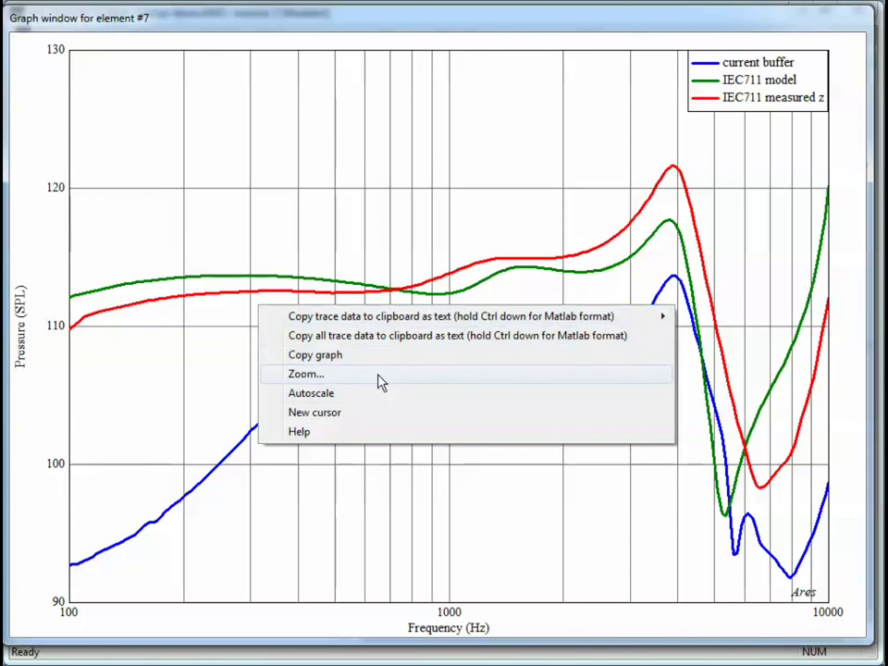
left_click(319, 418)
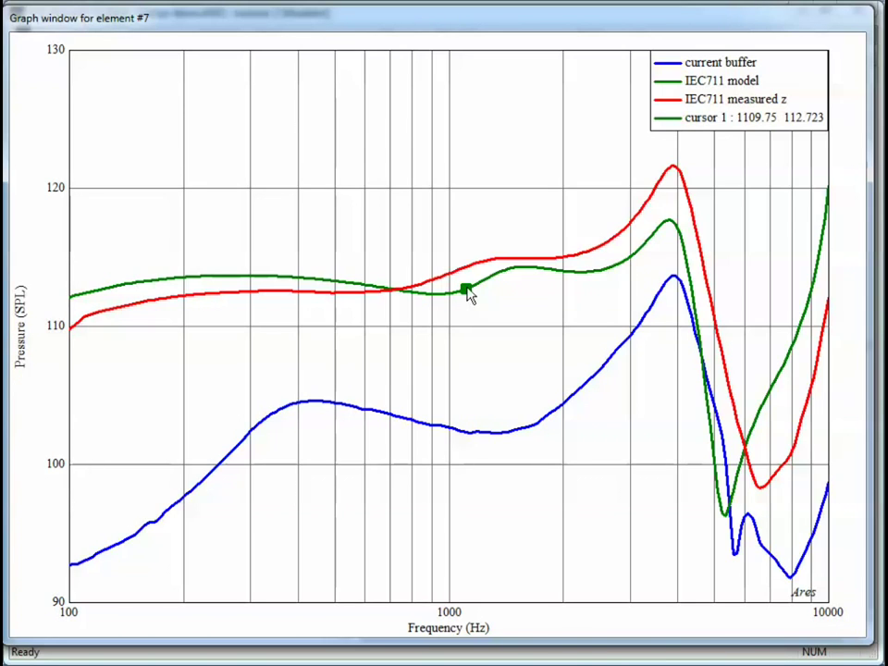
mouse_move(470, 295)
left_mouse_down()
mouse_move(507, 279)
mouse_move(535, 282)
mouse_move(466, 310)
left_mouse_up()
mouse_move(468, 296)
left_mouse_down()
mouse_move(613, 286)
mouse_move(650, 258)
mouse_move(512, 279)
mouse_move(452, 303)
mouse_move(553, 291)
mouse_move(467, 292)
mouse_move(471, 279)
mouse_move(600, 259)
mouse_move(684, 198)
mouse_move(690, 203)
mouse_move(674, 191)
mouse_move(599, 225)
left_mouse_up()
left_click(469, 429)
mouse_move(431, 433)
left_mouse_down()
mouse_move(611, 383)
mouse_move(660, 354)
mouse_move(620, 377)
left_mouse_up()
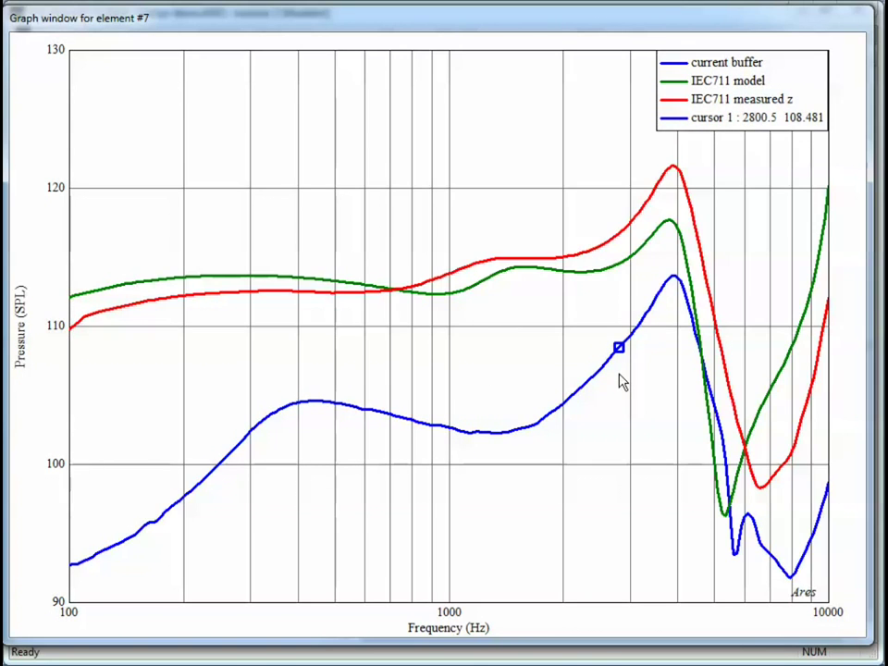
Add a second cursor and place it on the IEC711 model curve at about 517 Hz
right_click(415, 324)
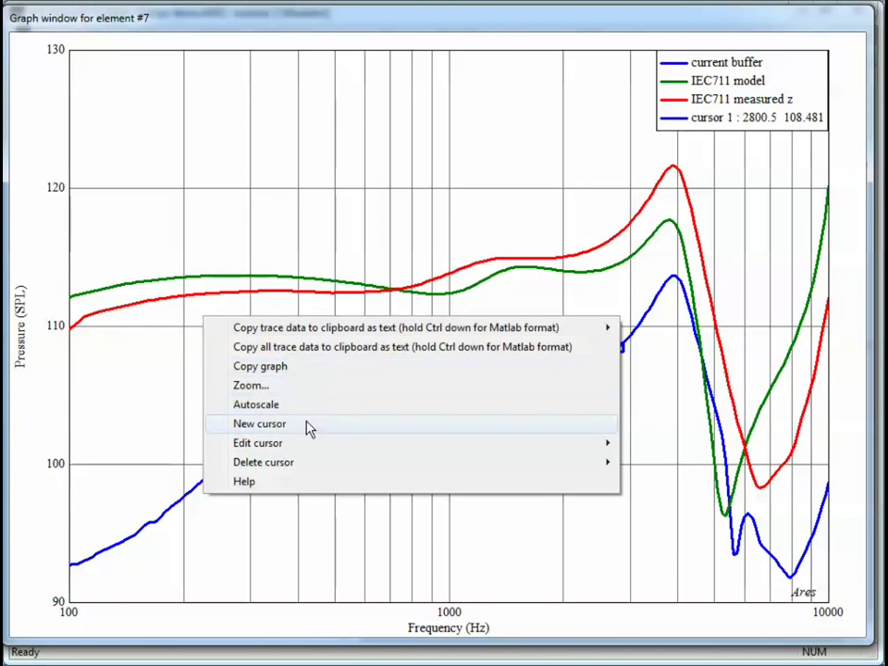
left_click(263, 431)
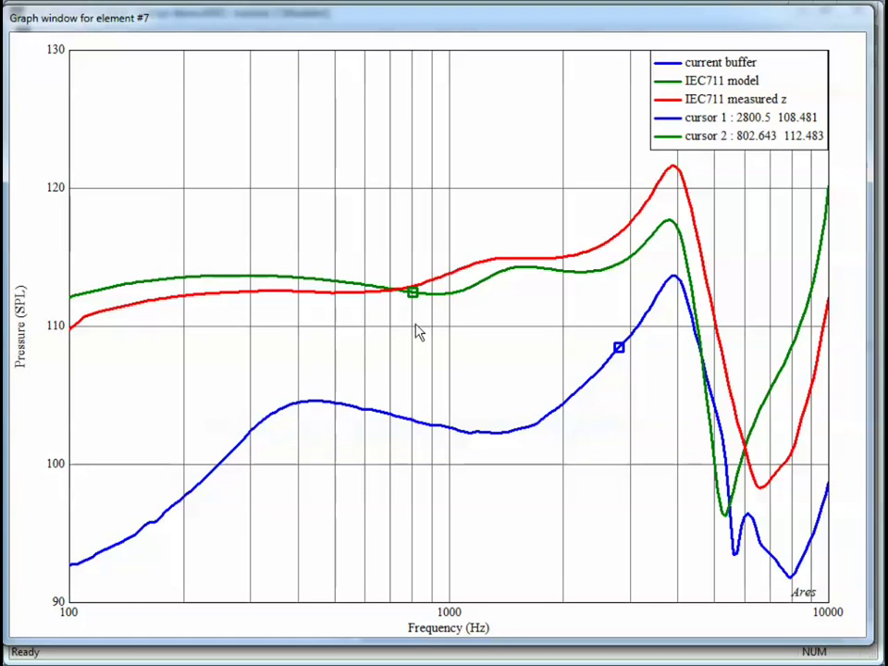
mouse_move(414, 302)
left_mouse_down()
mouse_move(341, 311)
mouse_move(299, 292)
mouse_move(312, 301)
mouse_move(472, 282)
left_mouse_up()
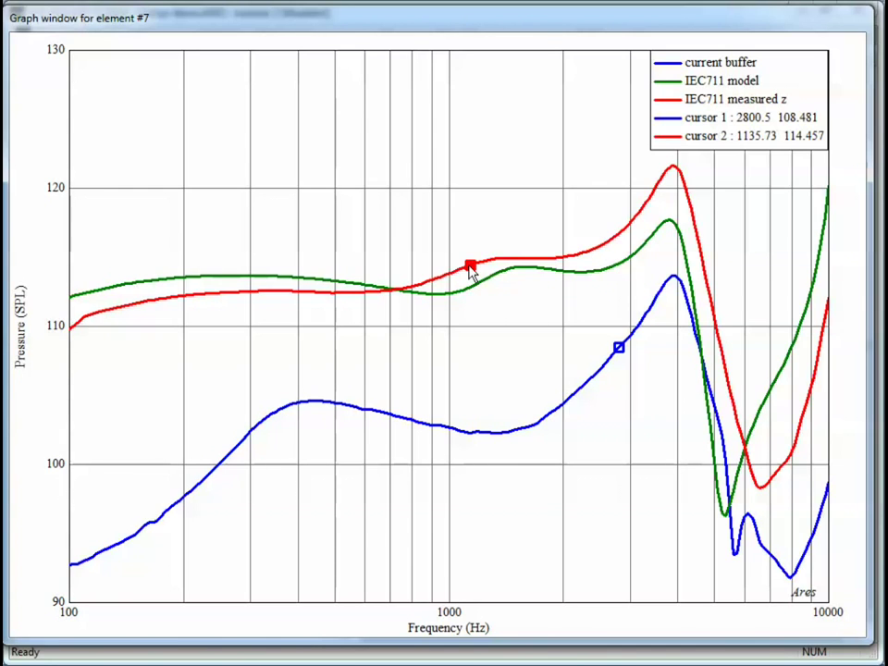
right_click(472, 268)
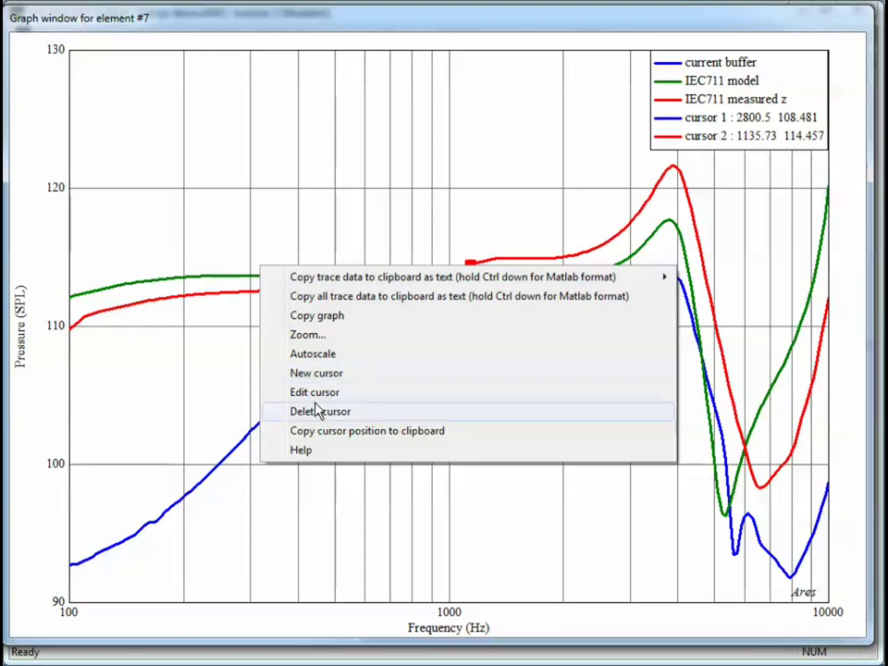
left_click(340, 196)
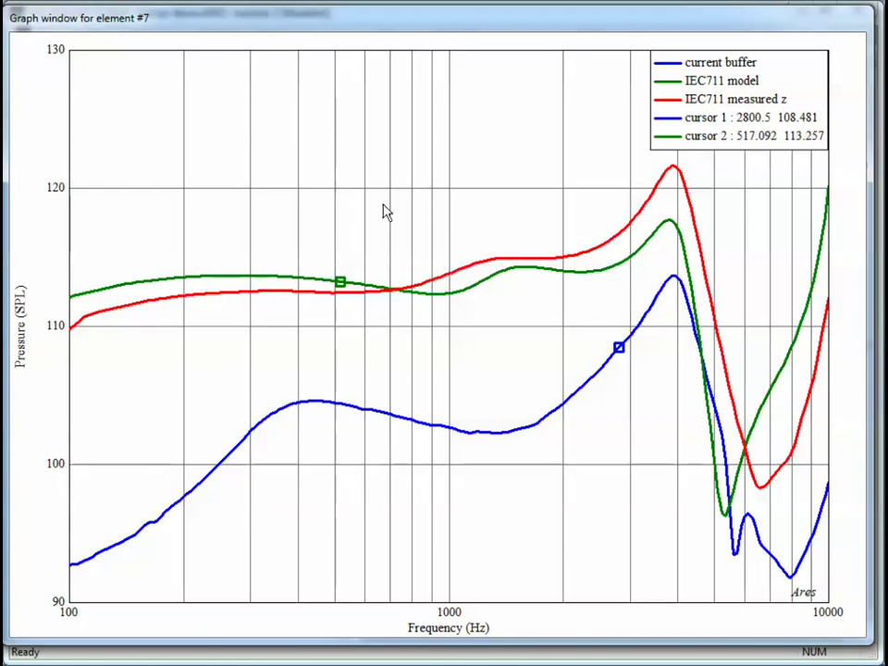
right_click(392, 228)
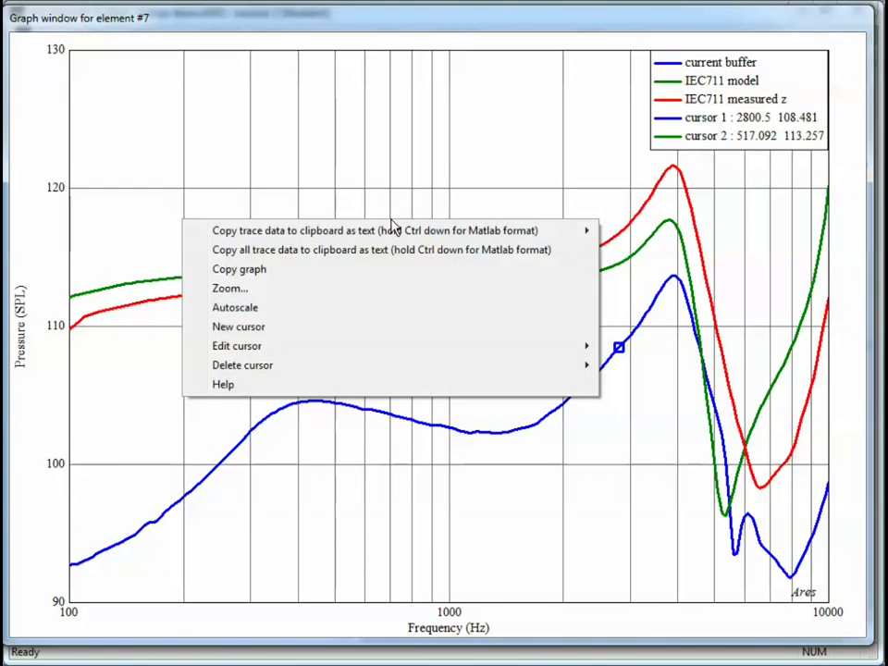
mouse_move(246, 355)
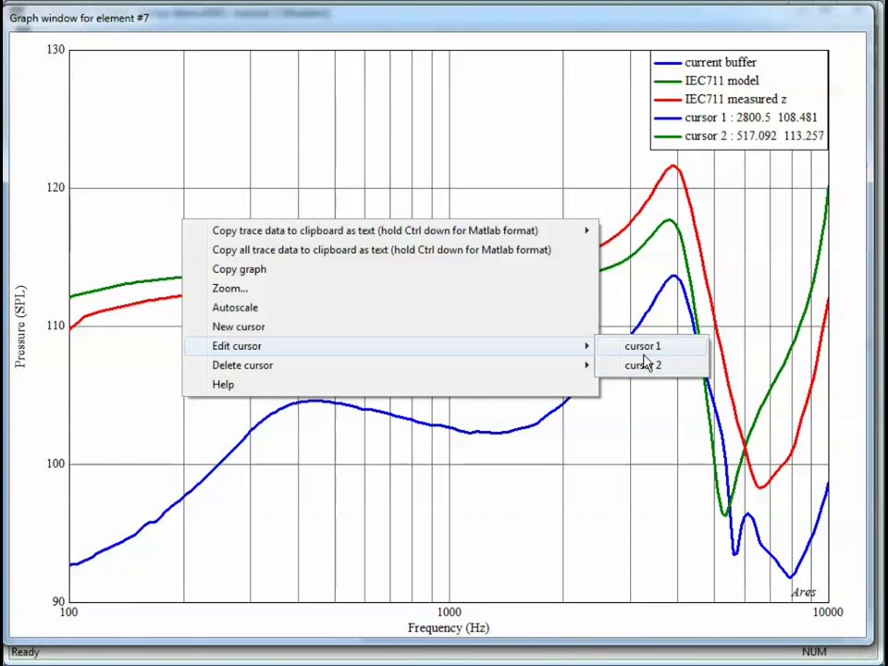
left_click(456, 206)
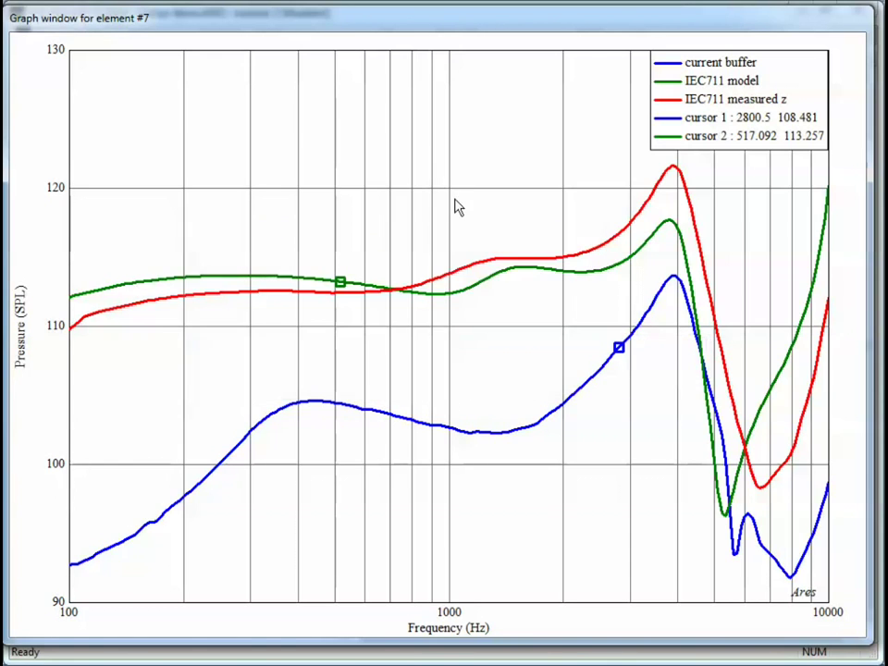
Rename the second cursor as diff with its name shown beside it, and move it onto the IEC711 measured z curve
double_click(340, 285)
left_click_drag(381, 139, 379, 115)
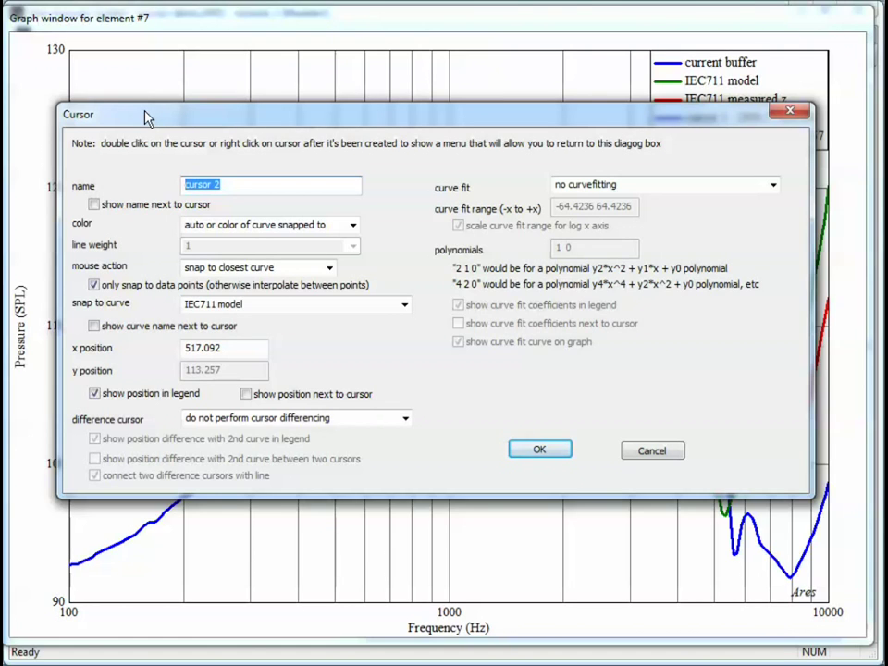
type("diff")
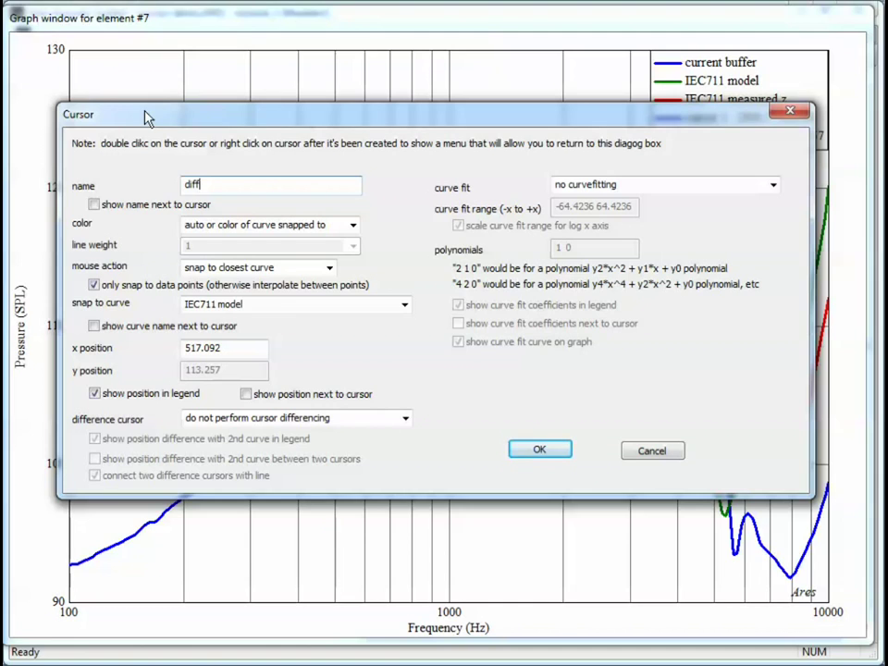
left_click(95, 205)
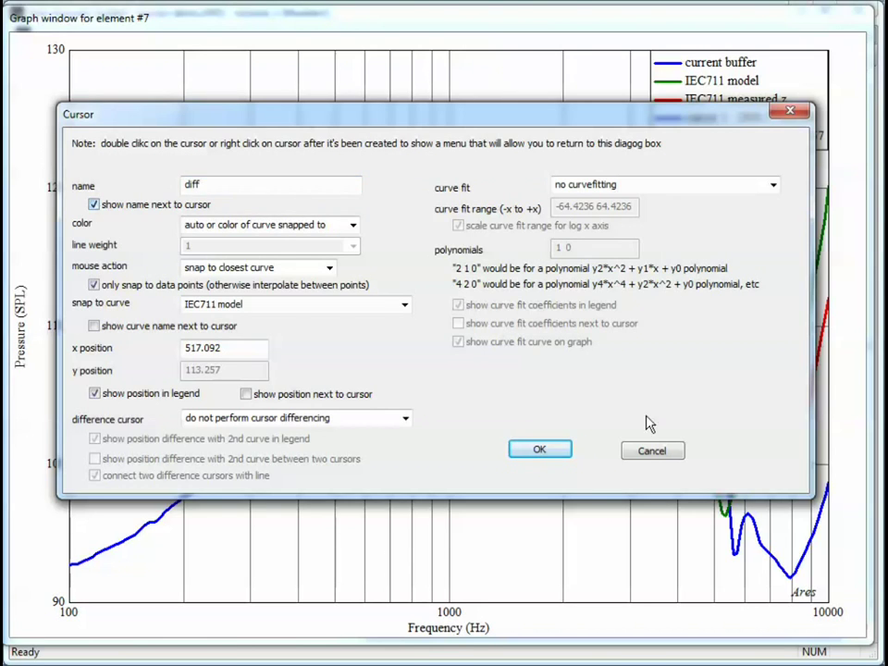
left_click(552, 460)
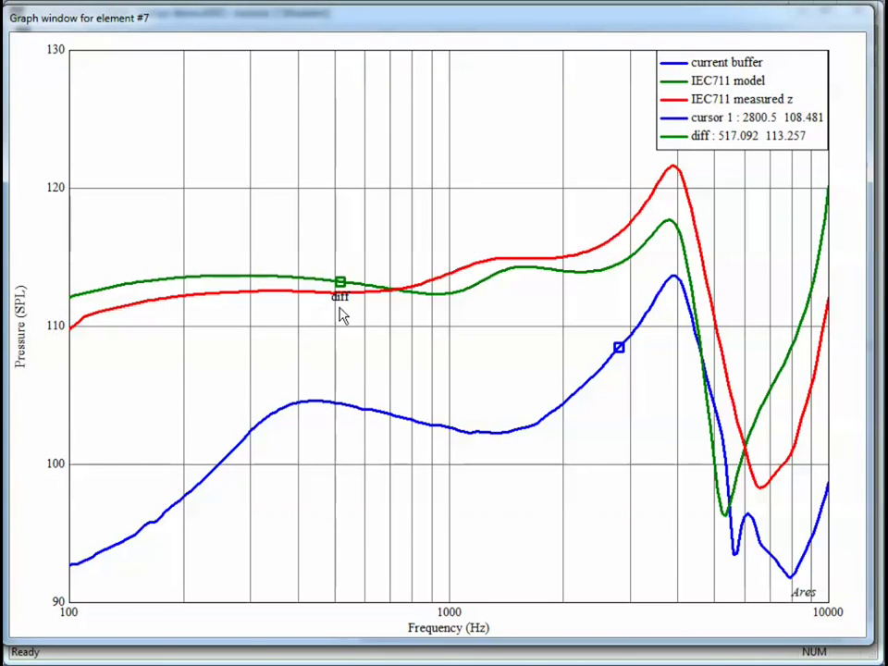
left_click_drag(340, 284, 342, 322)
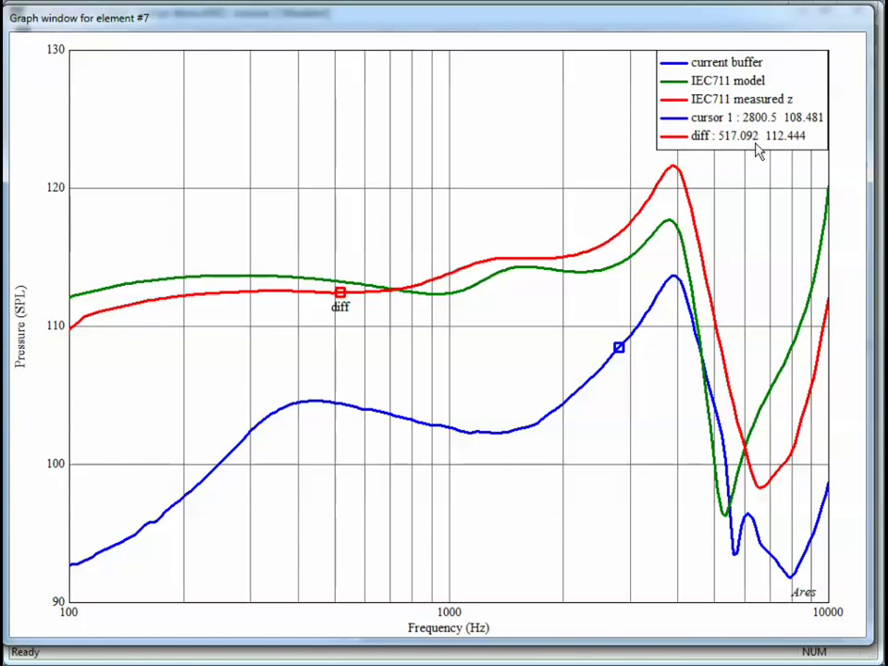
Set the diff cursor's color to purple and line weight to 4, and move it to about 333 Hz
left_click(341, 297)
double_click(341, 297)
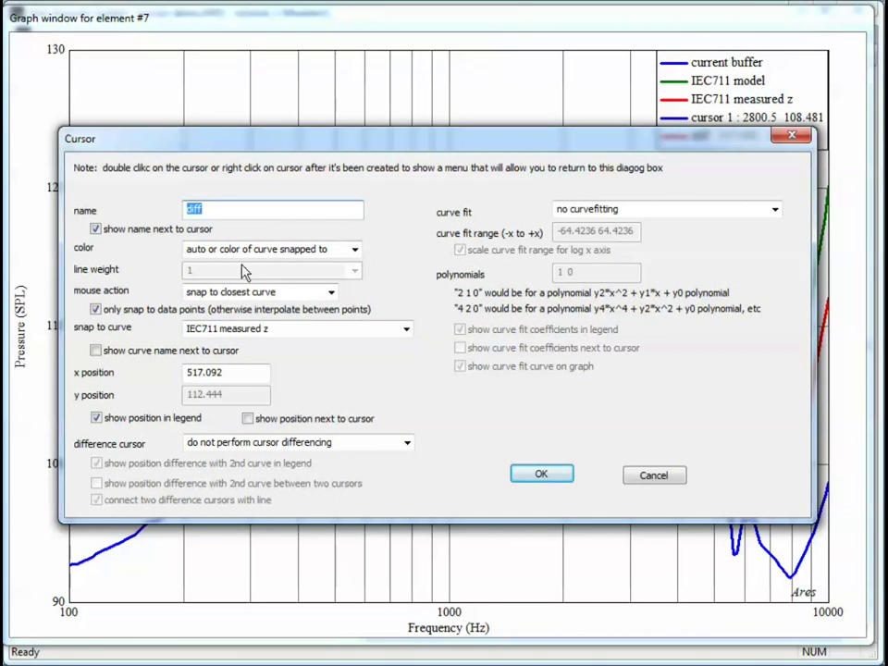
left_click(355, 250)
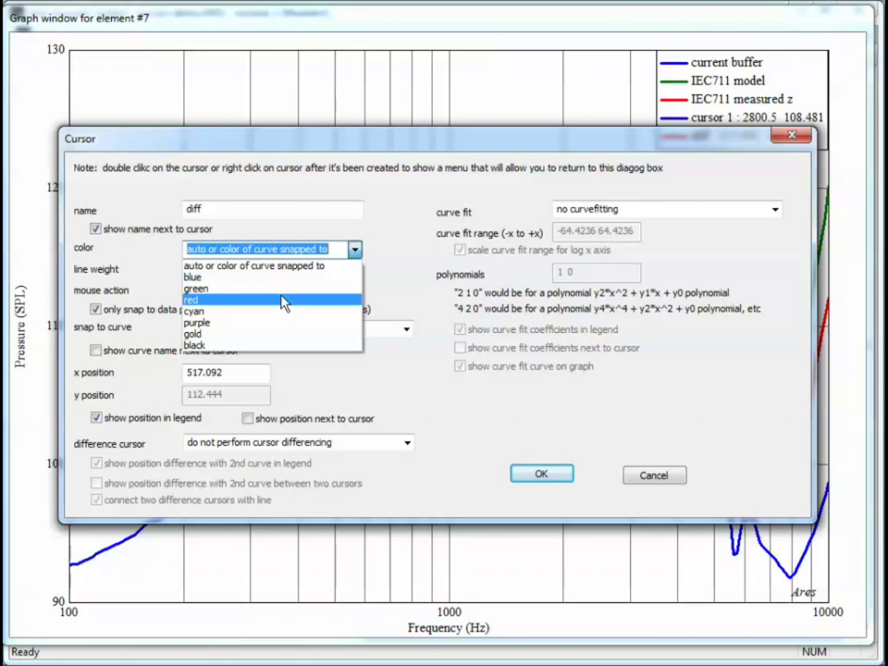
left_click(286, 325)
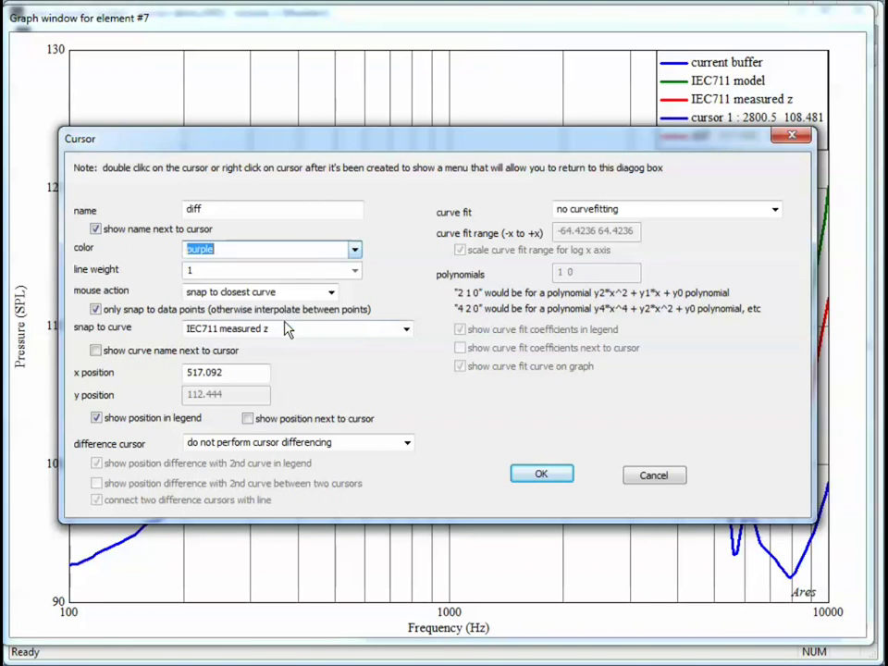
left_click(355, 272)
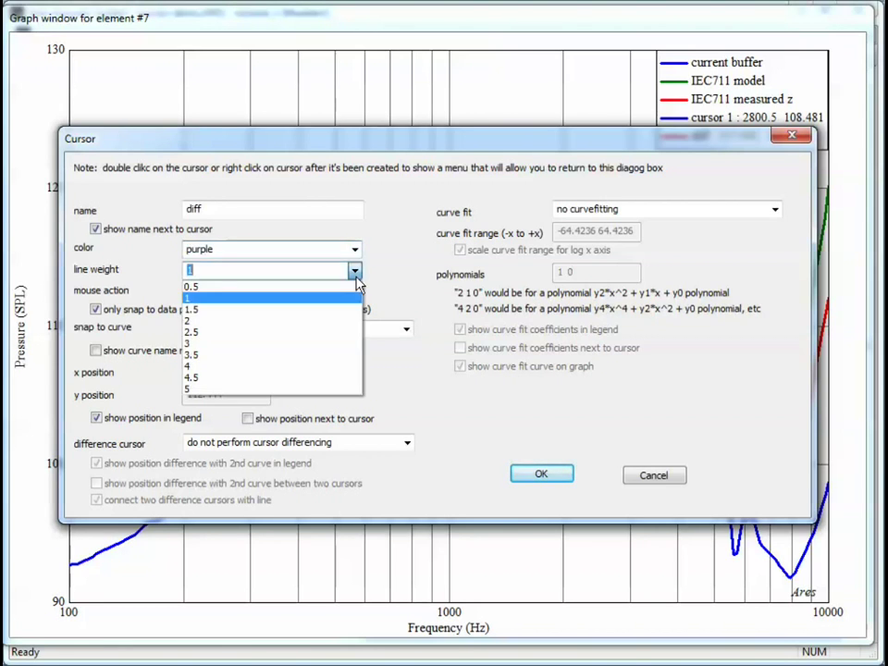
left_click(311, 367)
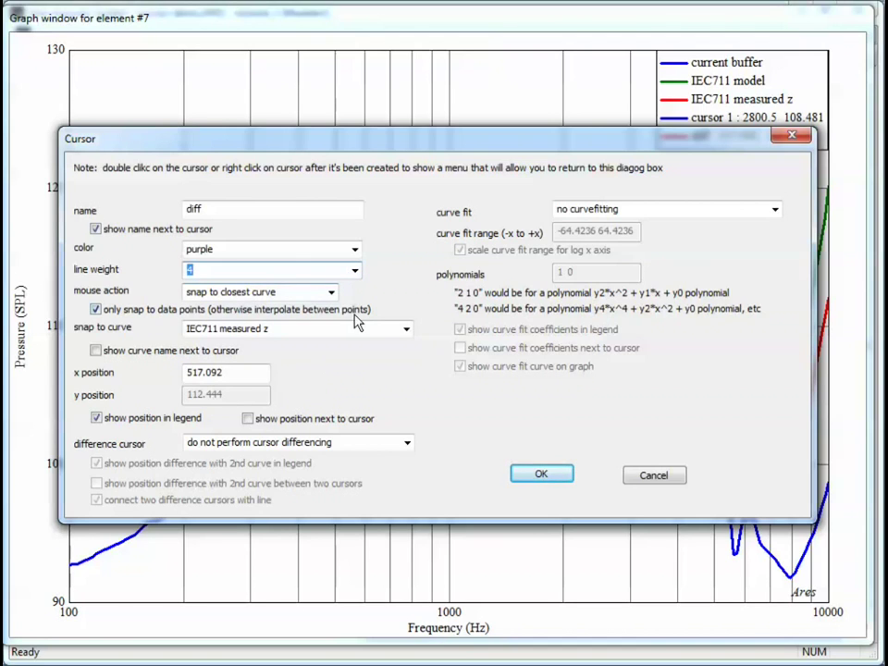
left_click(541, 475)
mouse_move(343, 310)
left_mouse_down()
mouse_move(369, 297)
mouse_move(494, 289)
mouse_move(560, 263)
mouse_move(643, 211)
mouse_move(460, 271)
mouse_move(272, 307)
left_mouse_up()
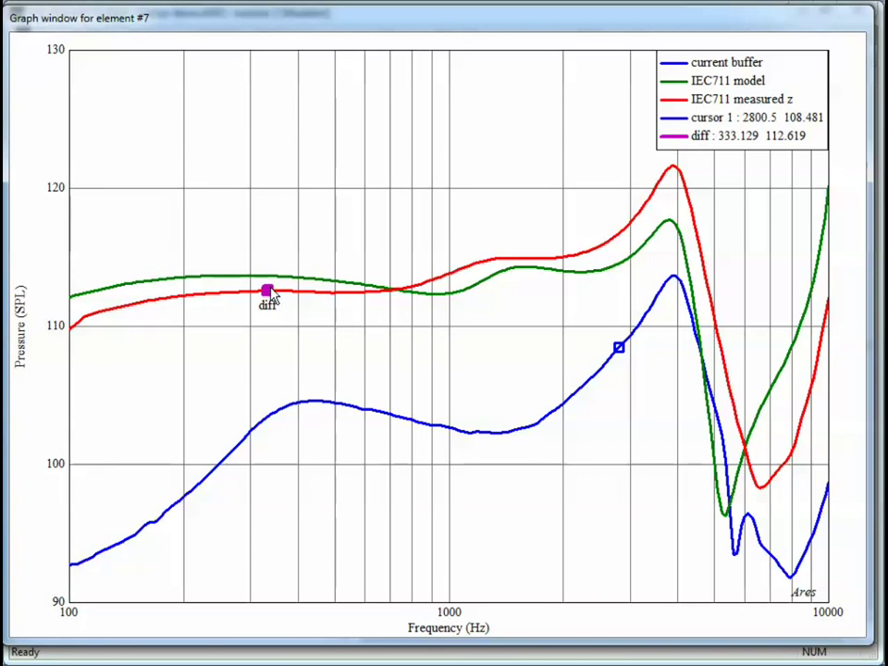
Set the diff cursor's mouse action to snap to the specified curve, choosing IEC711 model
double_click(270, 294)
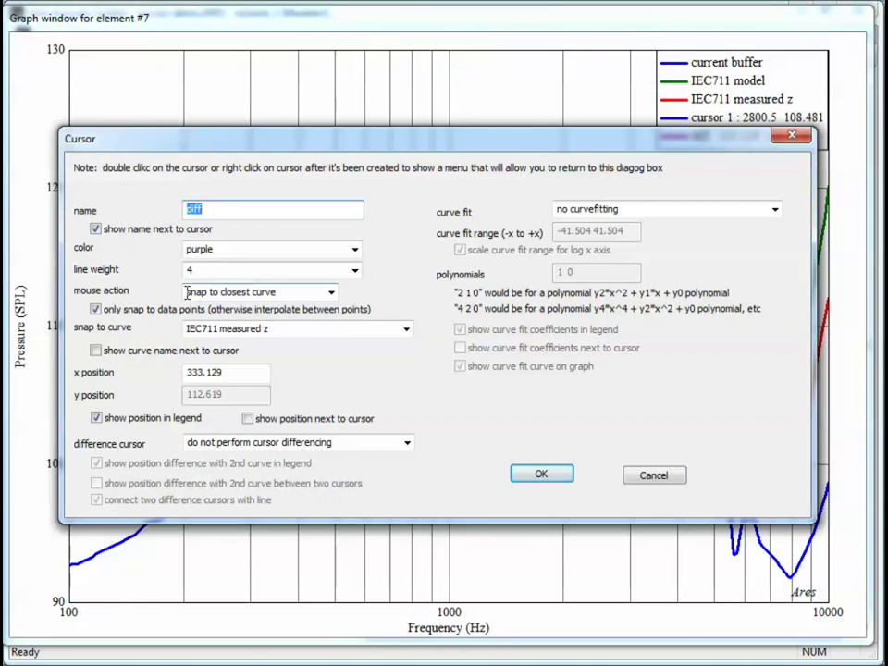
left_click(330, 292)
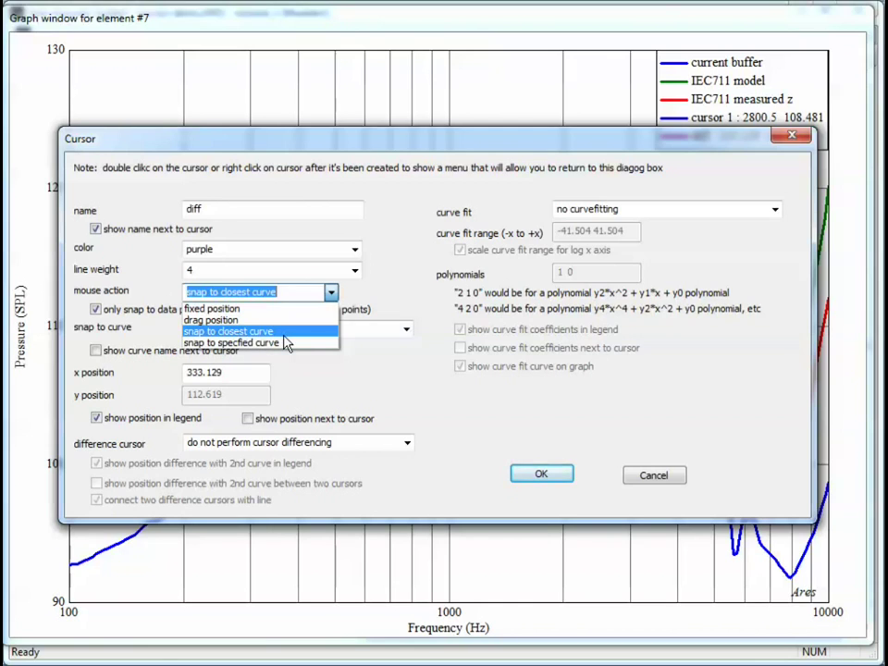
left_click(268, 345)
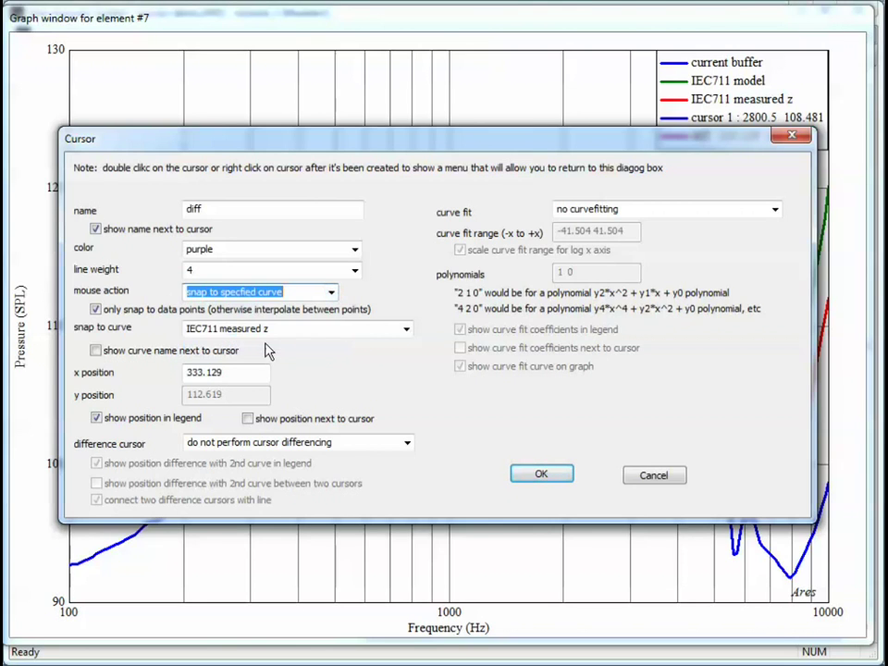
left_click(406, 331)
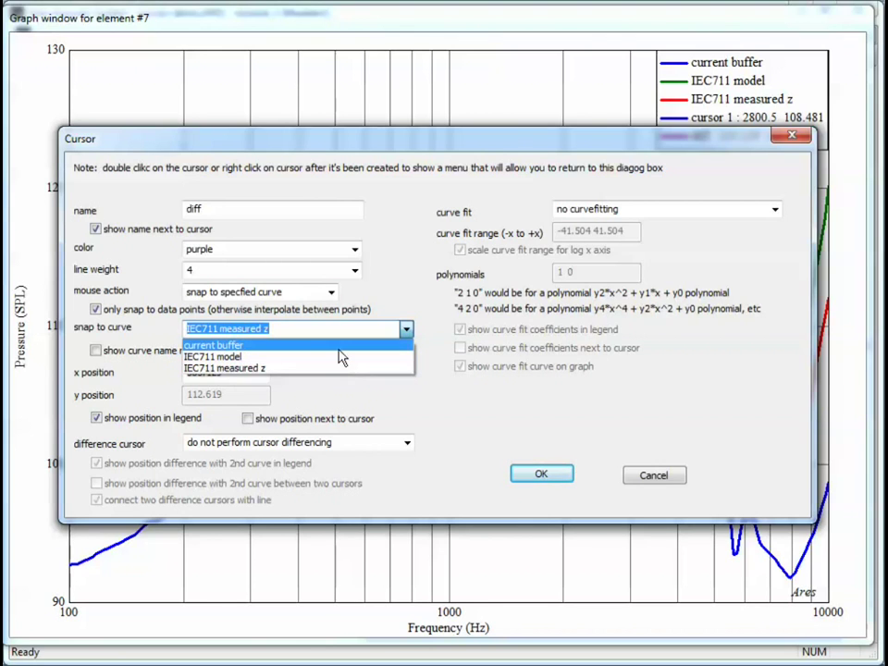
left_click(253, 358)
left_click(543, 473)
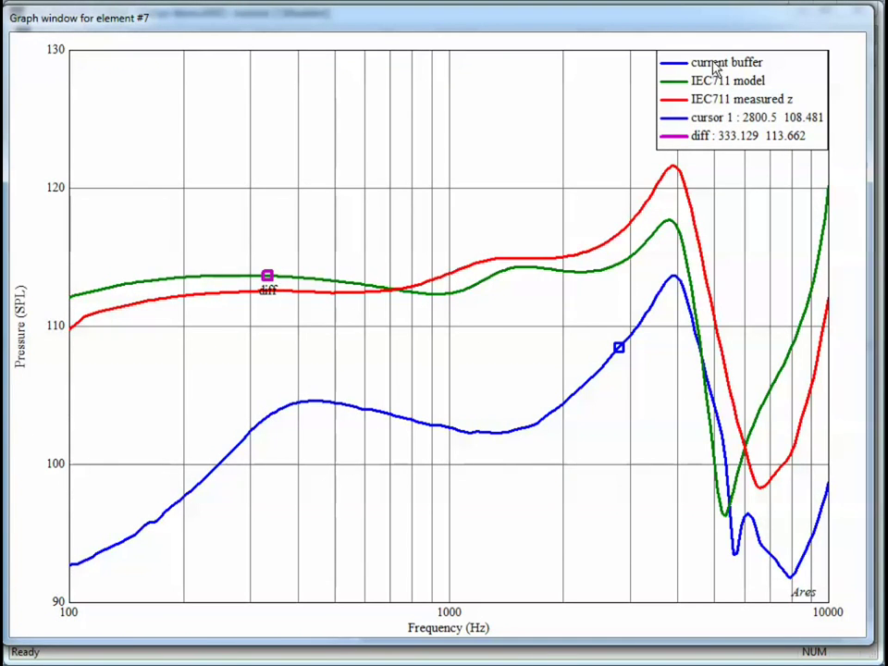
Move the diff cursor along the IEC711 model curve to its peak, its dip, and back to about 420 Hz
left_click_drag(282, 290, 672, 236)
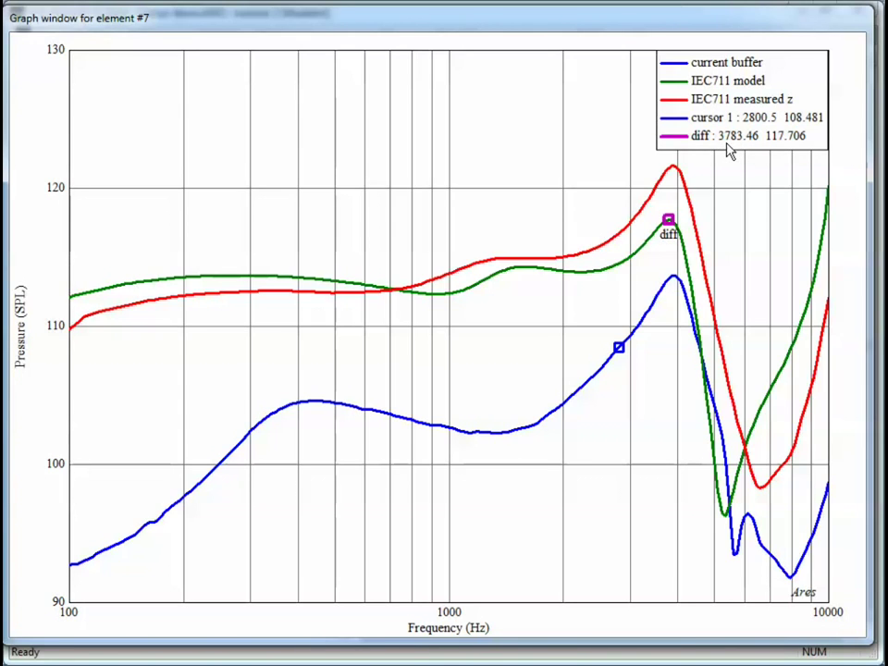
left_click_drag(668, 222, 727, 526)
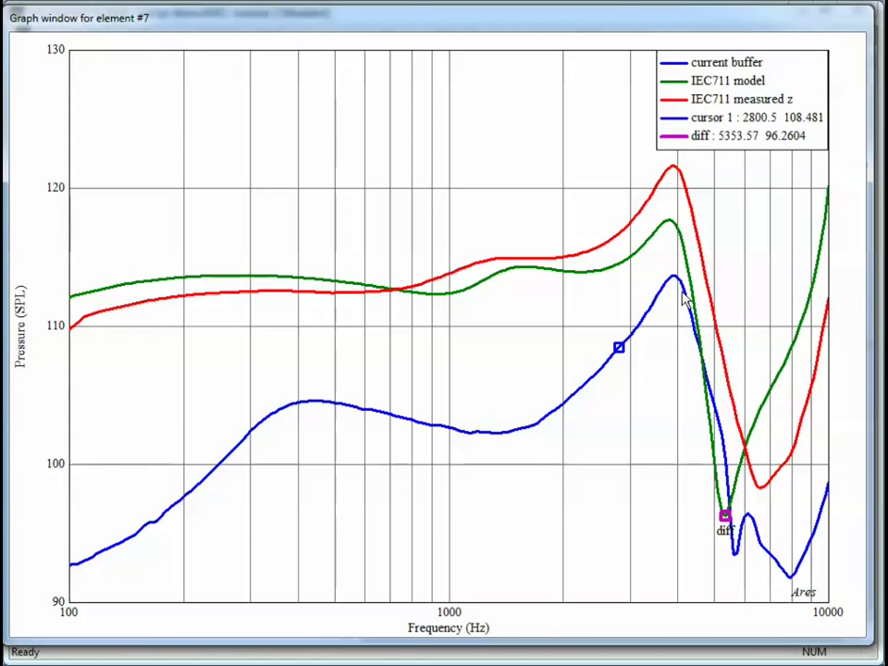
mouse_move(727, 507)
left_mouse_down()
mouse_move(690, 361)
mouse_move(508, 328)
mouse_move(374, 337)
mouse_move(318, 313)
mouse_move(309, 280)
left_mouse_up()
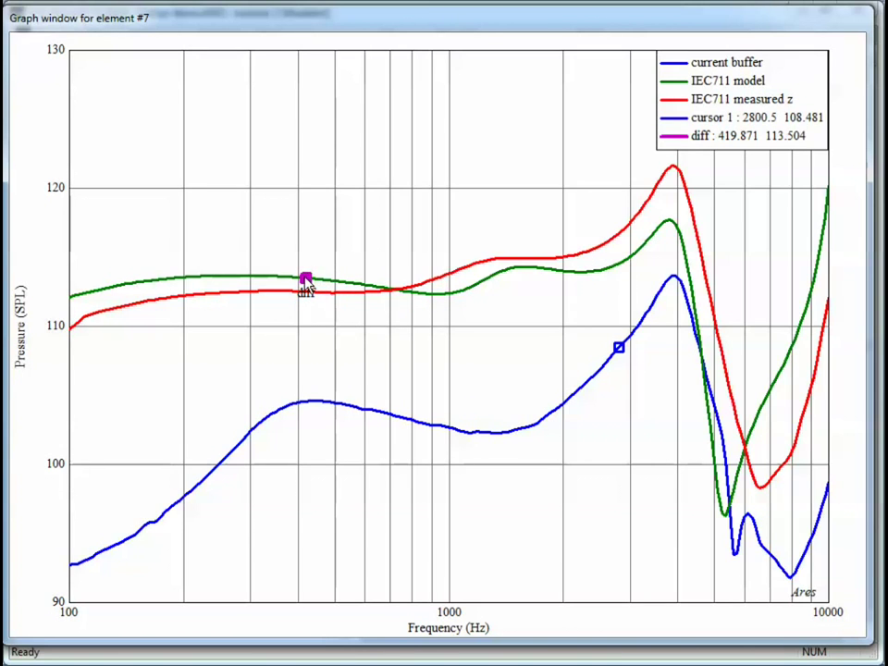
Review the diff cursor's snap settings without changing them, and move it along the IEC711 model curve to about 3872 Hz
double_click(308, 279)
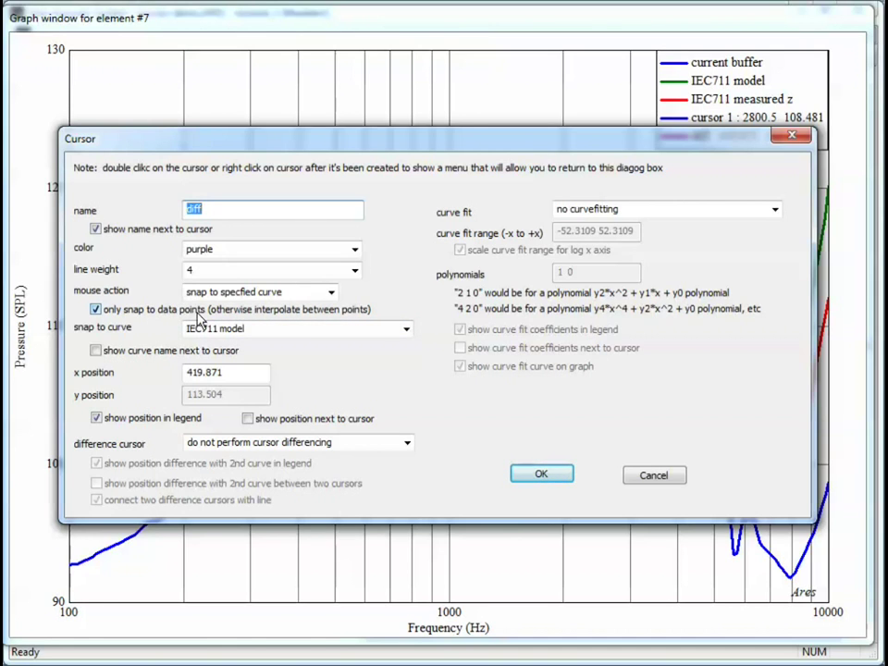
left_click(557, 473)
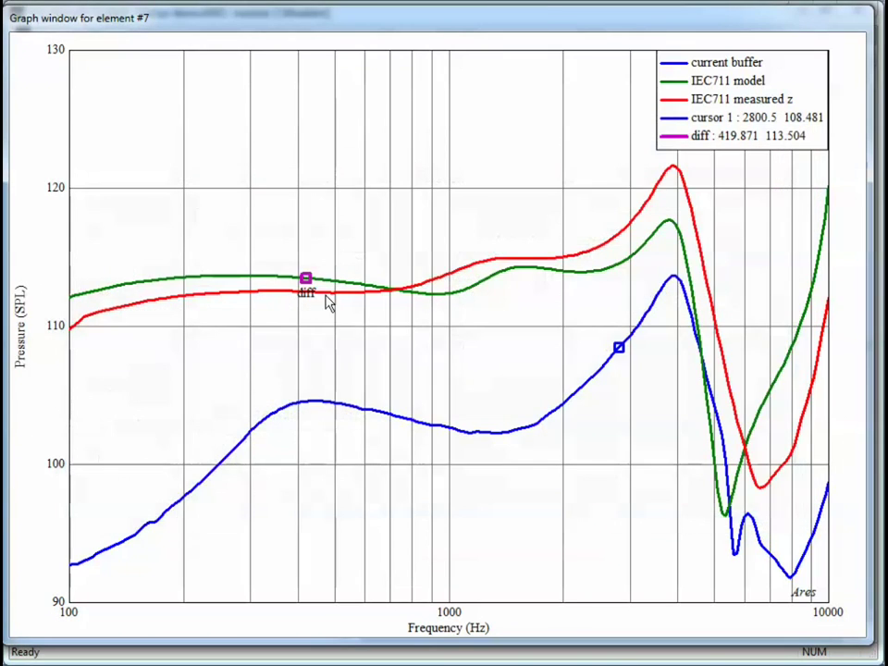
mouse_move(305, 277)
left_mouse_down()
mouse_move(648, 233)
mouse_move(680, 185)
mouse_move(675, 176)
mouse_move(674, 192)
left_mouse_up()
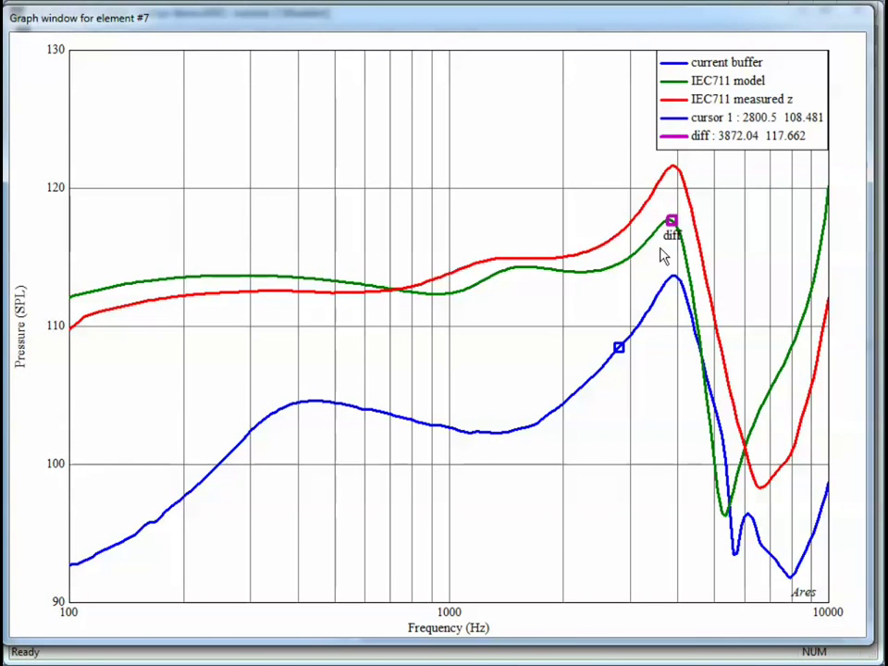
Set the diff cursor's mouse action to snap to closest curve, and move it onto the IEC711 measured z curve at about 3963 Hz
double_click(671, 223)
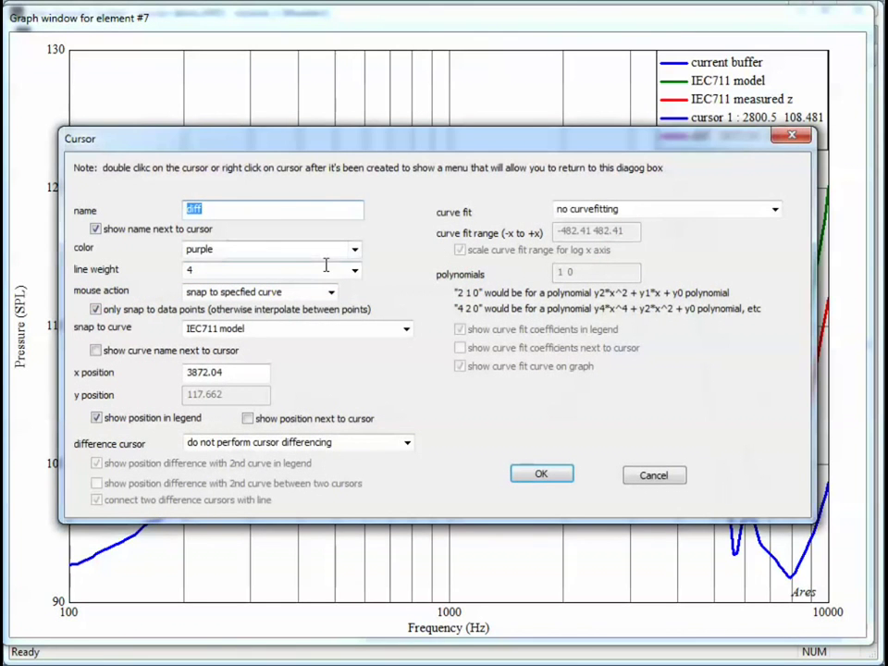
left_click(331, 292)
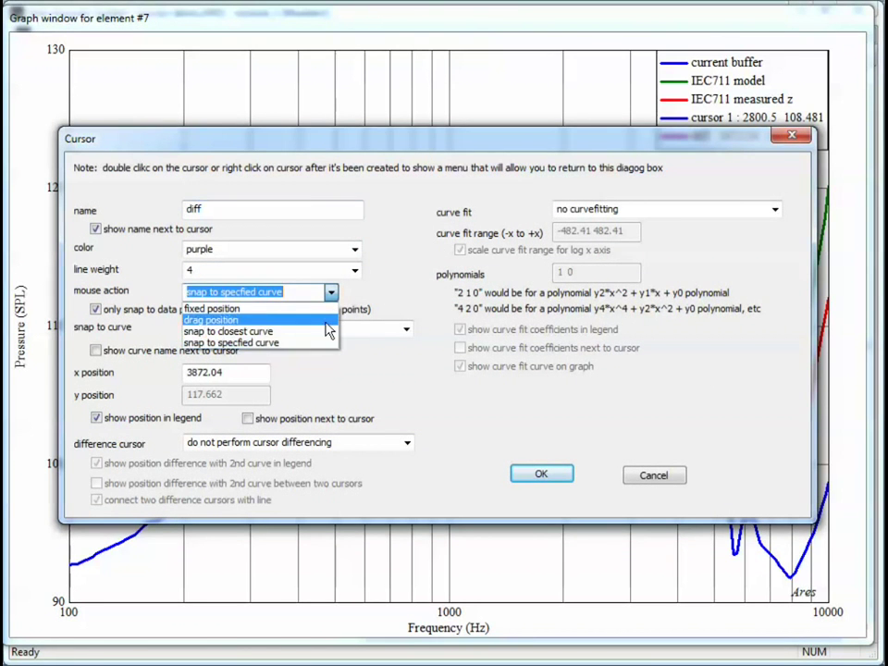
left_click(316, 330)
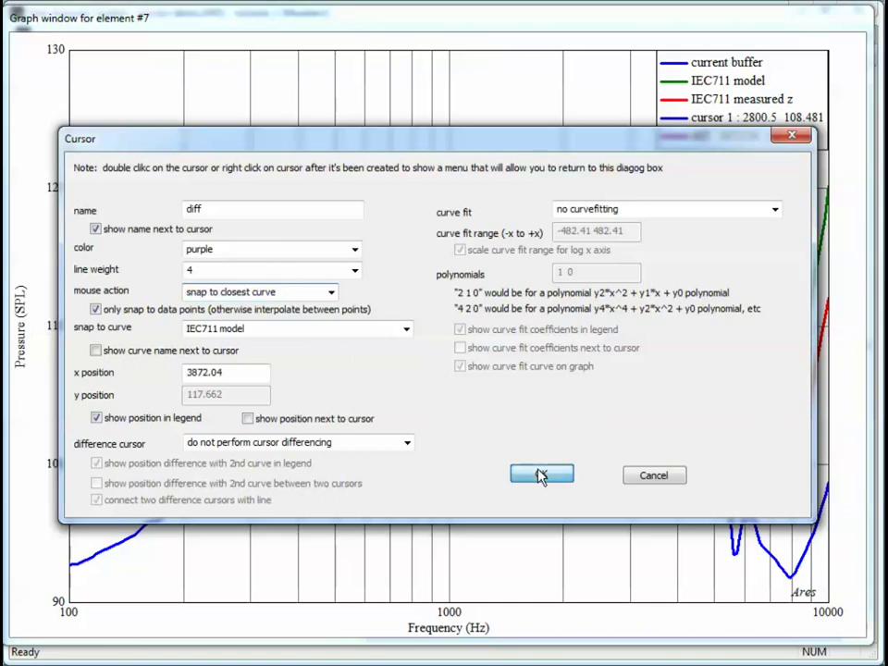
left_click(541, 474)
left_click_drag(672, 224, 684, 197)
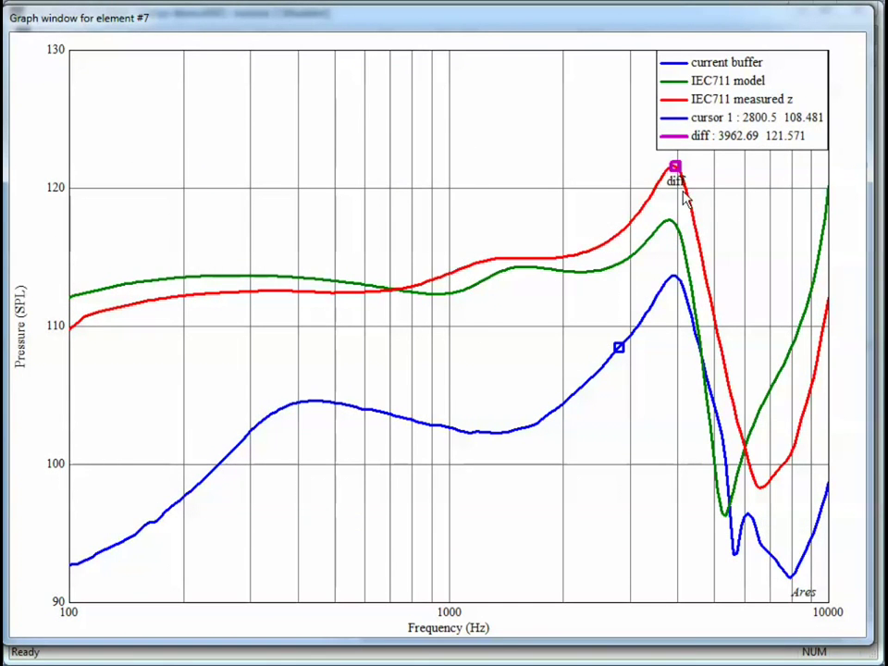
Let the diff cursor interpolate between data points instead of snapping only to them, and move it to about 3887 Hz on the measured z curve
right_click(713, 241)
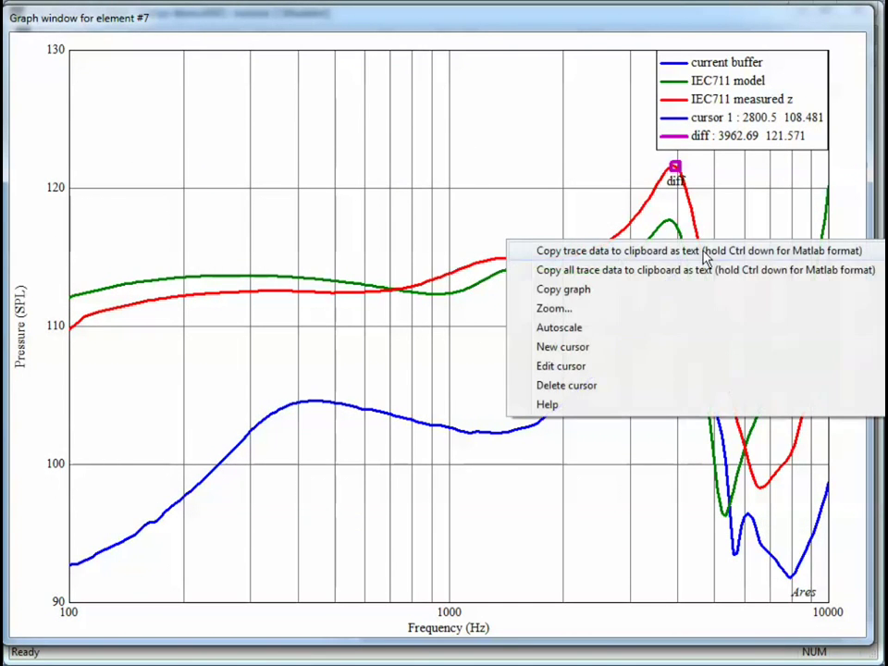
left_click(648, 309)
left_click_drag(691, 187, 652, 157)
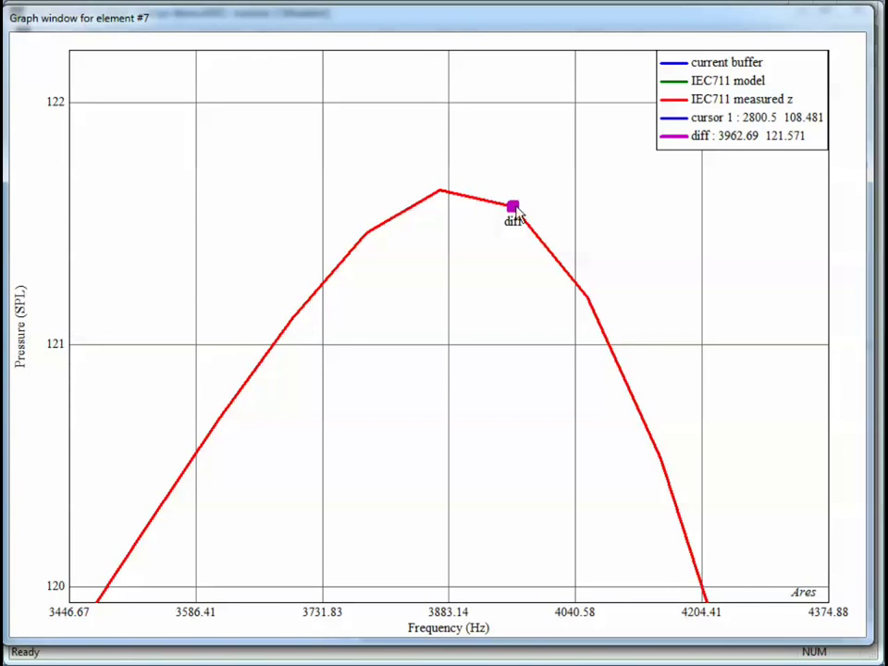
mouse_move(513, 207)
left_mouse_down()
mouse_move(394, 222)
mouse_move(263, 357)
mouse_move(228, 418)
mouse_move(368, 249)
mouse_move(475, 216)
mouse_move(514, 219)
left_mouse_up()
double_click(514, 211)
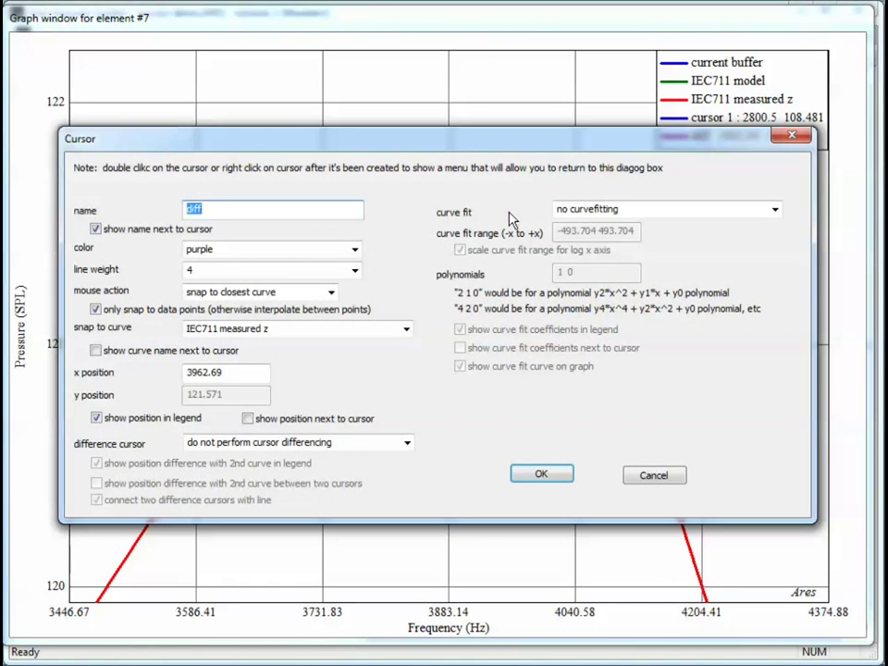
left_click(96, 309)
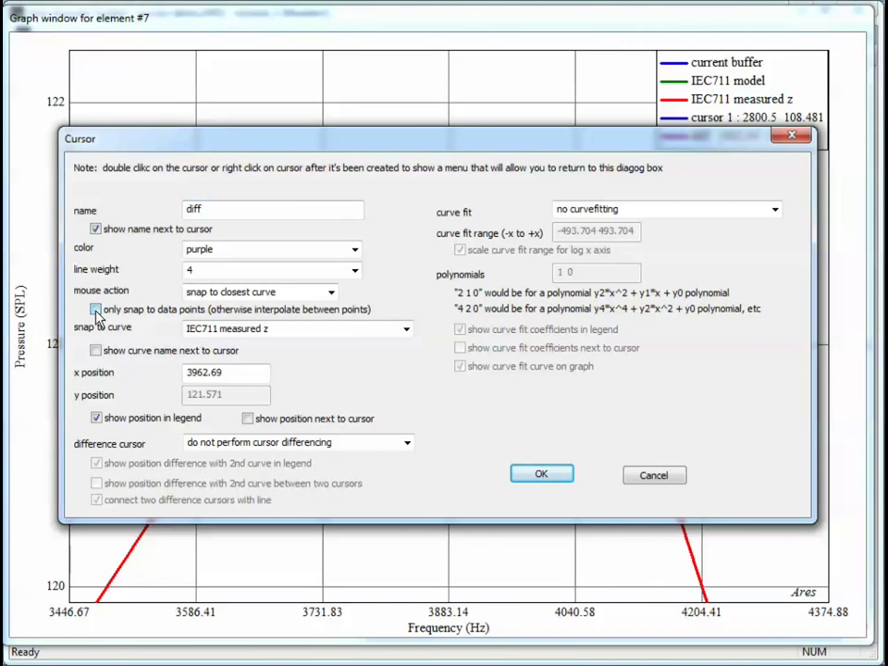
left_click(541, 475)
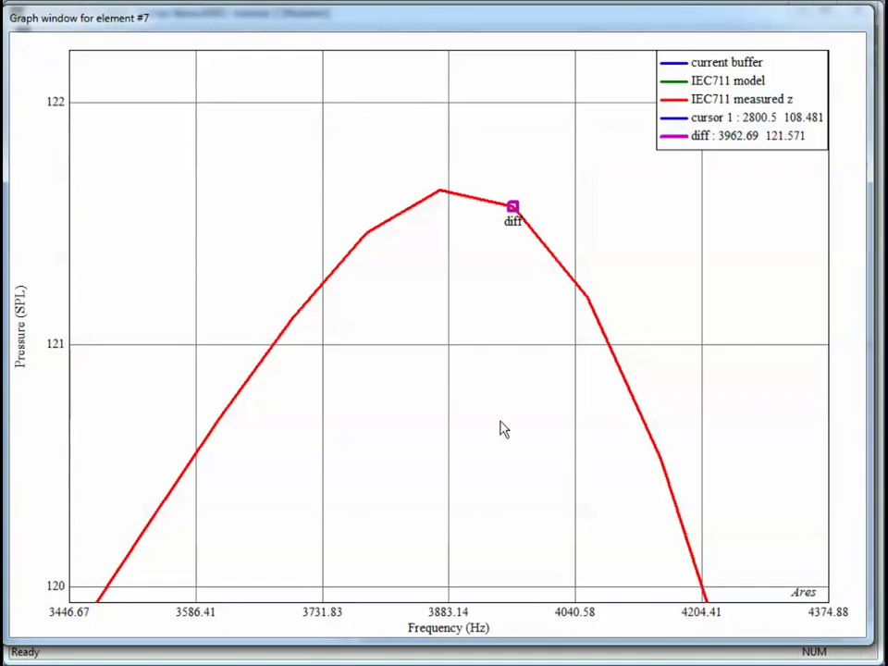
mouse_move(516, 208)
left_mouse_down()
mouse_move(424, 194)
mouse_move(317, 274)
mouse_move(303, 324)
mouse_move(470, 223)
mouse_move(586, 333)
mouse_move(694, 475)
mouse_move(596, 283)
mouse_move(449, 198)
mouse_move(339, 231)
mouse_move(455, 199)
left_mouse_up()
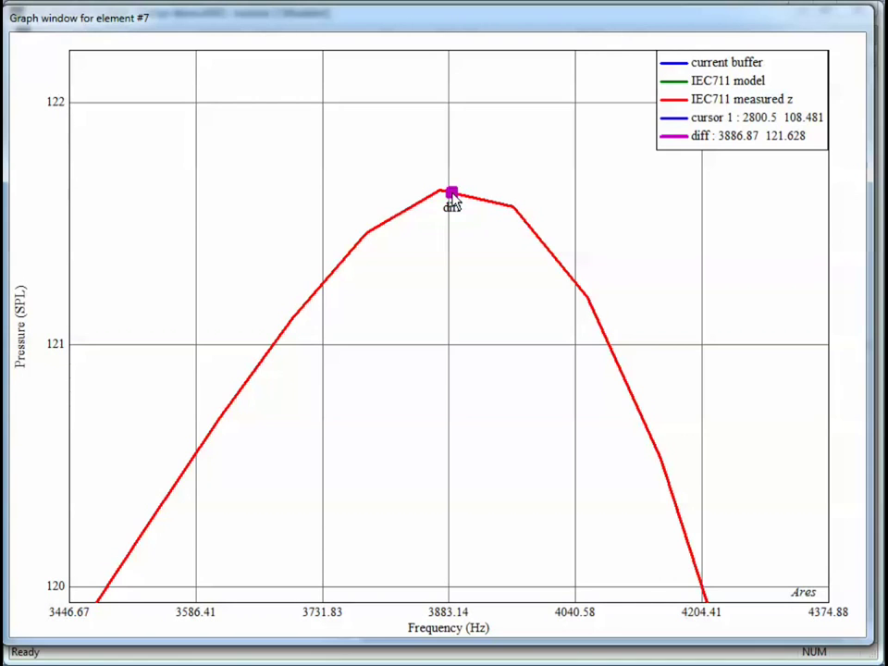
Show the curve name next to the diff cursor
double_click(451, 196)
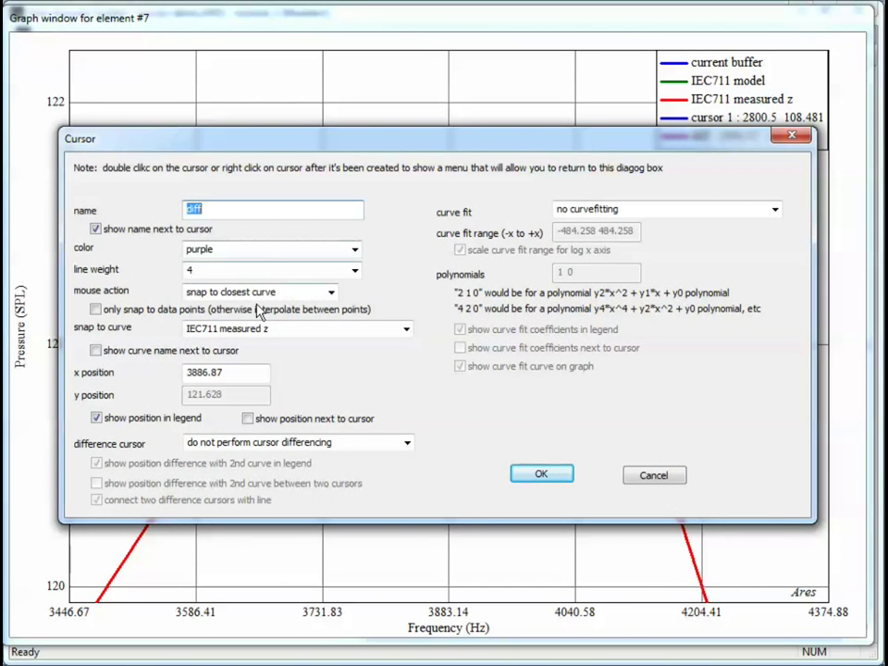
left_click(97, 351)
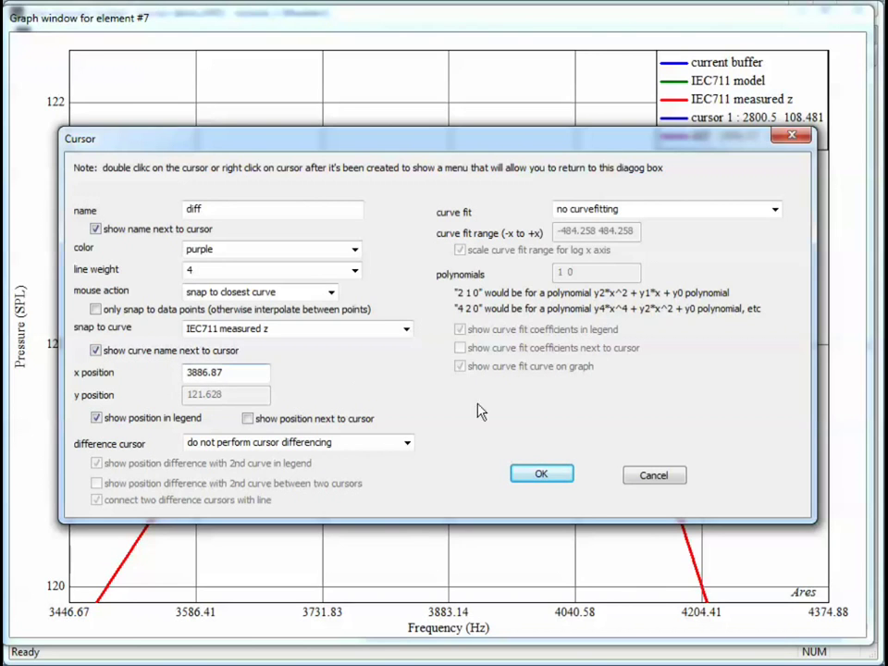
left_click(541, 476)
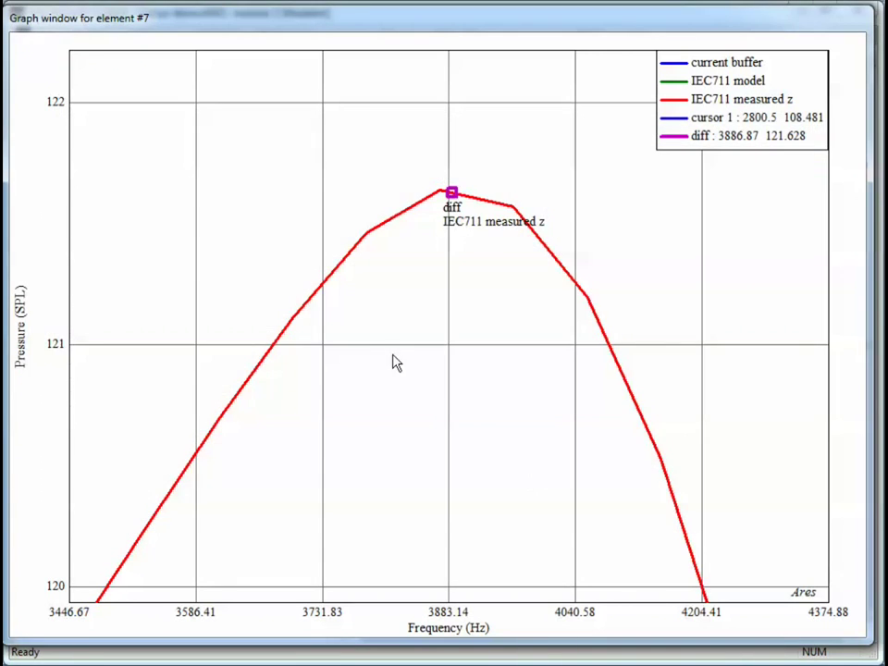
Move the diff cursor onto the IEC711 model and current buffer curves, ending on the IEC711 model curve at about 230 Hz
right_click(394, 359)
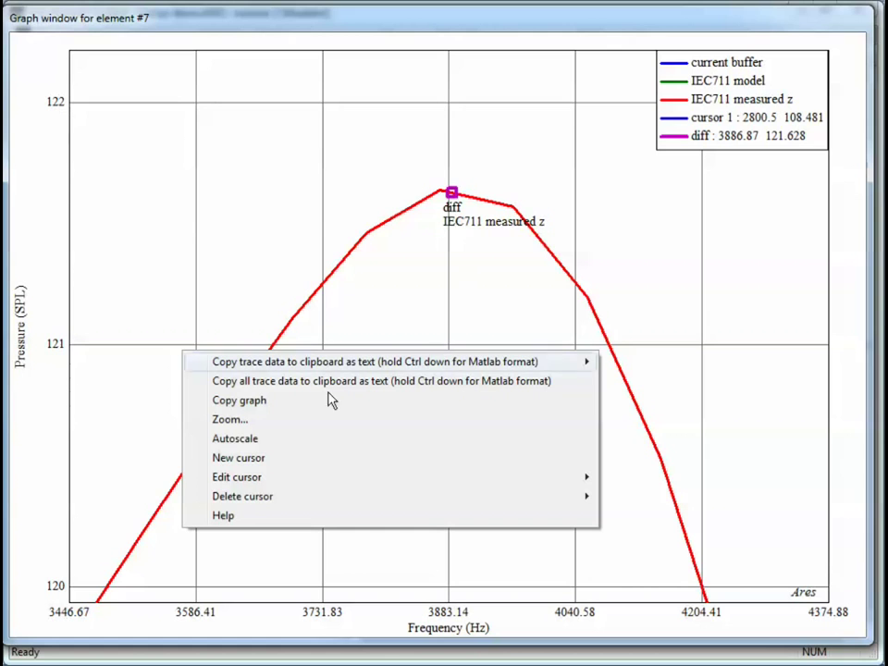
left_click(288, 440)
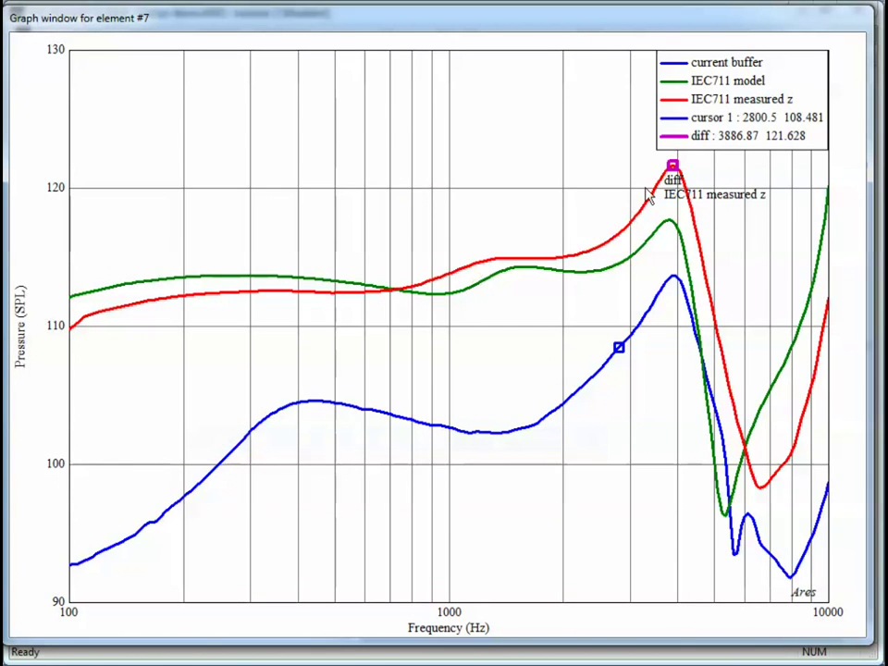
mouse_move(676, 166)
left_mouse_down()
mouse_move(629, 224)
mouse_move(622, 269)
left_mouse_up()
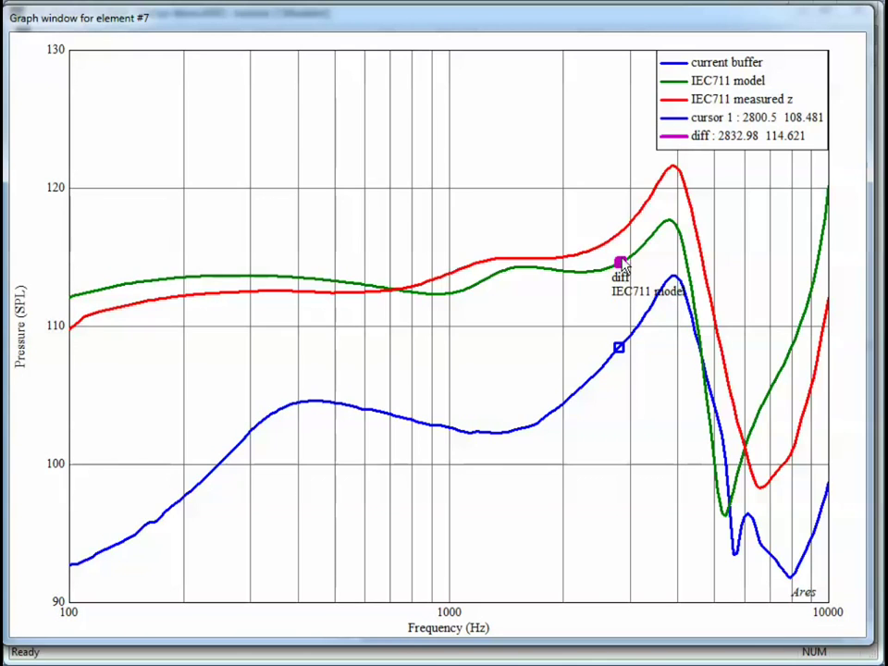
mouse_move(623, 265)
left_mouse_down()
mouse_move(594, 338)
mouse_move(549, 394)
left_mouse_up()
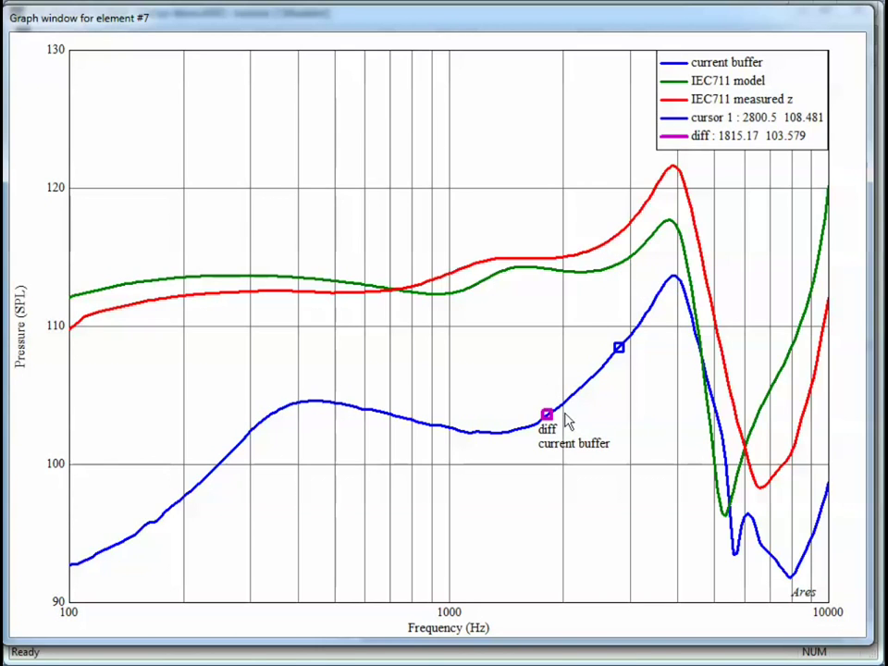
mouse_move(549, 418)
left_mouse_down()
mouse_move(475, 352)
mouse_move(438, 293)
mouse_move(298, 285)
left_mouse_up()
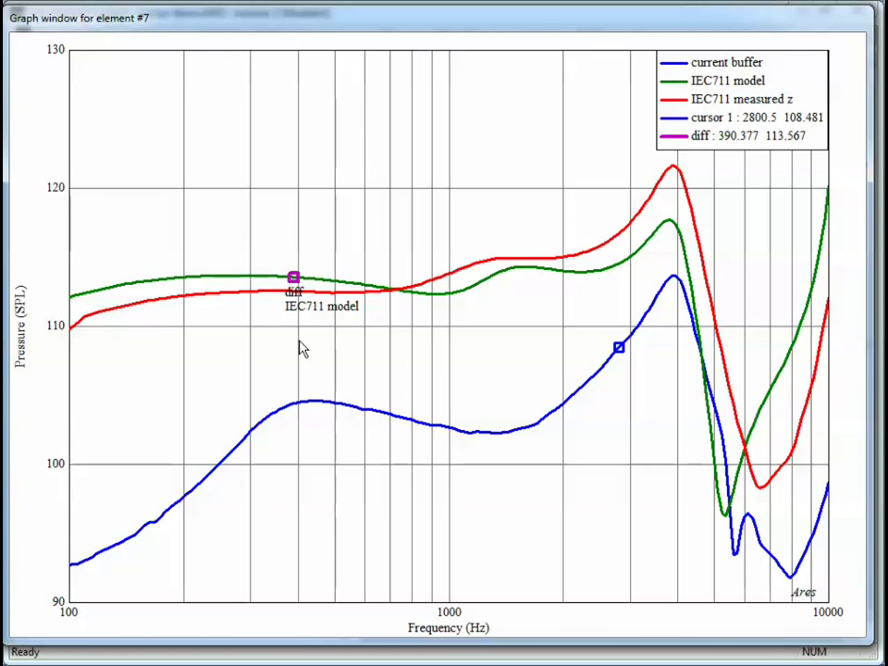
mouse_move(296, 281)
left_mouse_down()
mouse_move(288, 291)
mouse_move(214, 290)
left_mouse_up()
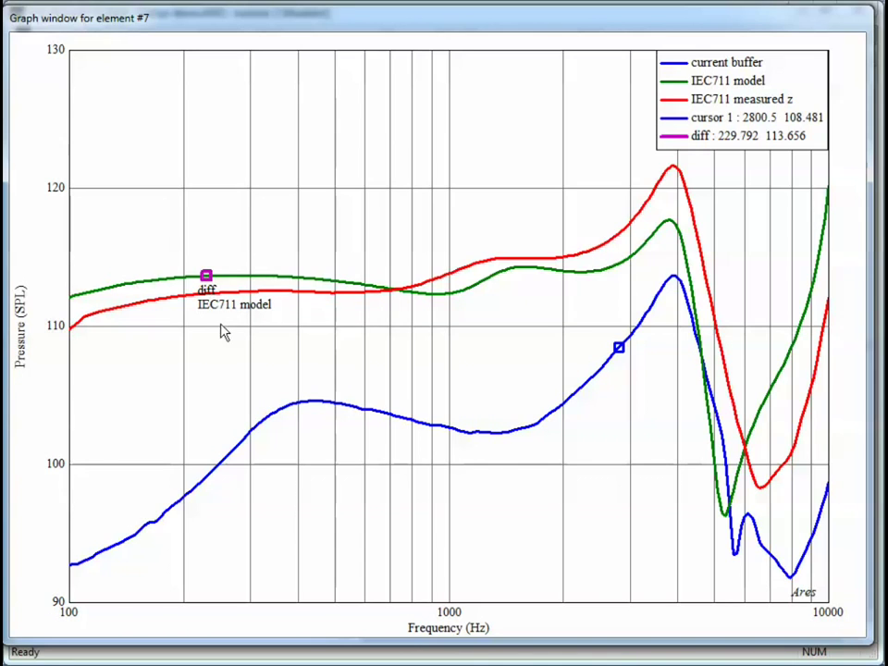
Set the diff cursor's mouse action to drag position, and place it off the curves at about 517 Hz and 117.8 SPL
double_click(206, 276)
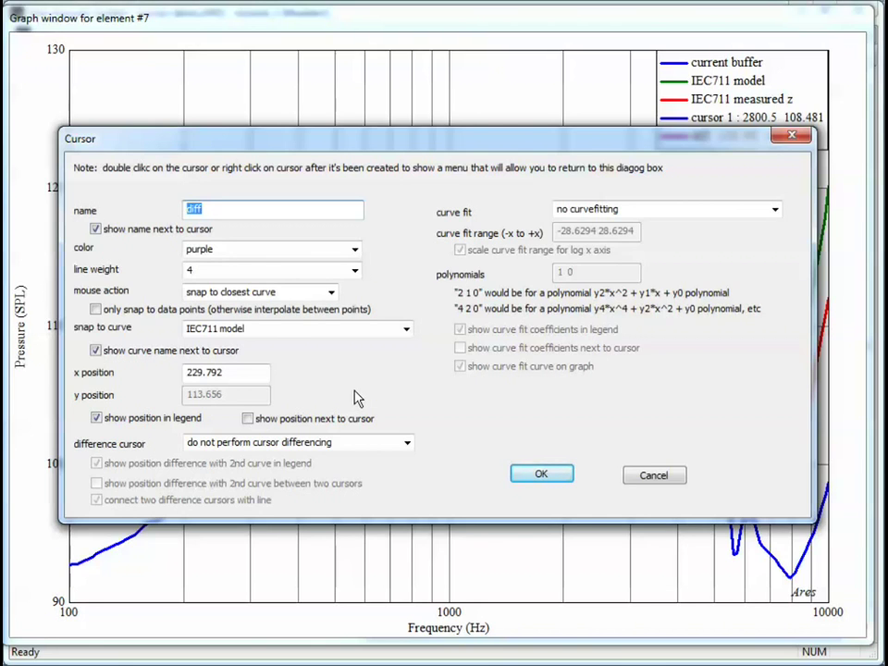
left_click(331, 293)
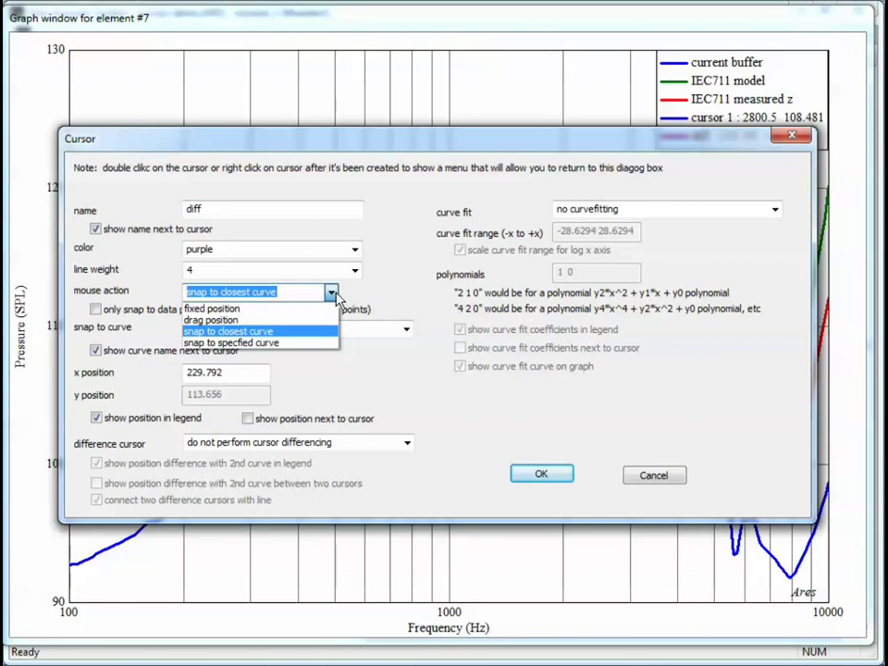
left_click(218, 320)
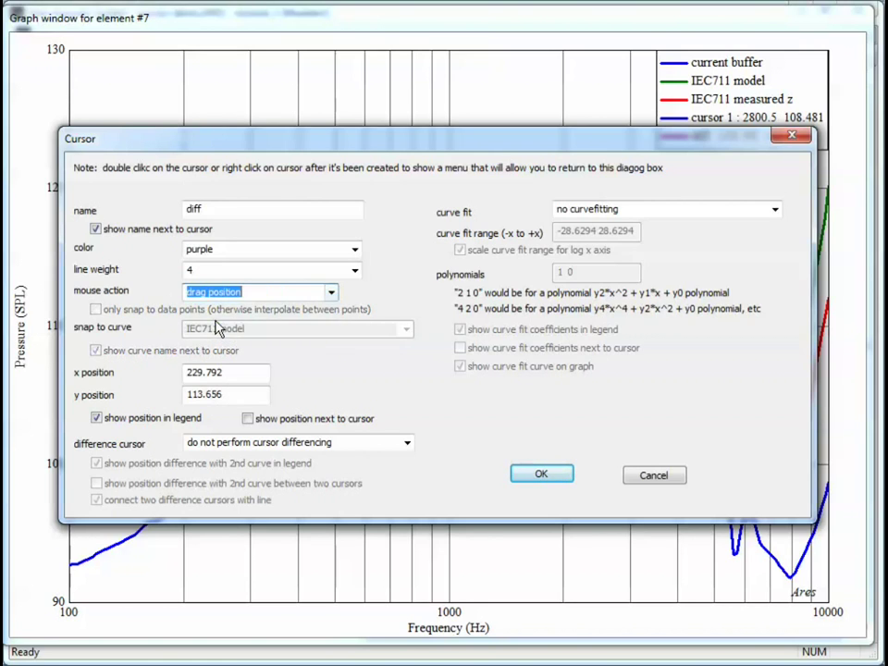
left_click(545, 481)
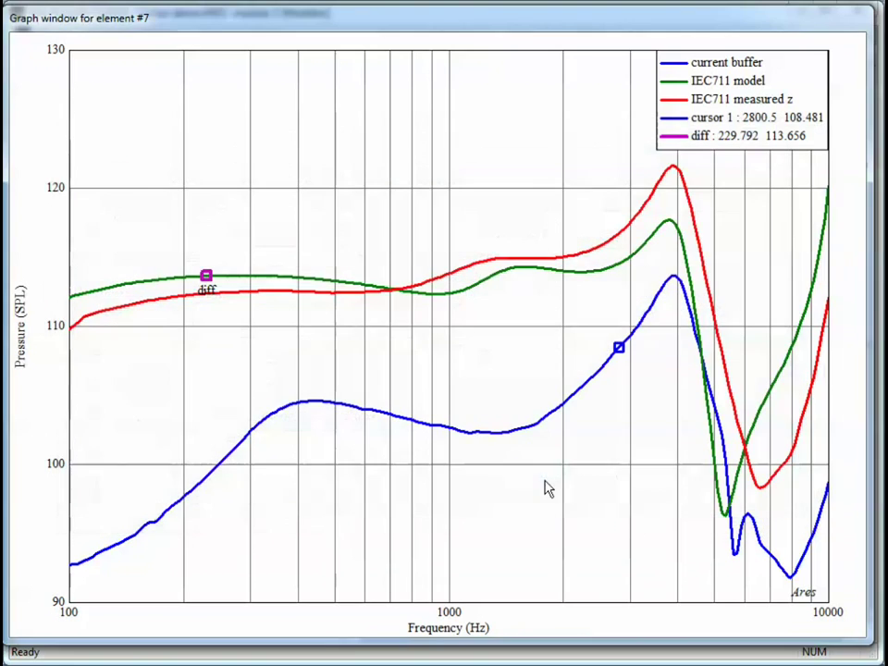
left_click_drag(209, 280, 340, 225)
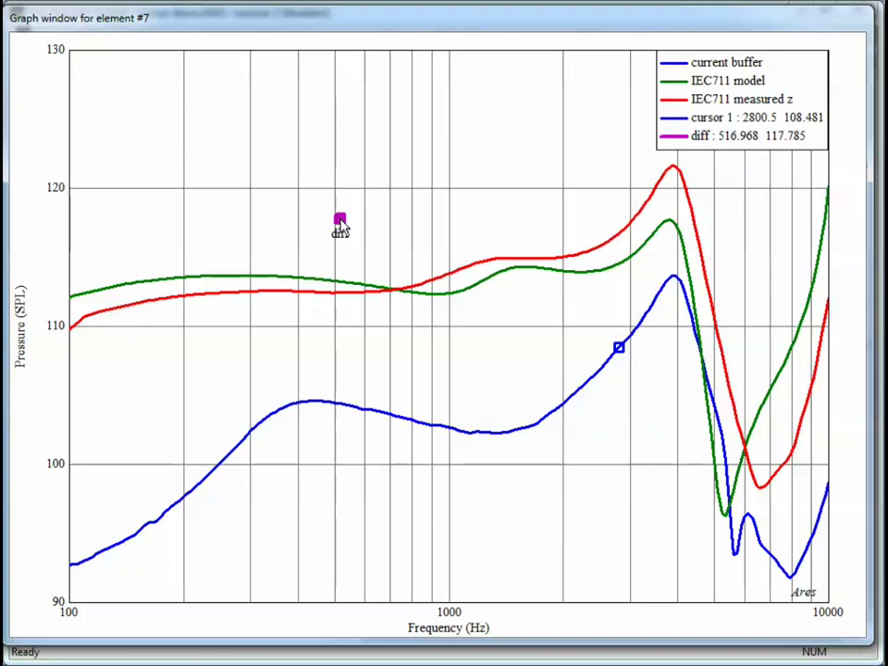
Return the diff cursor's mouse action to snap to closest curve
double_click(341, 225)
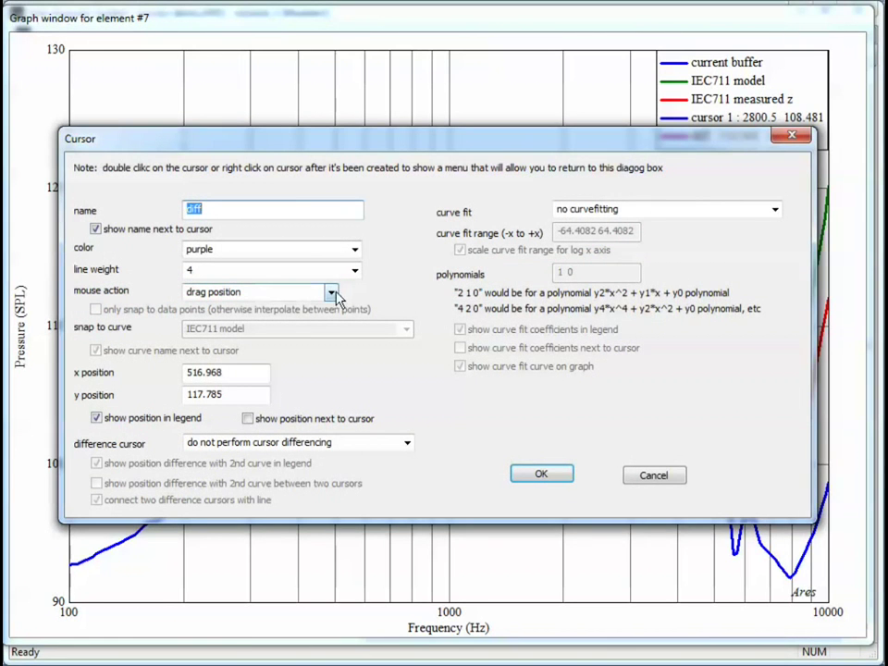
left_click(331, 292)
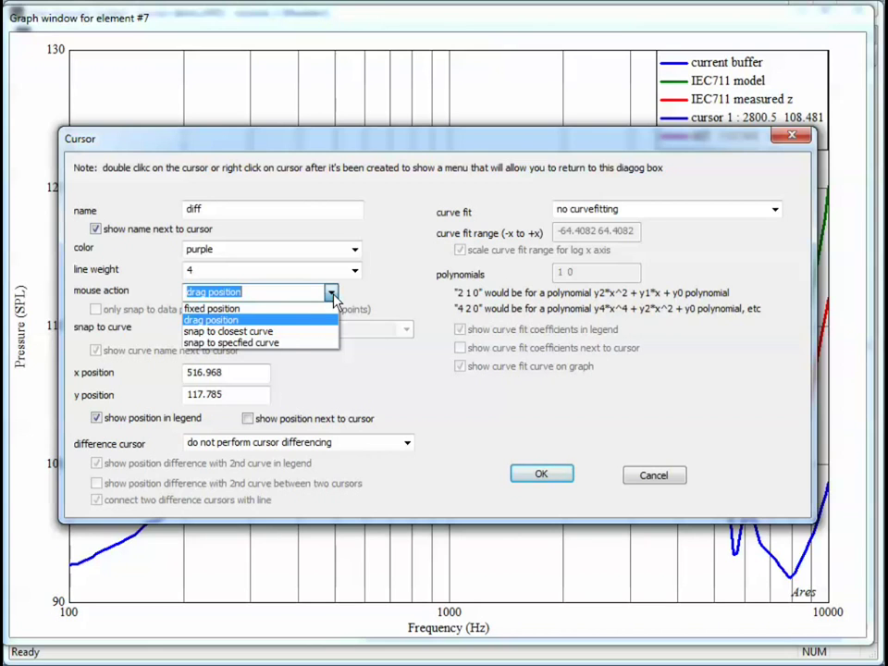
left_click(291, 333)
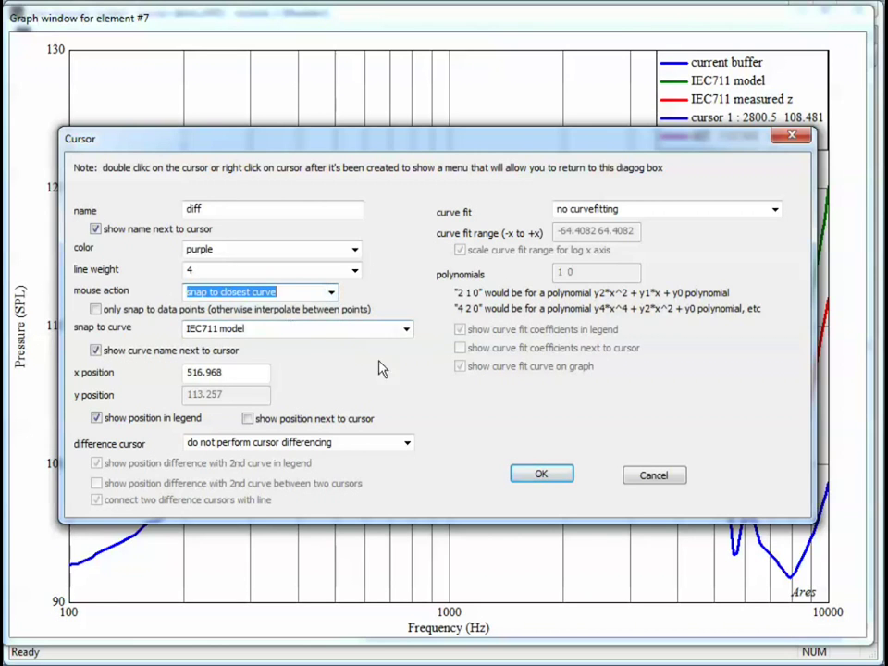
left_click(541, 475)
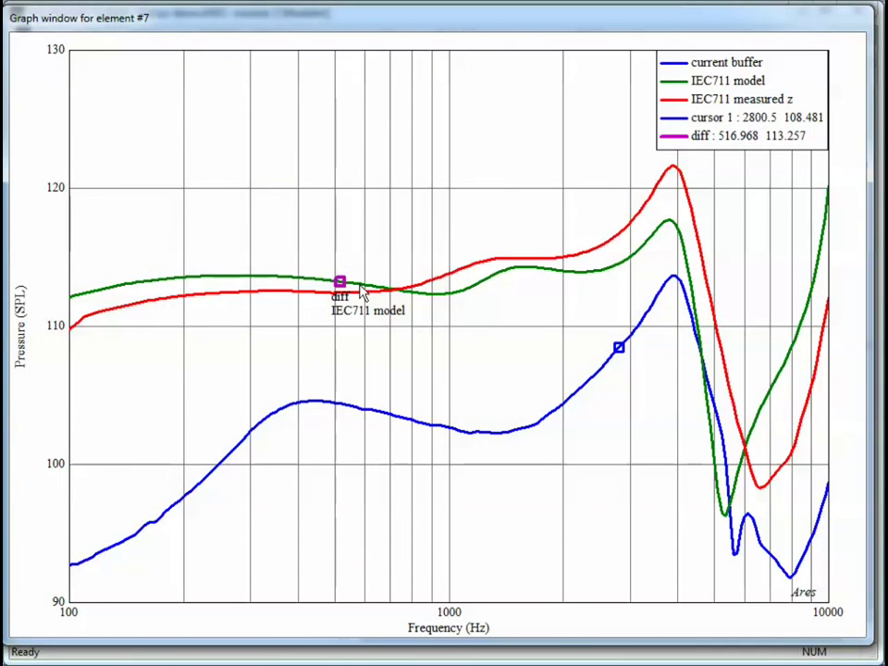
Set cursor 1's mouse action to fixed position
double_click(619, 349)
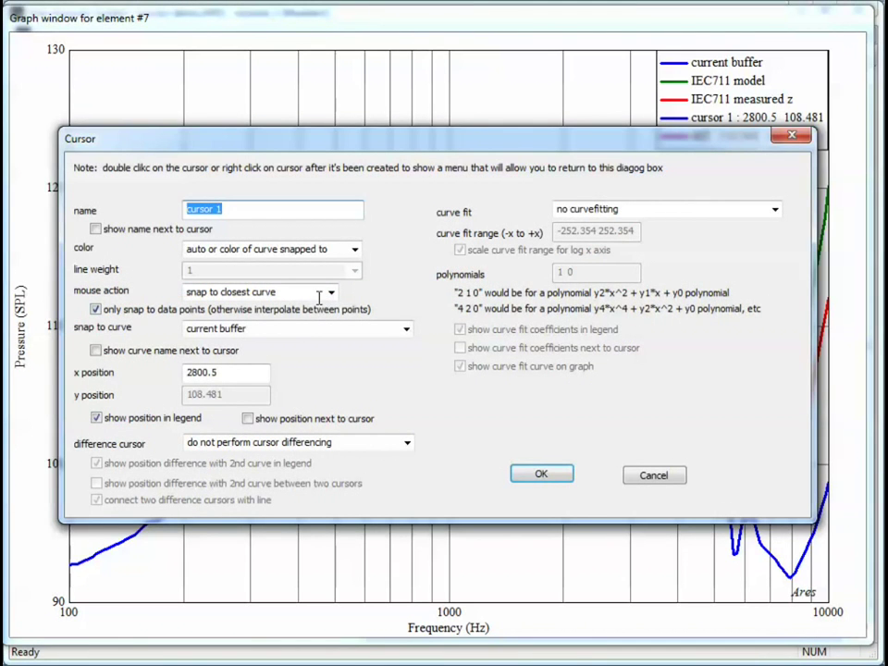
left_click(332, 293)
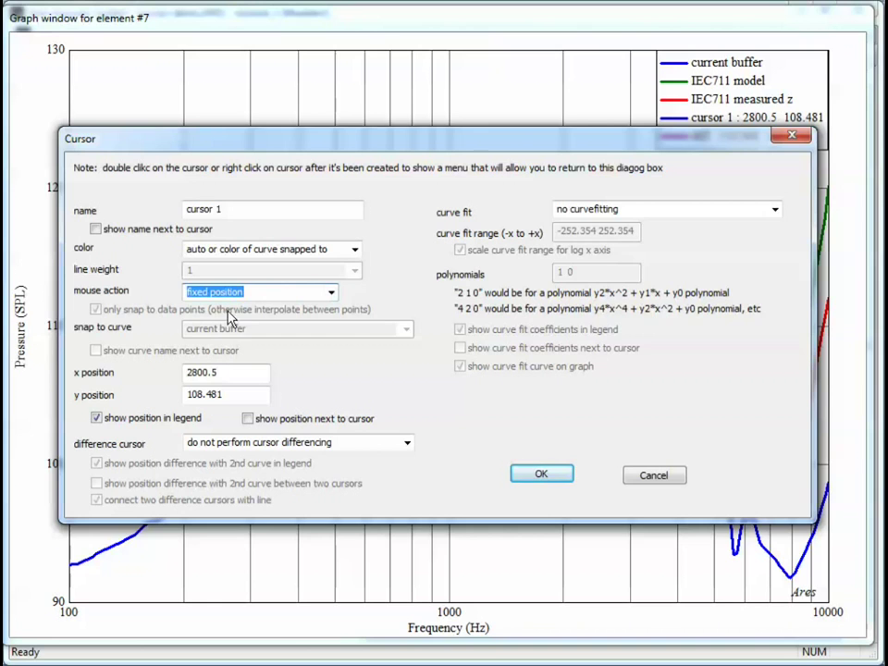
left_click(540, 476)
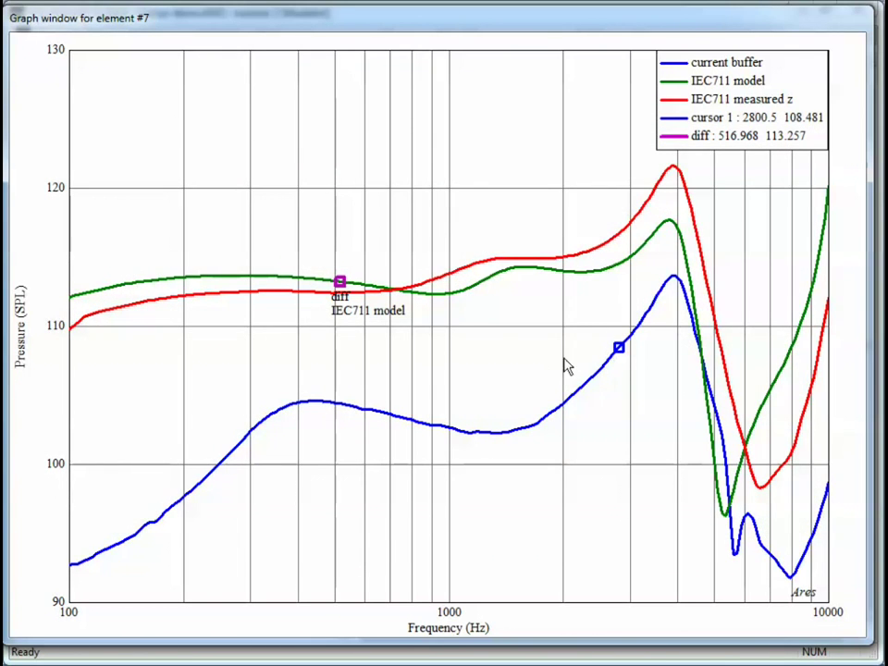
Set cursor 1's fixed position to x 1000 and y 100
double_click(619, 348)
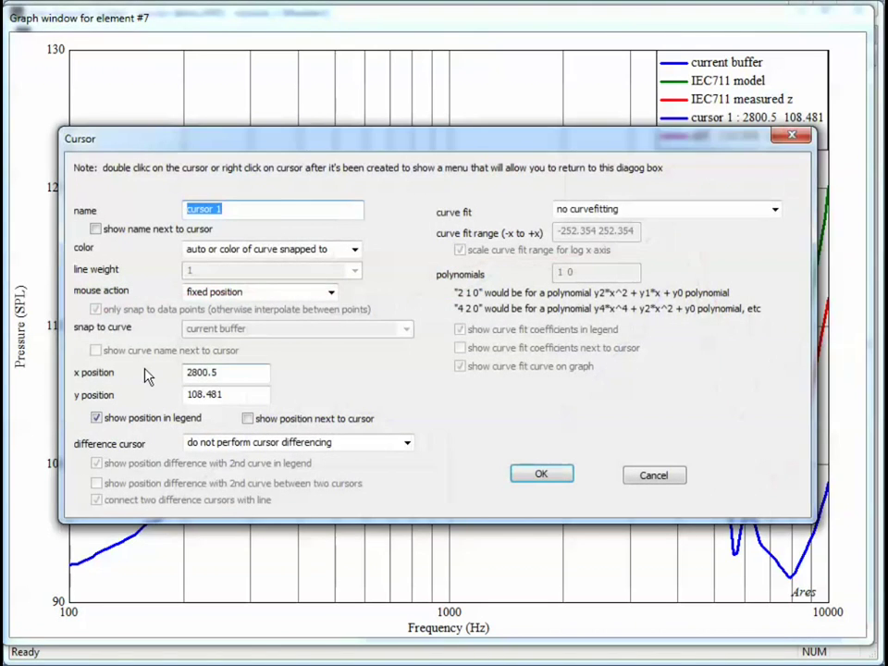
double_click(229, 373)
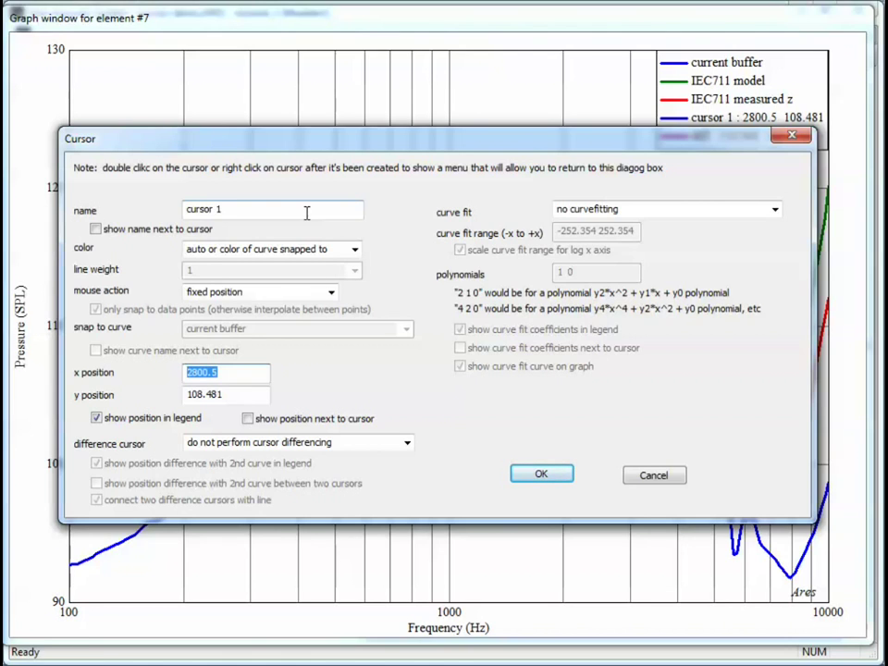
type("1000")
key("Tab")
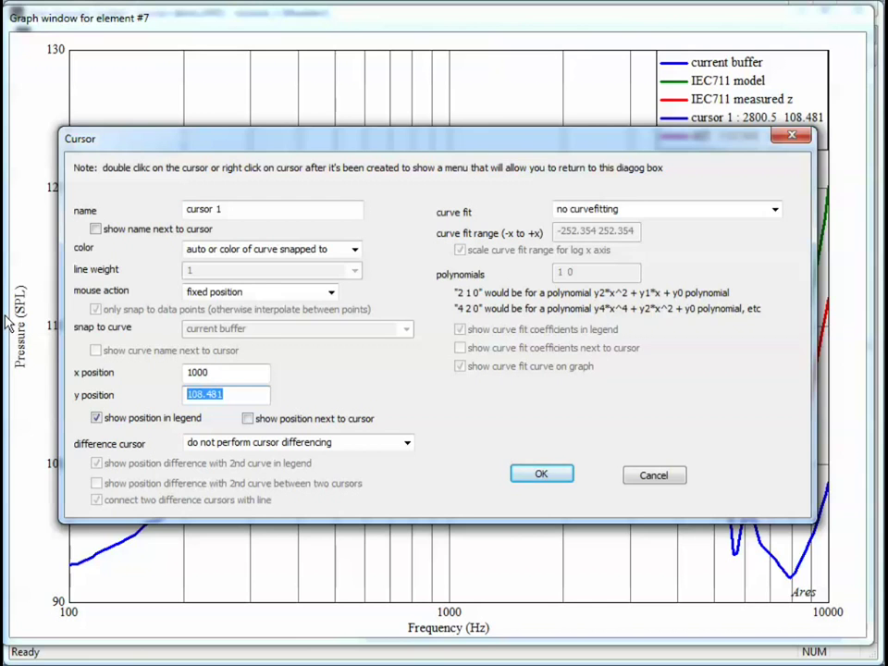
type("100")
left_click(544, 476)
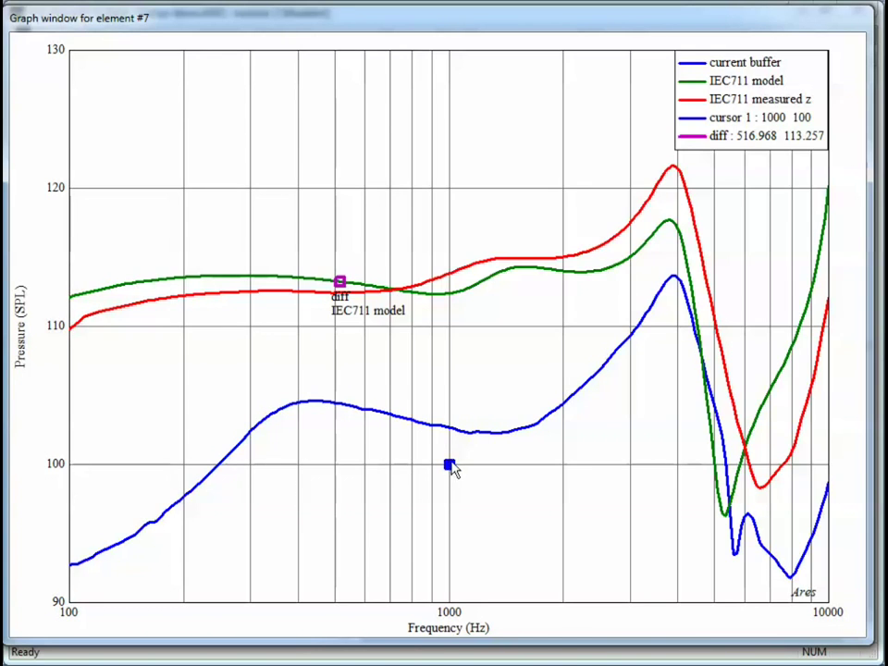
Show the diff cursor's position next to the cursor instead of in the legend
double_click(341, 290)
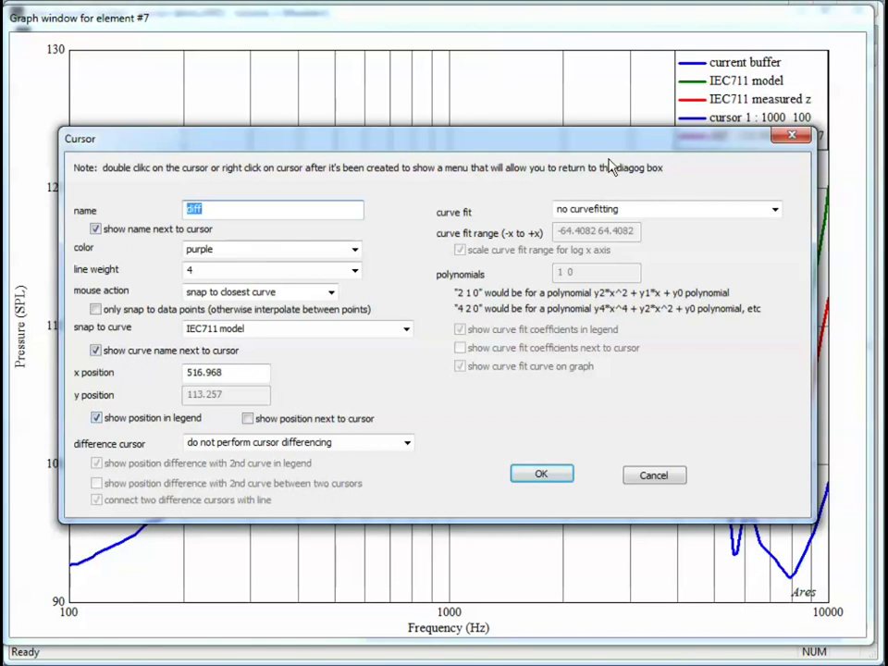
left_click(149, 421)
left_click(259, 424)
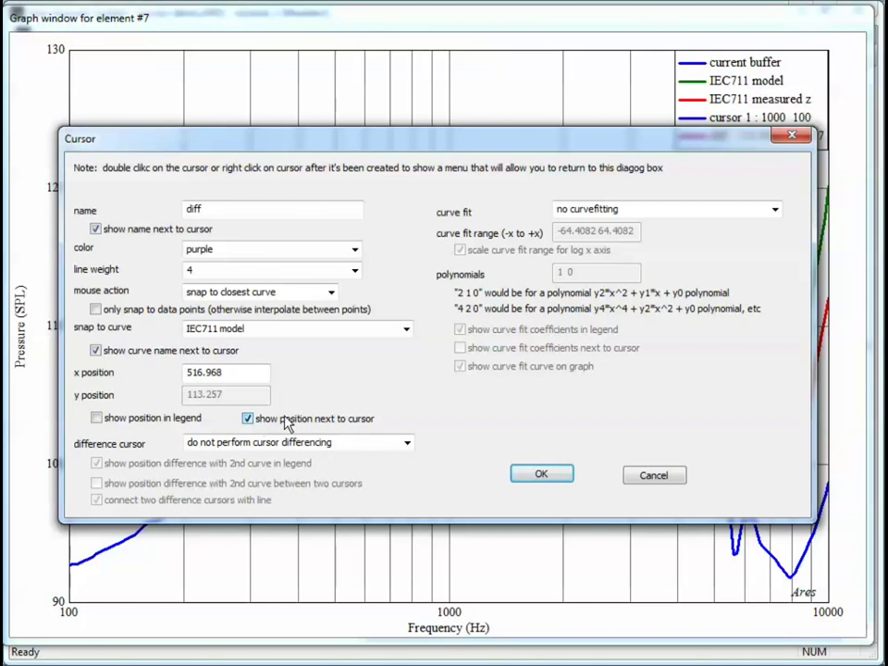
left_click(552, 475)
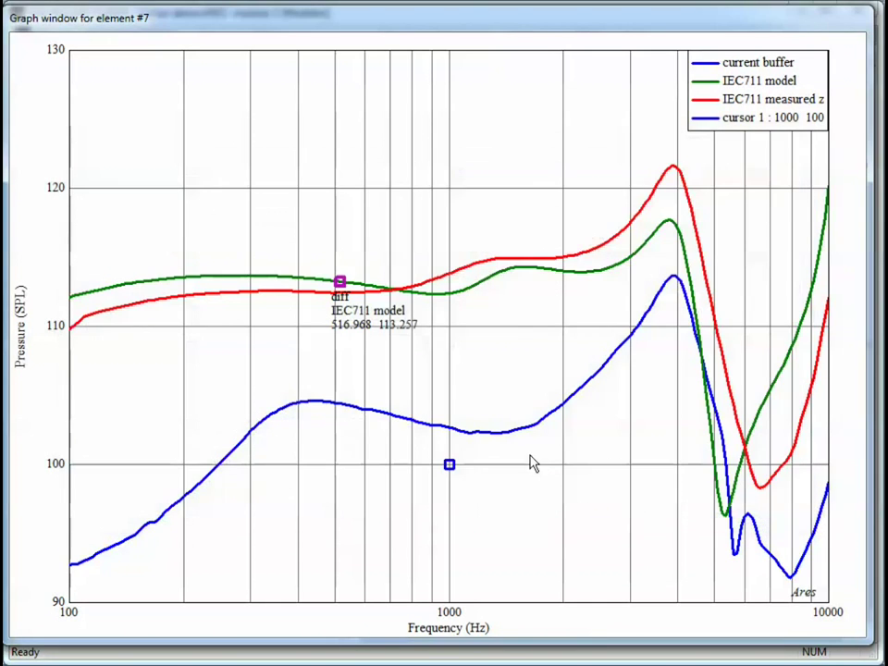
Move the diff cursor along the IEC711 measured z curve to about 242 Hz and 907 Hz, ending at about 312 Hz
mouse_move(339, 281)
left_mouse_down()
mouse_move(315, 300)
mouse_move(214, 305)
left_mouse_up()
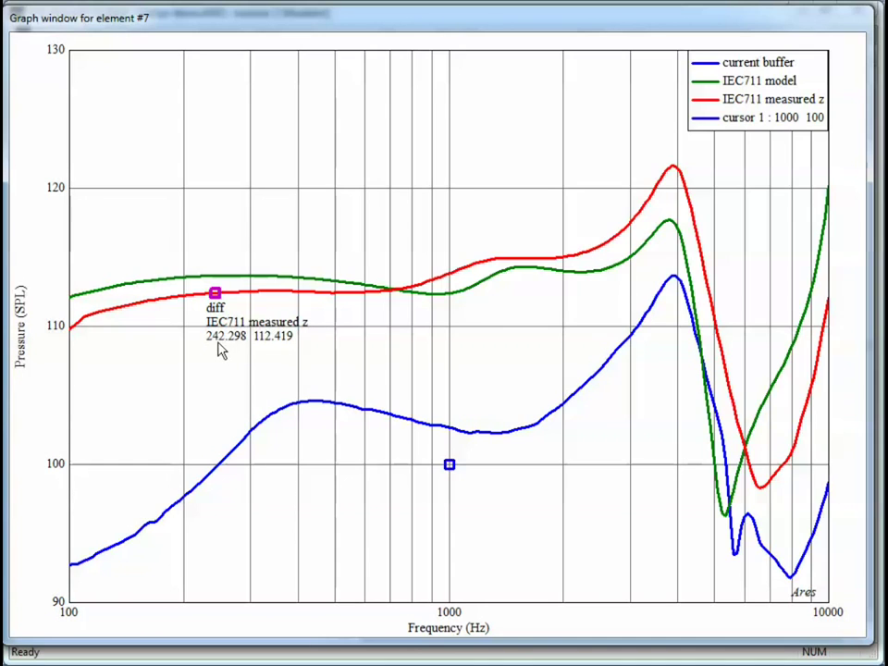
mouse_move(214, 293)
left_mouse_down()
mouse_move(402, 283)
mouse_move(435, 266)
left_mouse_up()
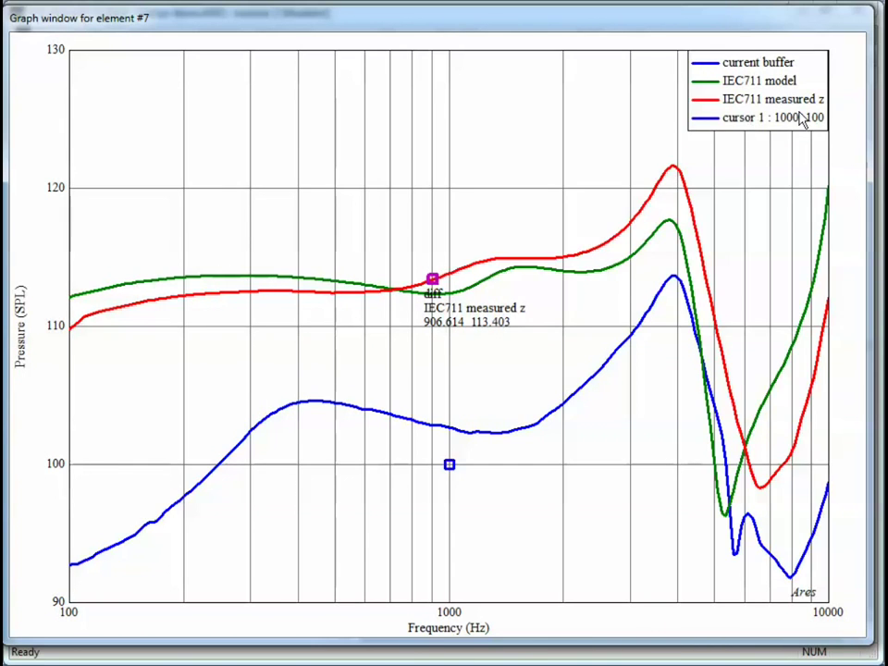
left_click_drag(435, 280, 258, 298)
Remove cursor 1's position from the legend
left_click(449, 466)
left_click(450, 465)
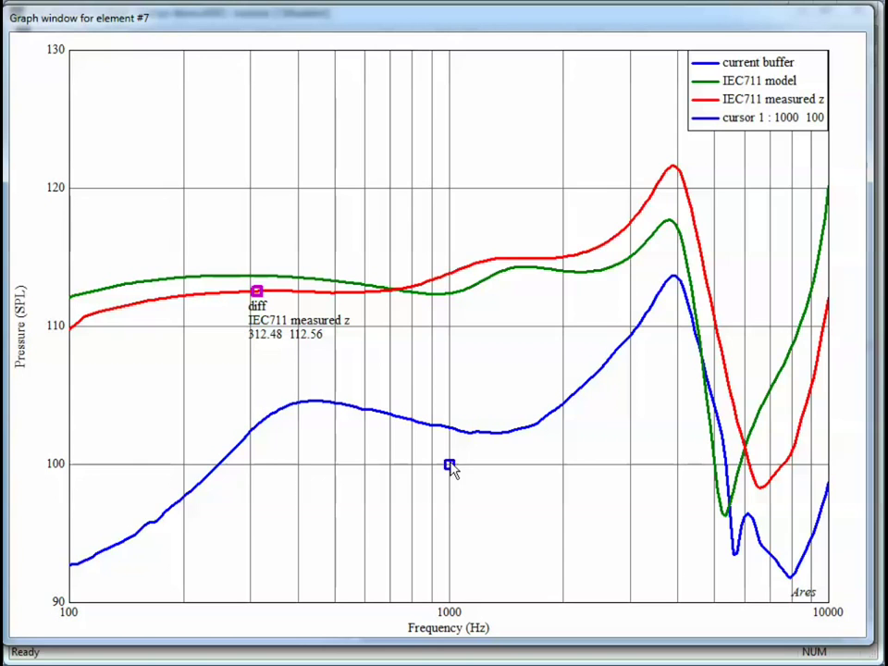
left_click(450, 464)
double_click(450, 466)
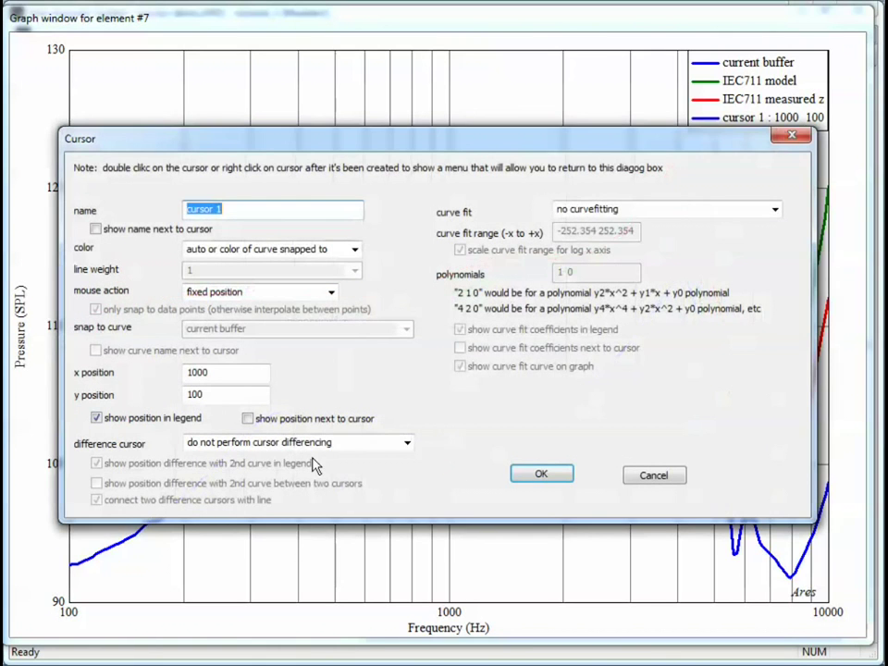
left_click(536, 475)
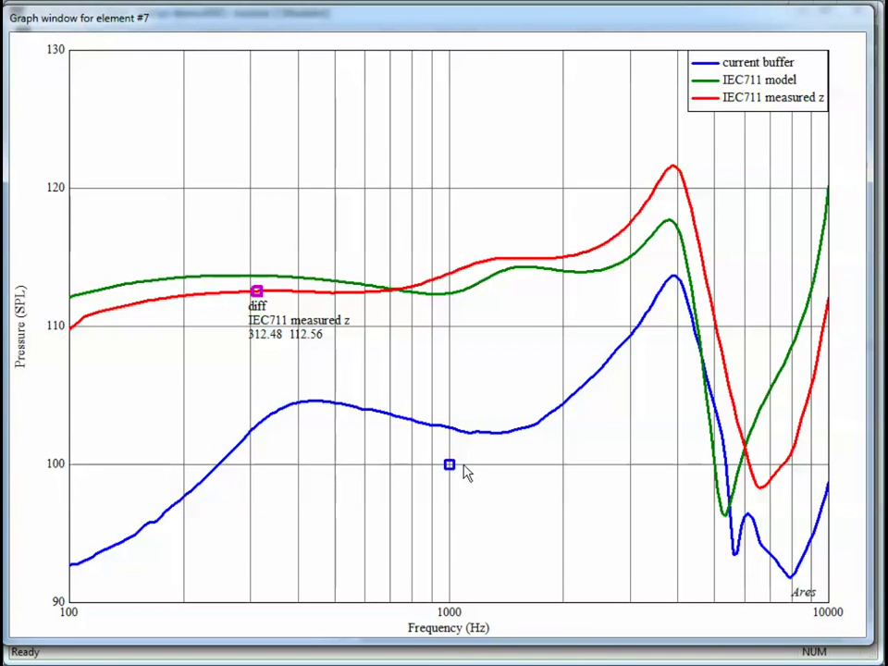
Set the diff cursor's difference cursor to cursor 1, keeping snap to closest curve and the connecting line between both cursors
left_click_drag(259, 293, 258, 293)
double_click(258, 294)
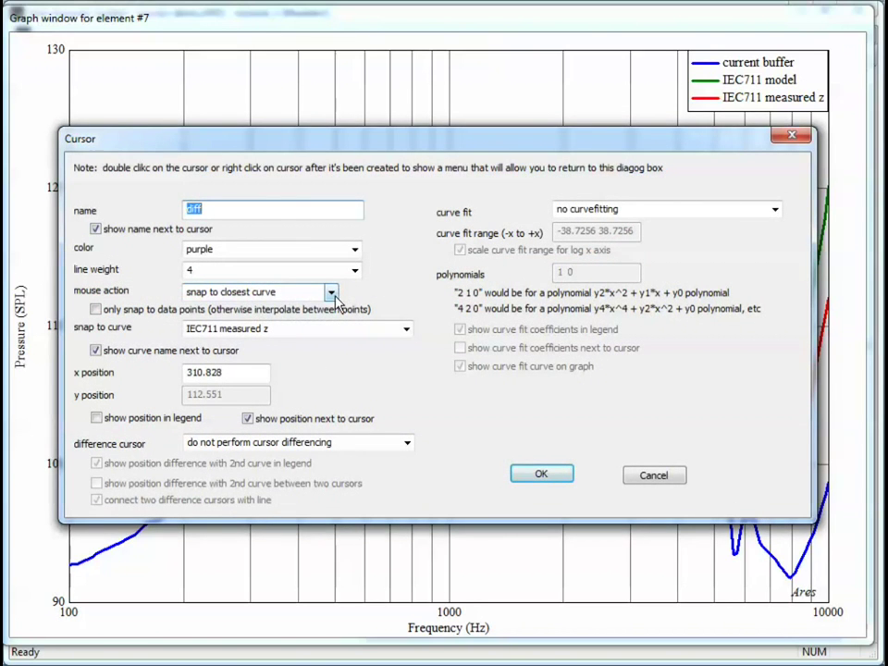
left_click(331, 293)
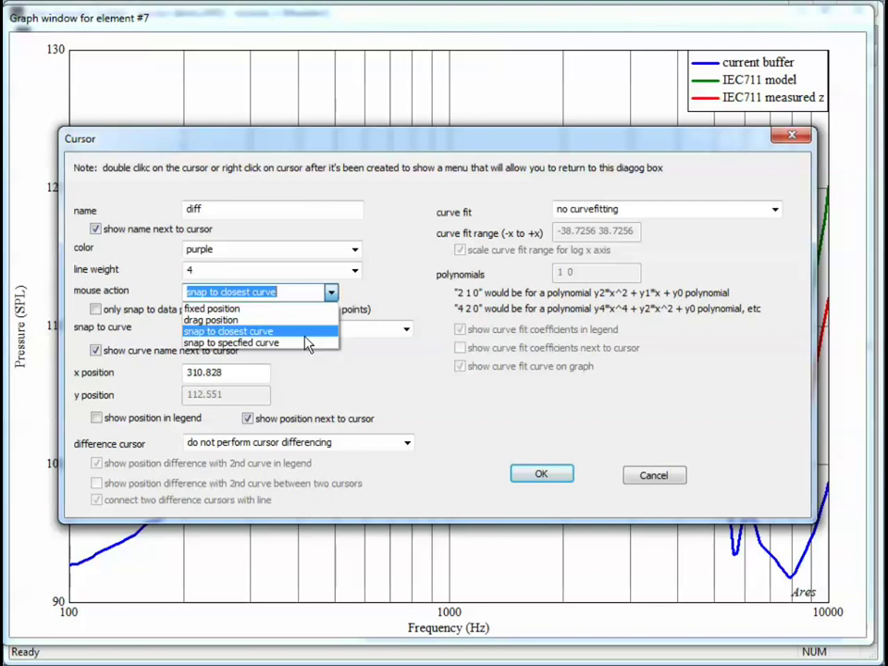
left_click(315, 331)
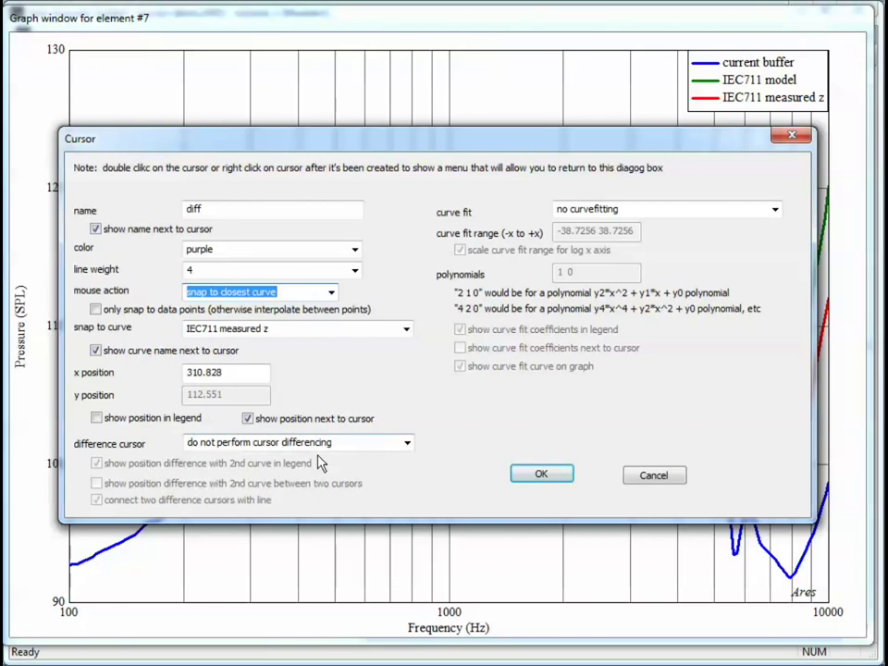
left_click(407, 443)
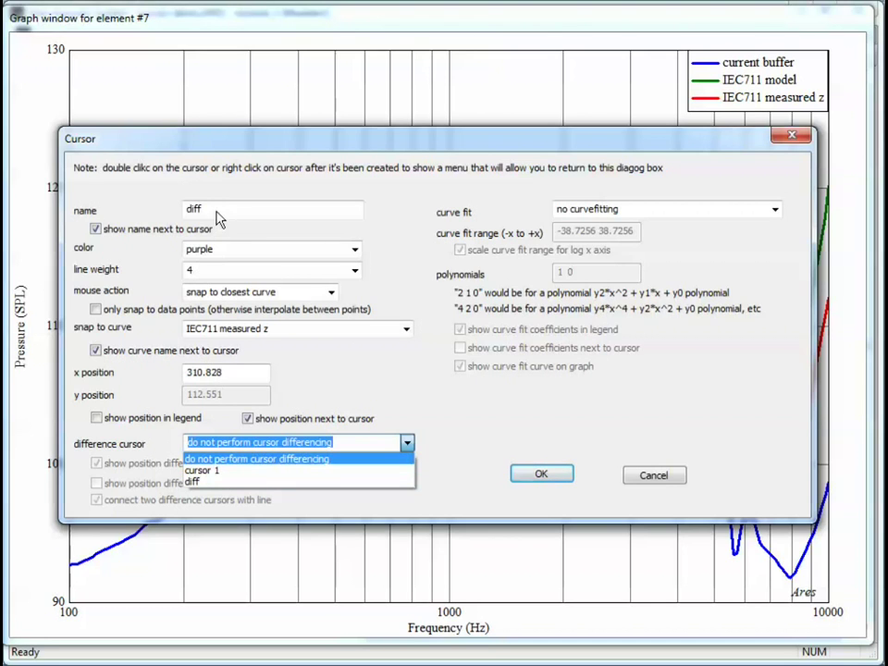
left_click(156, 203)
left_click_drag(205, 210, 127, 191)
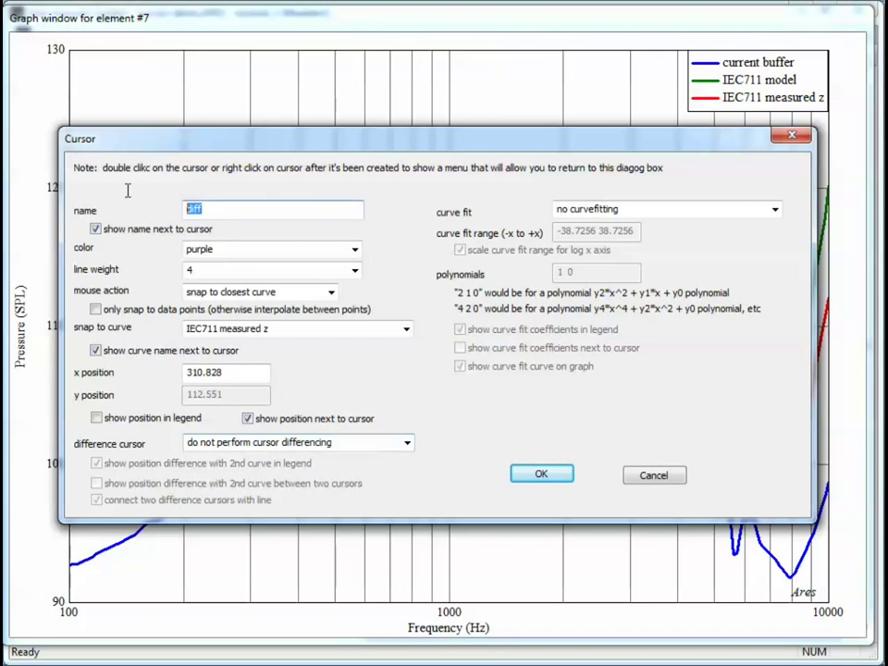
left_click(408, 444)
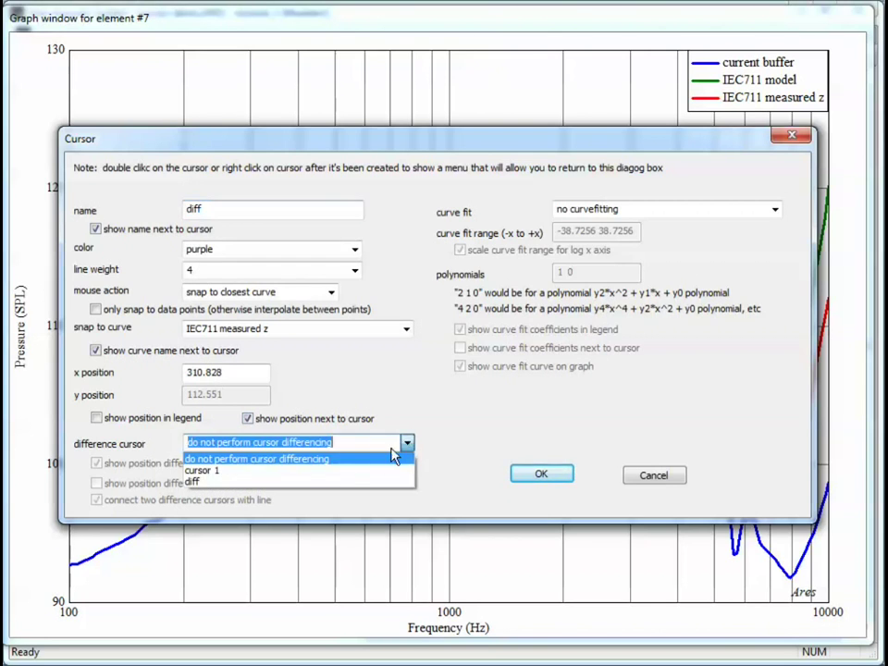
left_click(259, 472)
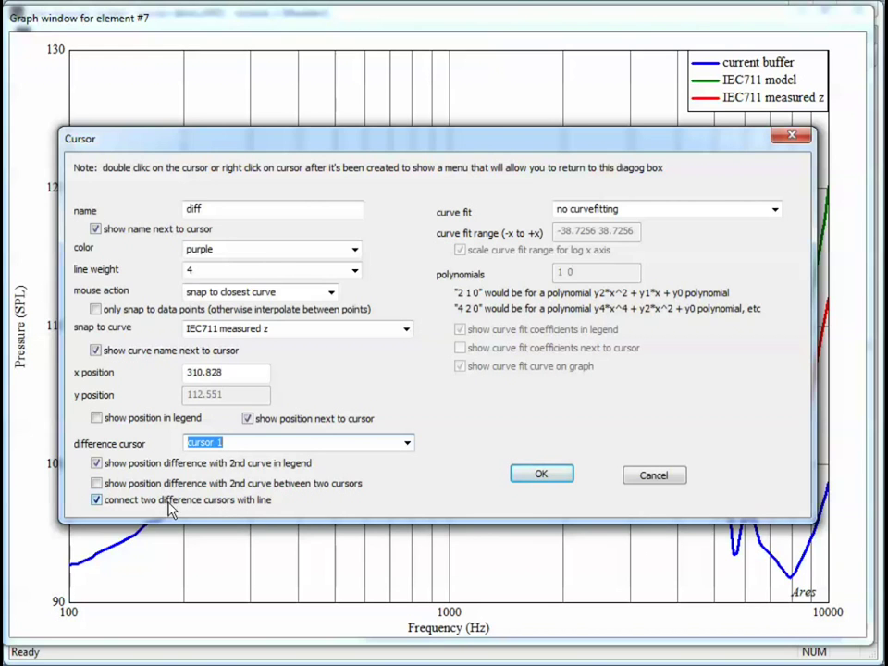
left_click(530, 475)
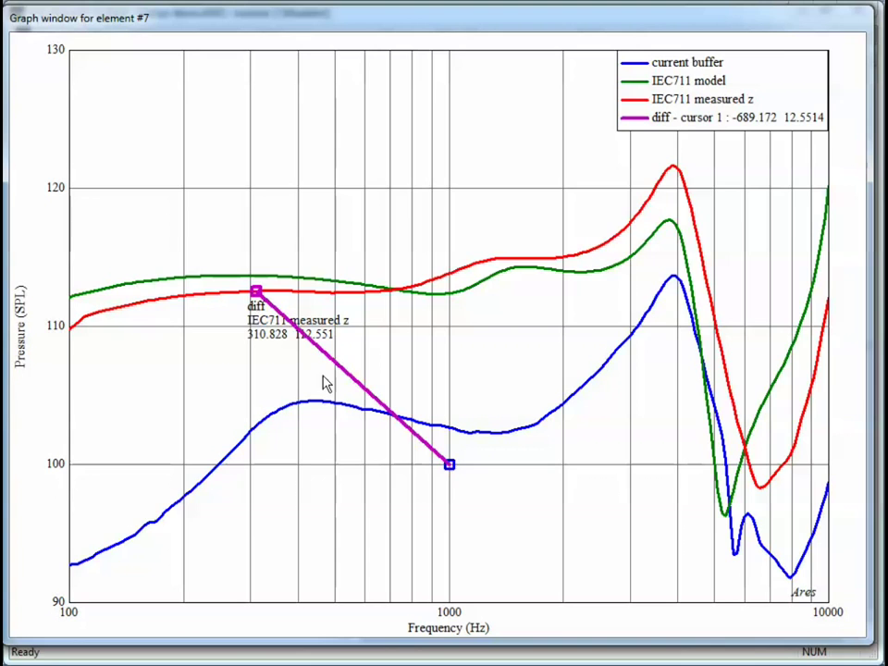
Move the diff cursor to about 1273 Hz on IEC711 measured z, and finish at about 372 Hz on the IEC711 model curve
mouse_move(258, 297)
left_mouse_down()
mouse_move(435, 301)
mouse_move(489, 262)
left_mouse_up()
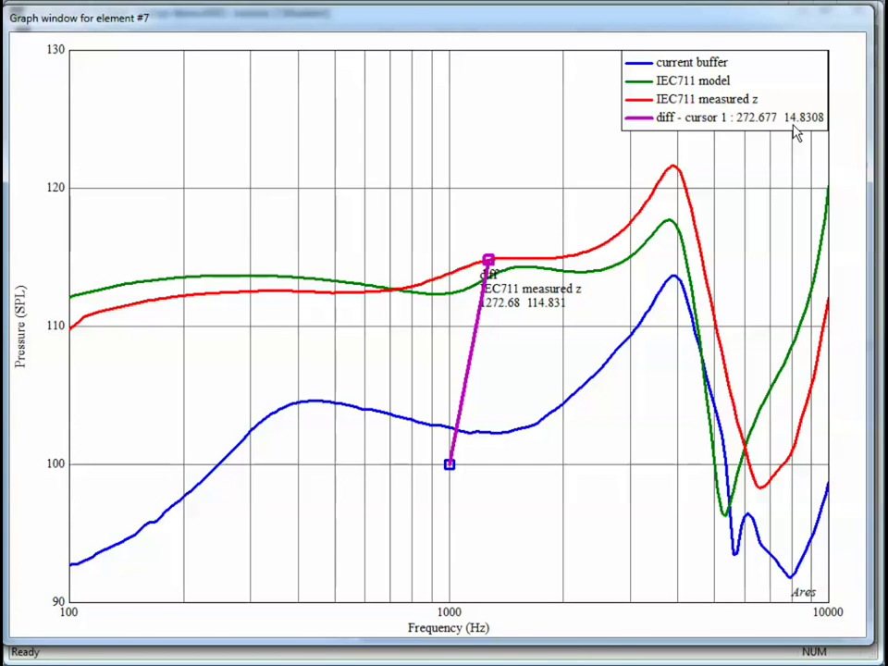
left_click_drag(494, 269, 287, 282)
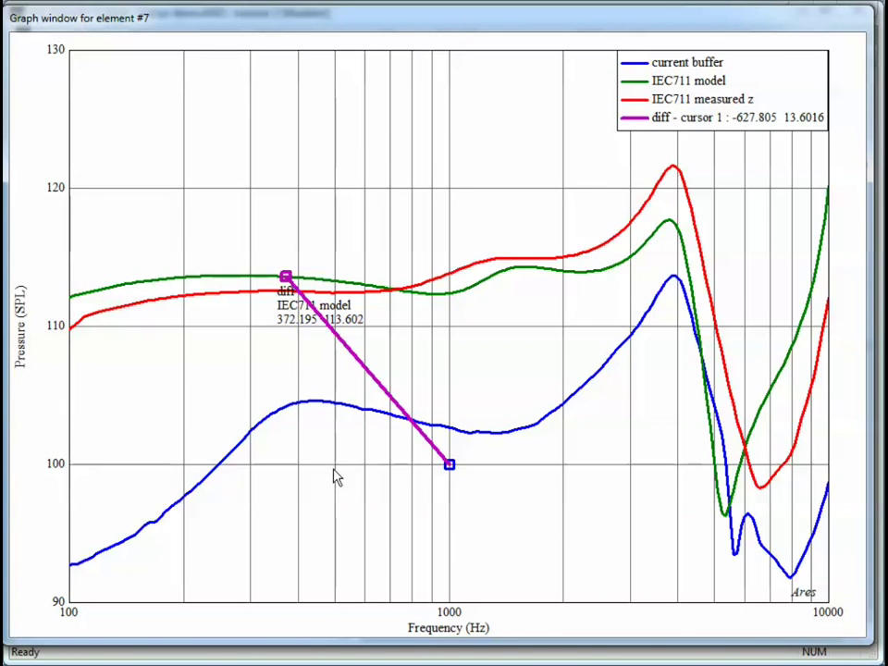
Set cursor 1's mouse action to snap to closest curve
left_click(449, 464)
double_click(449, 464)
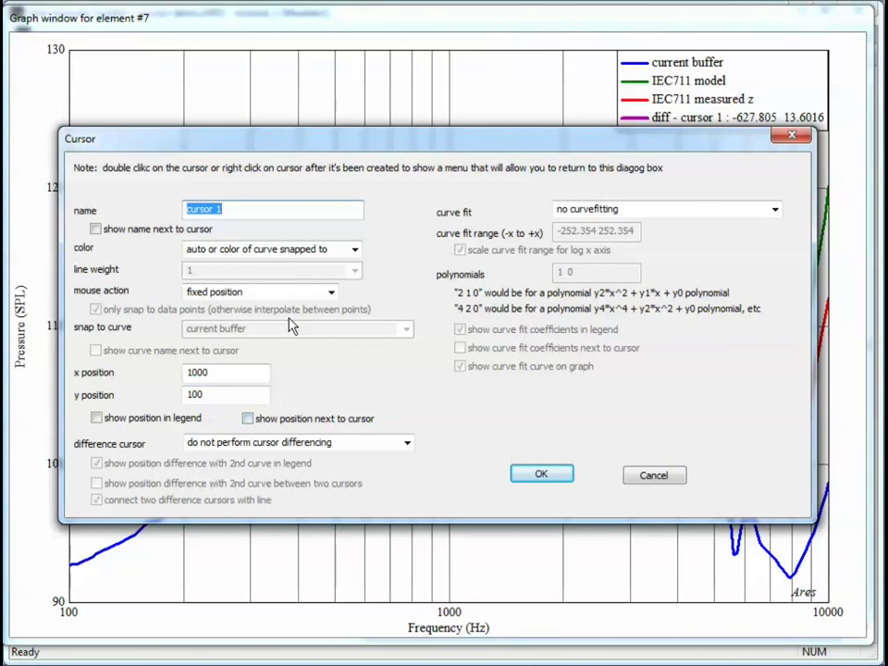
left_click(332, 291)
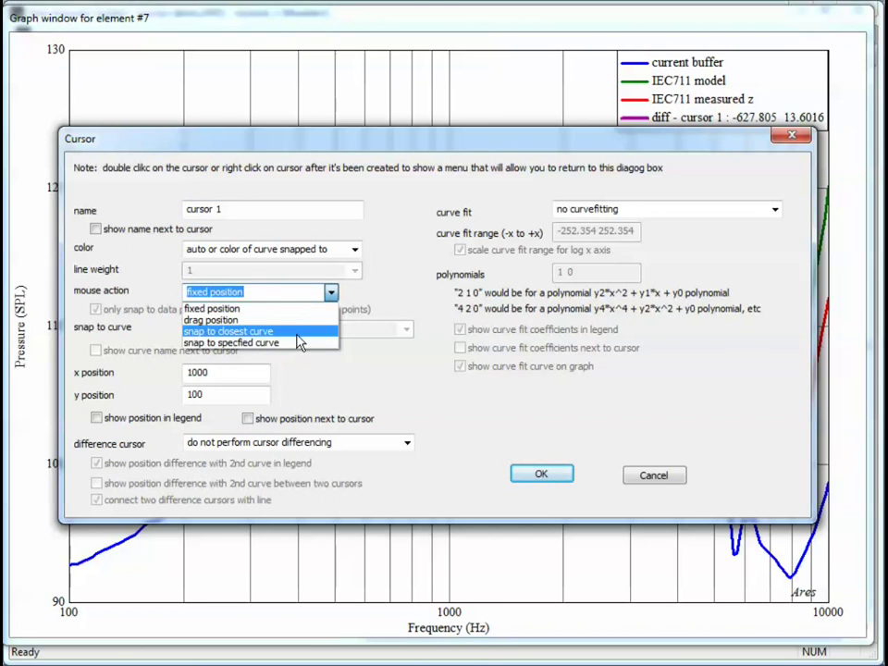
left_click(298, 334)
left_click(520, 472)
Place both cursors on the current buffer curve, cursor 1 slightly above 1000 Hz and the diff cursor at about 232 Hz
left_click_drag(447, 439, 488, 434)
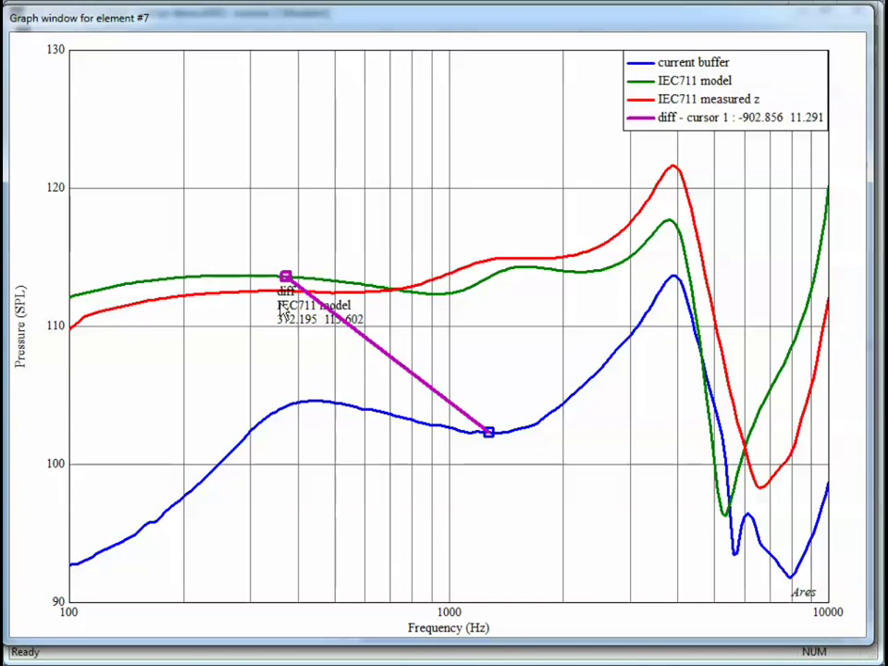
mouse_move(287, 276)
left_mouse_down()
mouse_move(282, 406)
mouse_move(225, 460)
left_mouse_up()
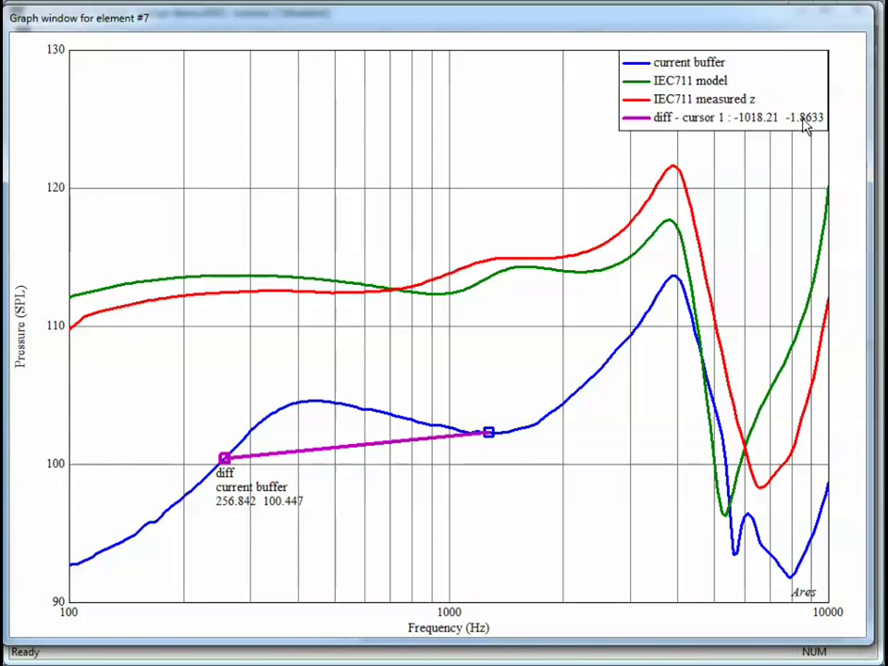
mouse_move(224, 463)
left_mouse_down()
mouse_move(218, 477)
mouse_move(202, 483)
mouse_move(209, 471)
left_mouse_up()
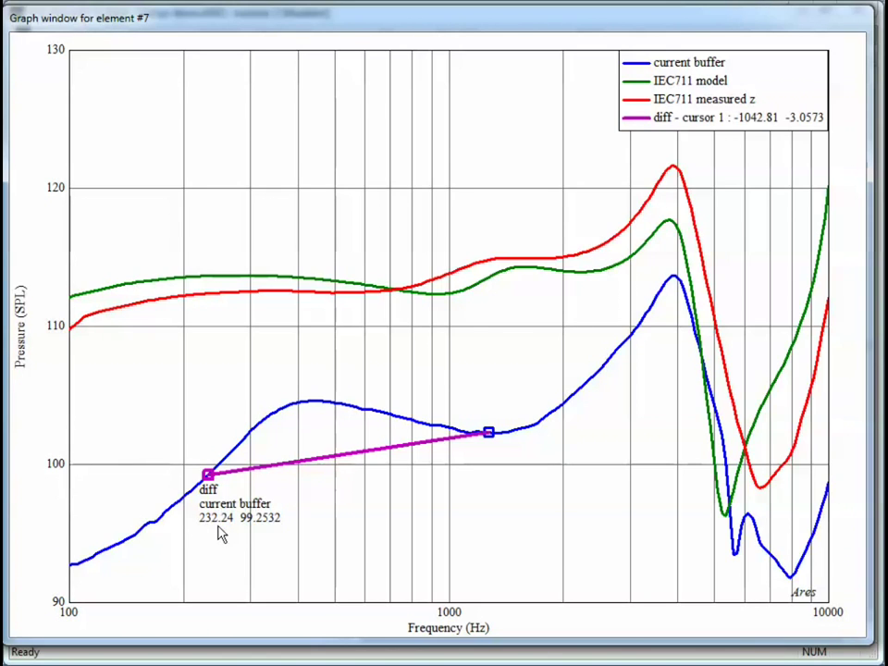
Show the position difference between the two cursors instead of in the legend, and move the diff cursor to about 217 Hz on current buffer
double_click(208, 477)
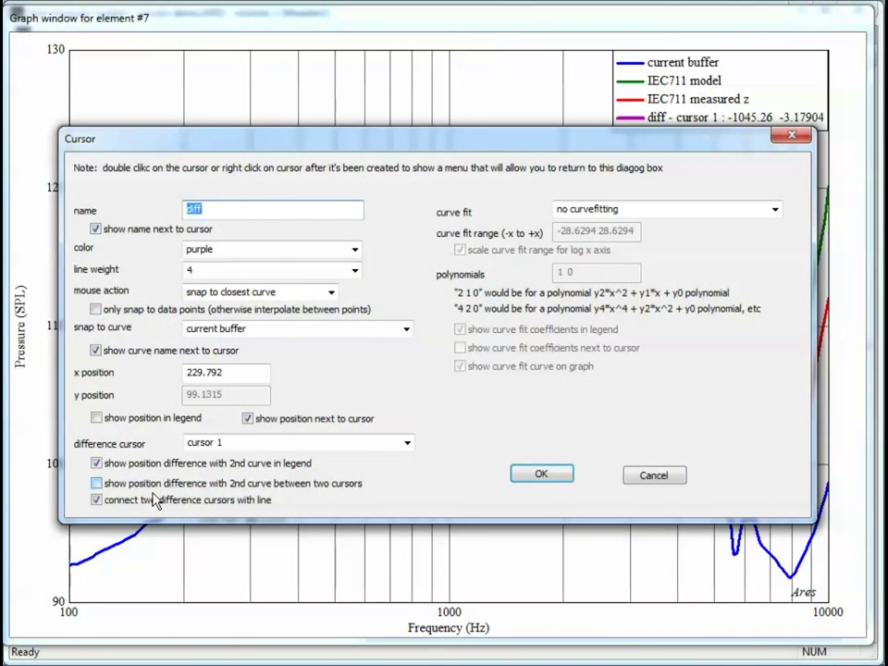
left_click(171, 490)
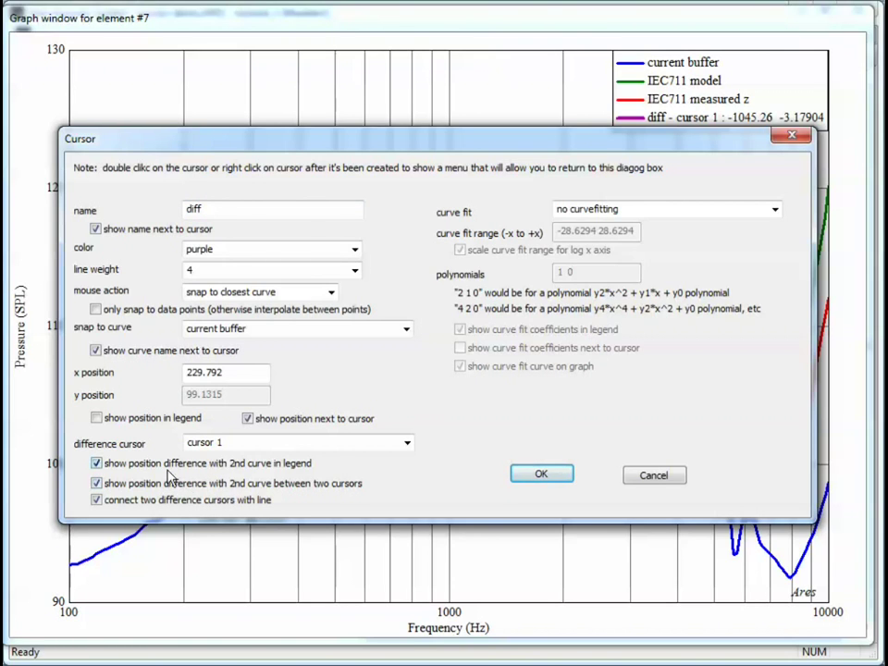
left_click(128, 471)
left_click(542, 475)
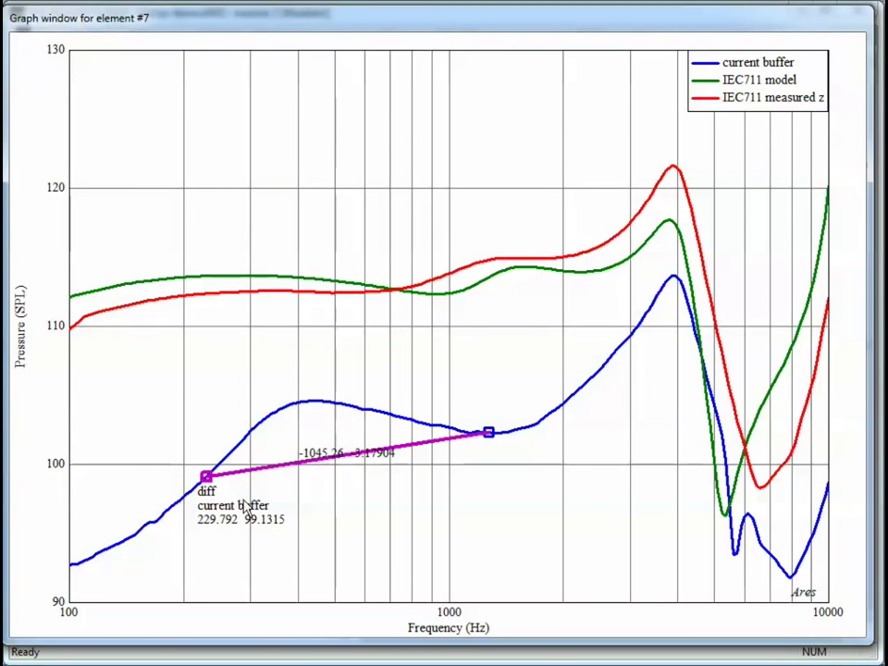
mouse_move(207, 477)
left_mouse_down()
mouse_move(224, 460)
mouse_move(258, 456)
mouse_move(199, 496)
left_mouse_up()
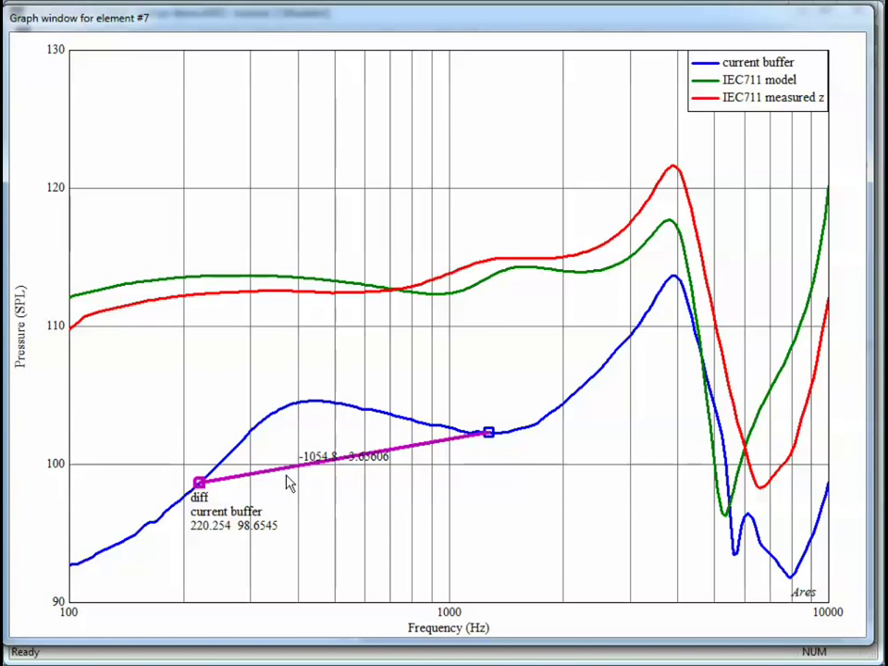
mouse_move(206, 495)
left_mouse_down()
mouse_move(236, 464)
mouse_move(366, 423)
mouse_move(281, 425)
mouse_move(195, 500)
left_mouse_up()
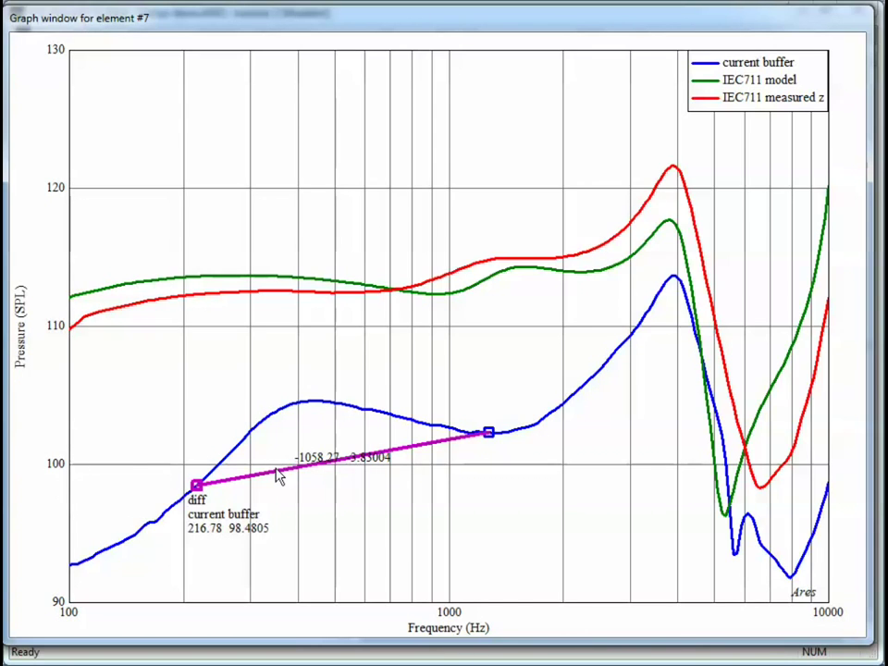
Turn off cursor differencing for the diff cursor and set its curve fit to slope
double_click(197, 499)
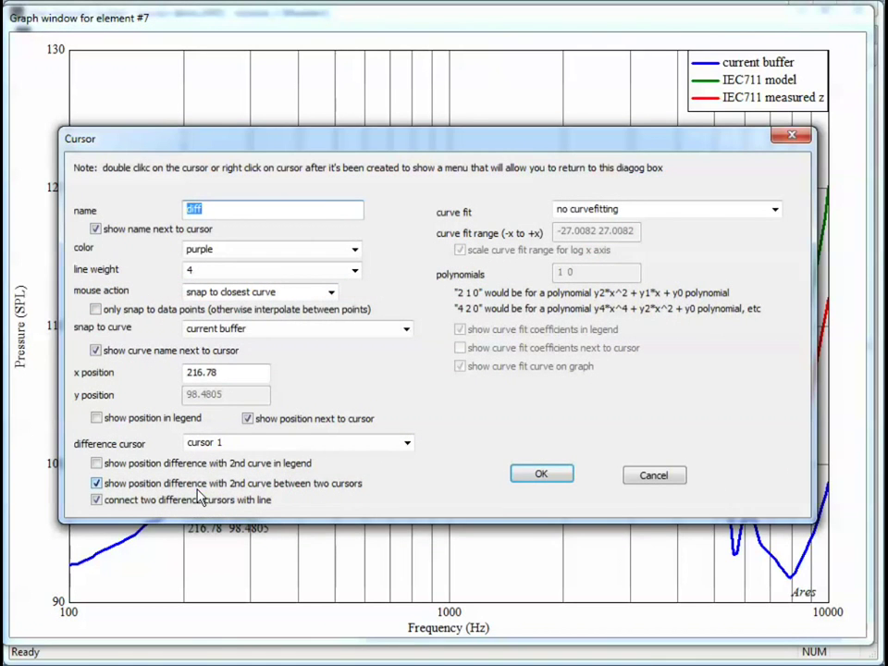
left_click(408, 448)
left_click(380, 456)
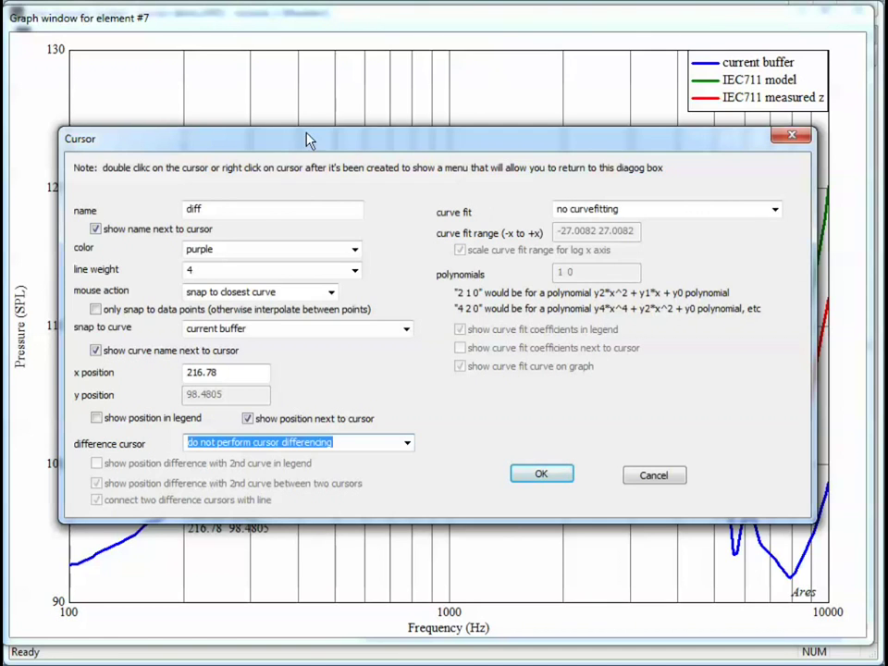
left_click_drag(231, 144, 799, 212)
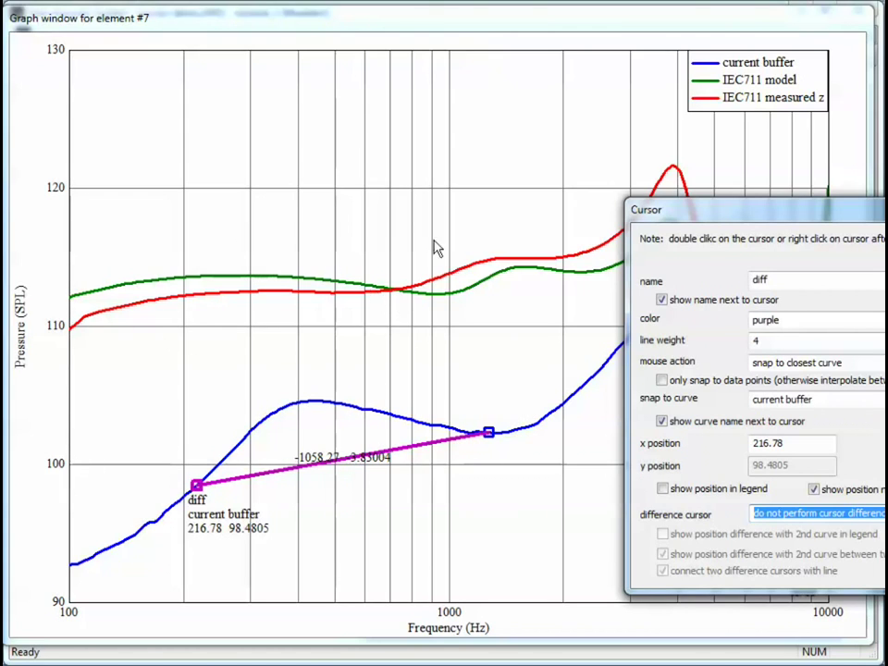
left_click_drag(705, 218, 185, 165)
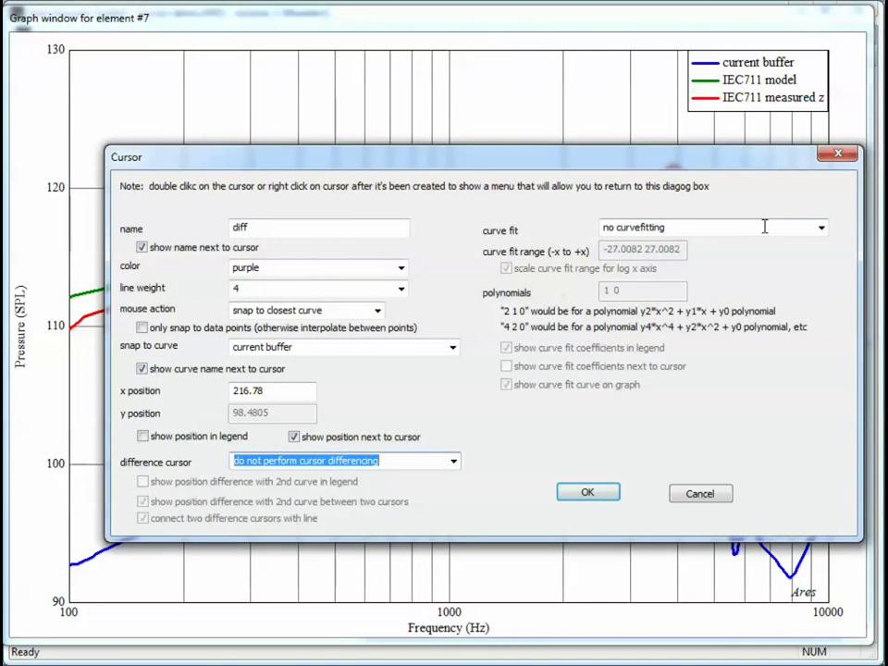
left_click(822, 229)
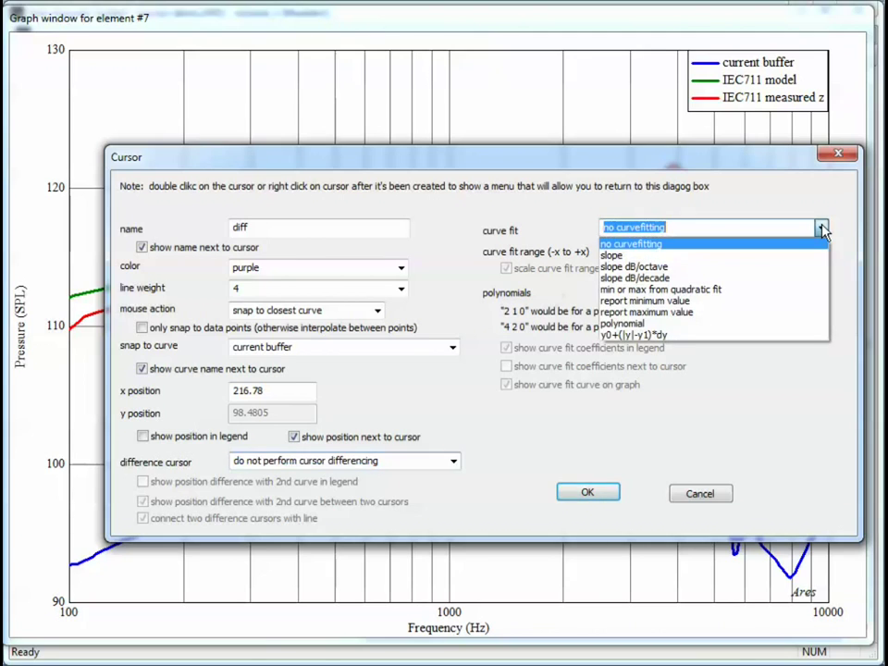
left_click(643, 256)
left_click(588, 491)
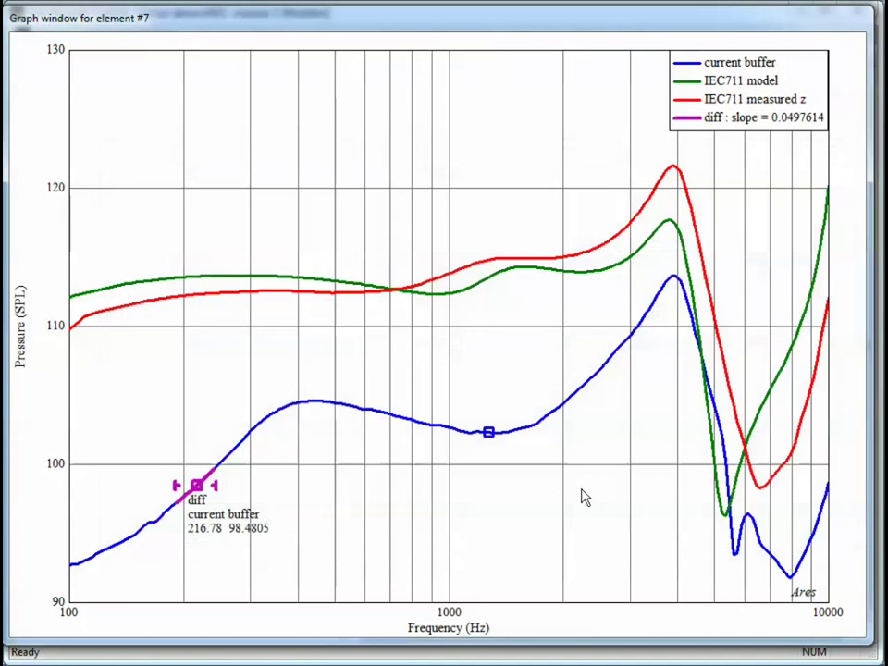
Move the diff cursor to about 1169 Hz on IEC711 measured z and widen its slope fit range on both sides
mouse_move(197, 486)
left_mouse_down()
mouse_move(264, 277)
mouse_move(530, 253)
mouse_move(474, 260)
left_mouse_up()
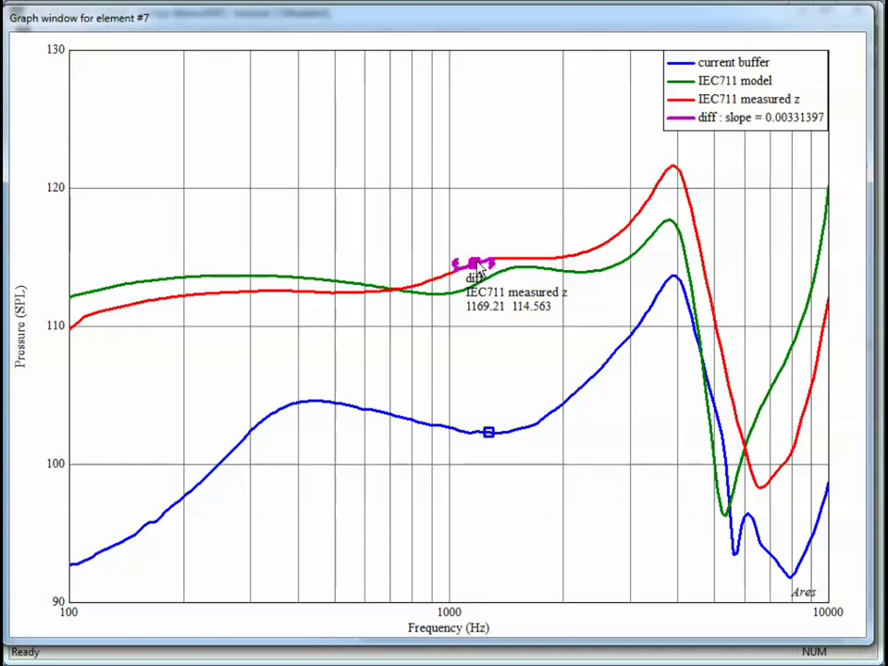
left_click_drag(494, 263, 549, 266)
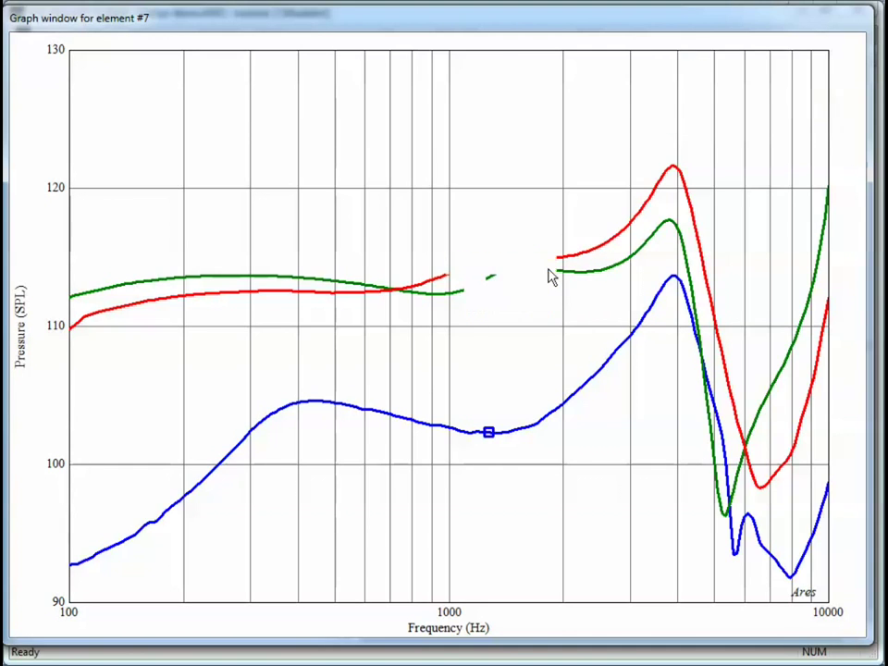
left_click_drag(454, 267, 401, 264)
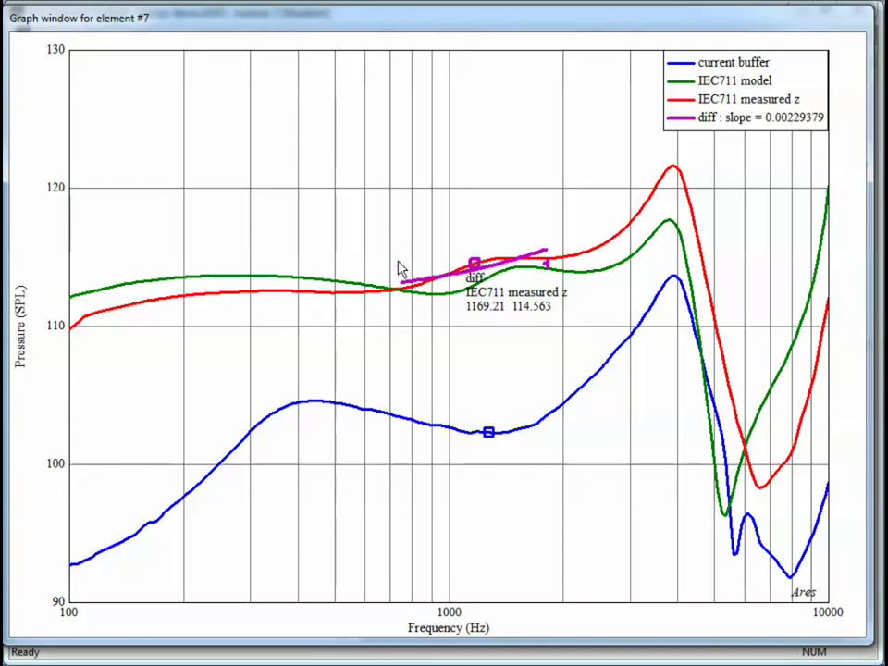
left_click_drag(550, 268, 573, 265)
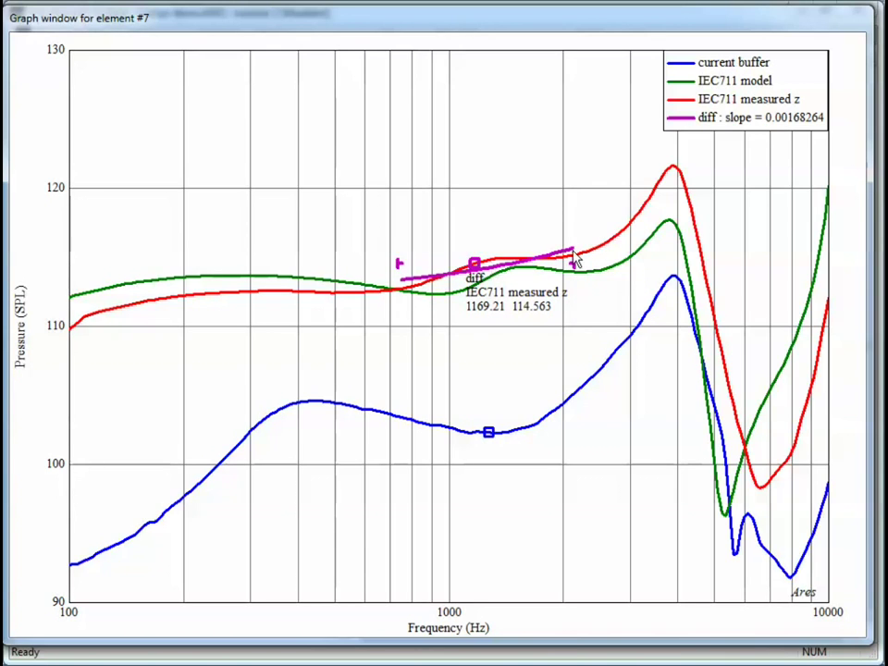
Narrow the slope fit range at about 2788 Hz on IEC711 measured z, and place the diff cursor at about 227 Hz on current buffer
mouse_move(474, 266)
left_mouse_down()
mouse_move(385, 266)
mouse_move(318, 278)
mouse_move(256, 305)
mouse_move(204, 309)
mouse_move(331, 316)
mouse_move(416, 306)
mouse_move(462, 270)
mouse_move(551, 263)
mouse_move(608, 248)
mouse_move(635, 215)
mouse_move(669, 220)
mouse_move(682, 179)
mouse_move(705, 241)
left_mouse_up()
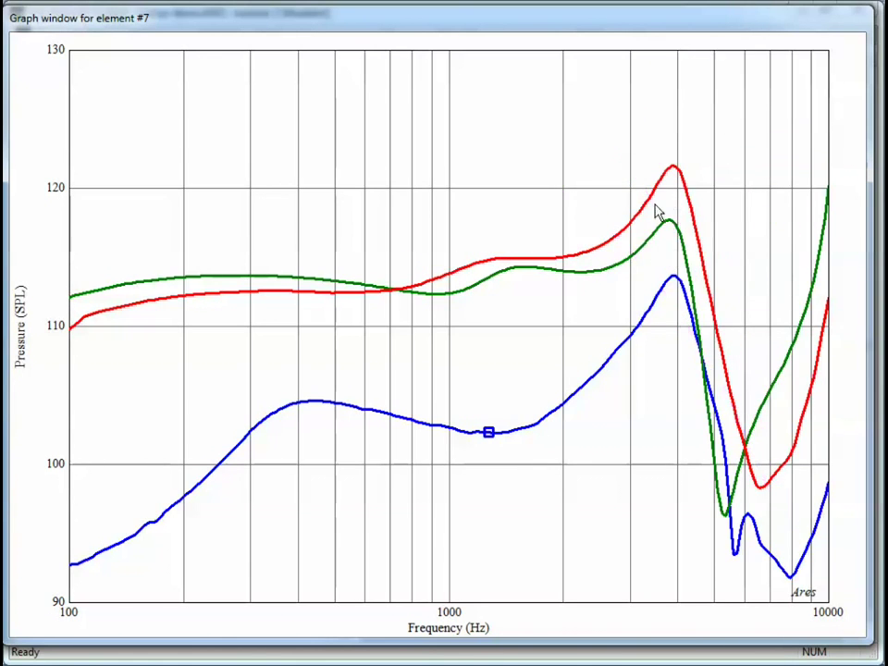
mouse_move(656, 210)
left_mouse_down()
mouse_move(637, 248)
mouse_move(618, 233)
left_mouse_up()
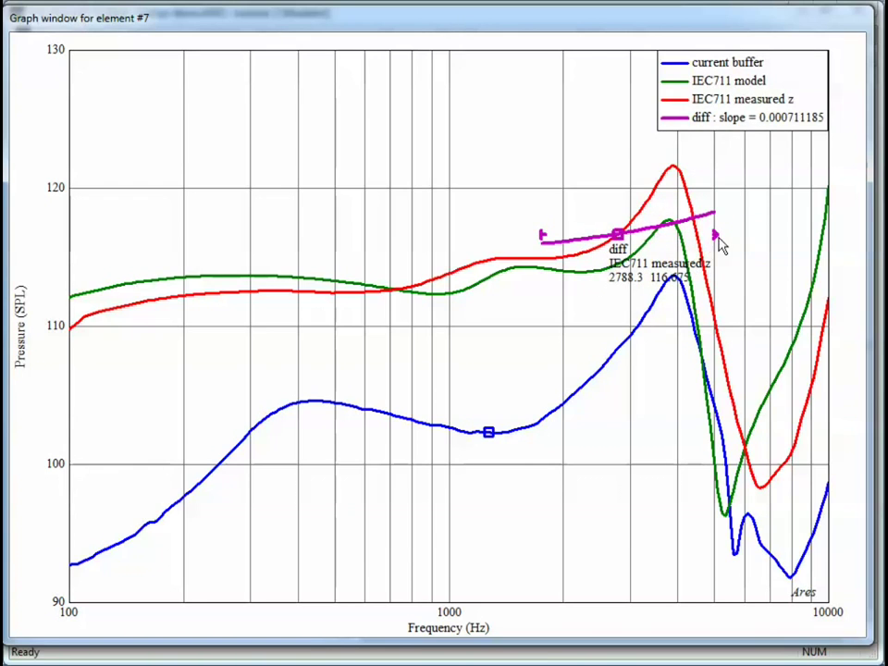
left_click_drag(717, 242, 650, 244)
mouse_move(549, 245)
left_mouse_down()
mouse_move(626, 235)
mouse_move(650, 198)
mouse_move(700, 212)
mouse_move(745, 377)
mouse_move(779, 435)
mouse_move(804, 423)
mouse_move(749, 440)
mouse_move(555, 269)
mouse_move(345, 296)
mouse_move(224, 291)
mouse_move(269, 414)
mouse_move(204, 479)
mouse_move(208, 472)
left_mouse_up()
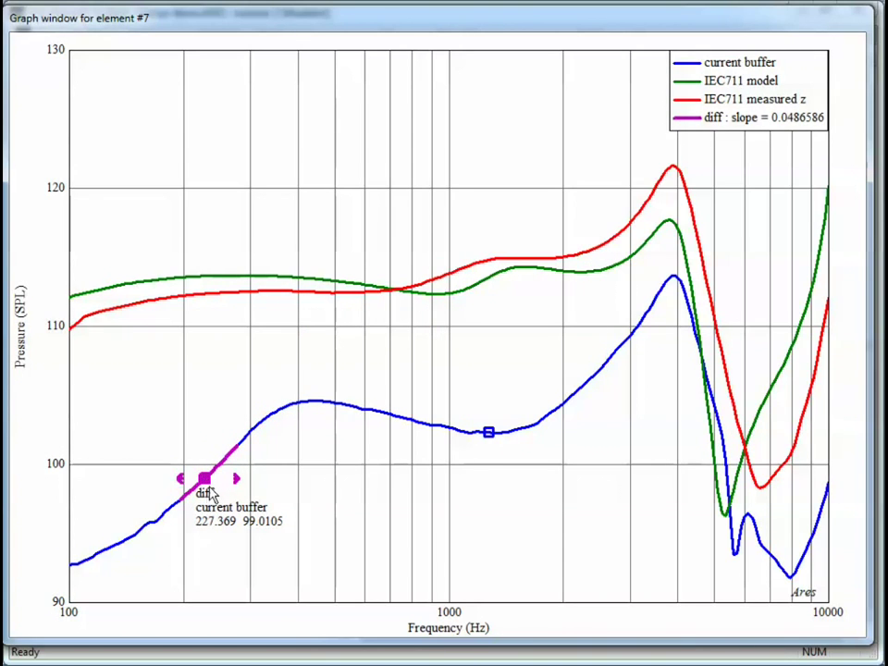
Set the diff cursor's color to auto or color of curve snapped to, and move it to about 280 Hz on current buffer
double_click(205, 480)
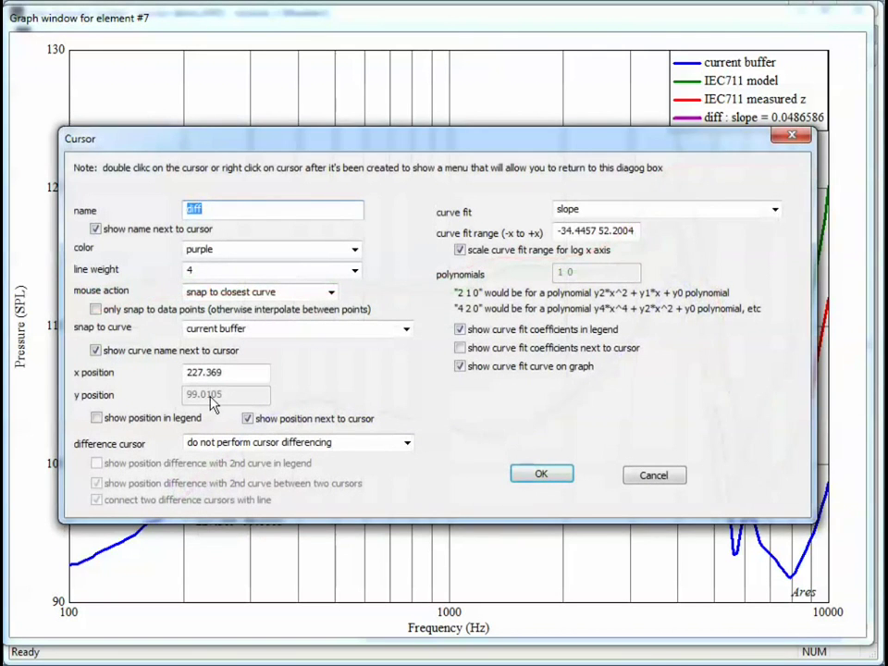
left_click(354, 250)
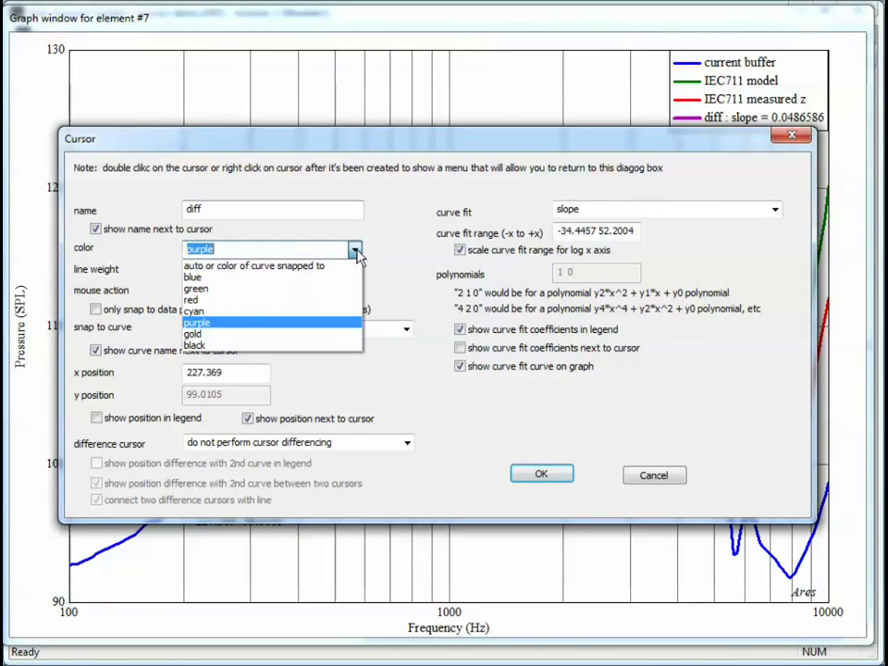
left_click(287, 267)
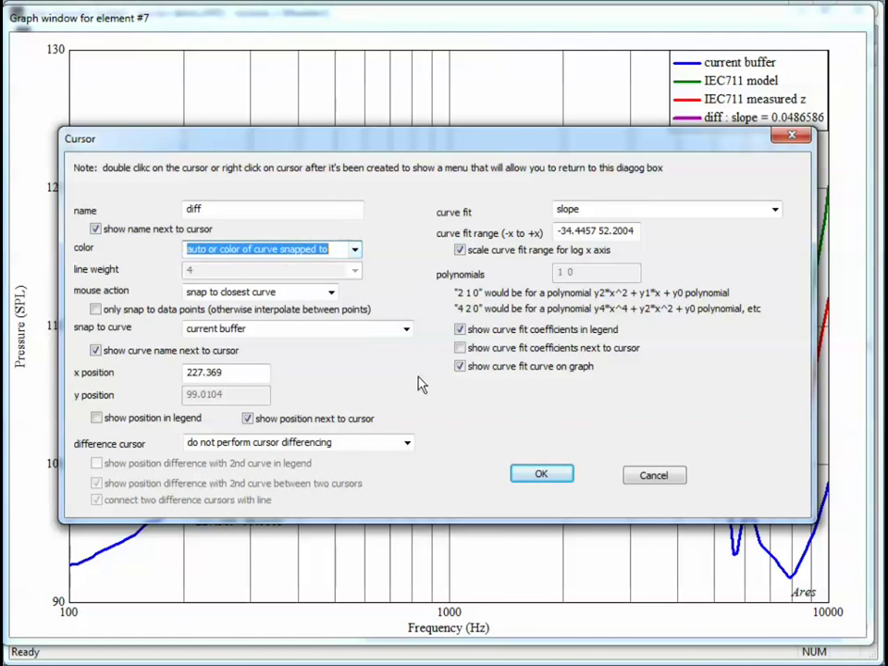
left_click(528, 472)
mouse_move(205, 481)
left_mouse_down()
mouse_move(275, 419)
mouse_move(524, 443)
mouse_move(594, 407)
mouse_move(583, 426)
mouse_move(448, 448)
mouse_move(311, 408)
mouse_move(239, 466)
left_mouse_up()
Set the diff cursor's color back to purple
double_click(244, 452)
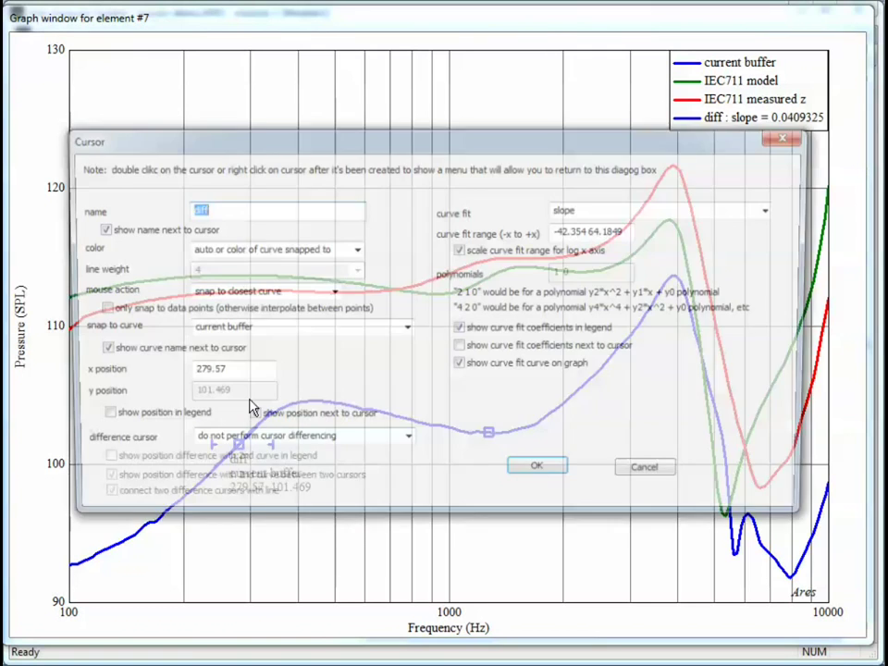
left_click(354, 249)
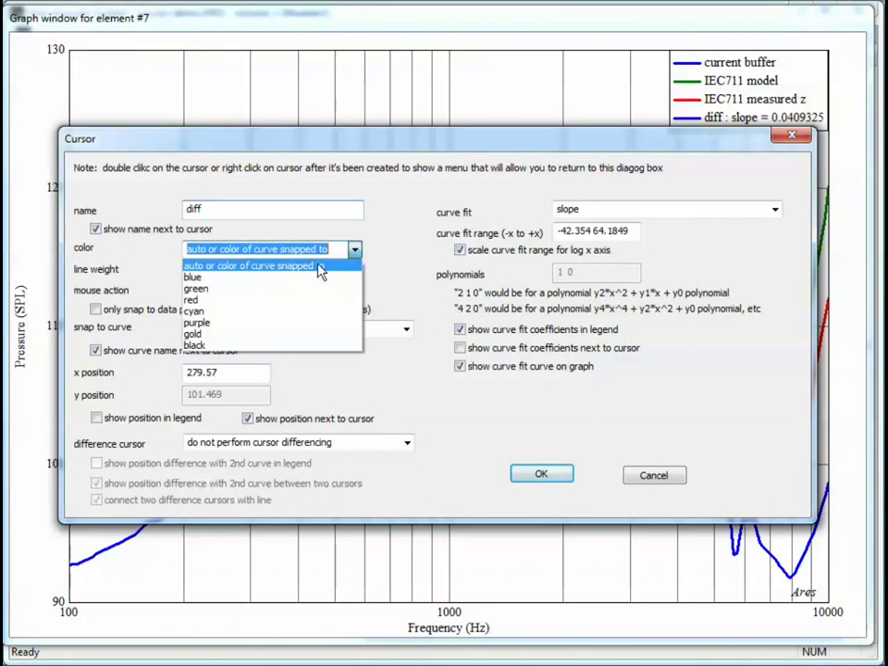
left_click(258, 322)
left_click(540, 473)
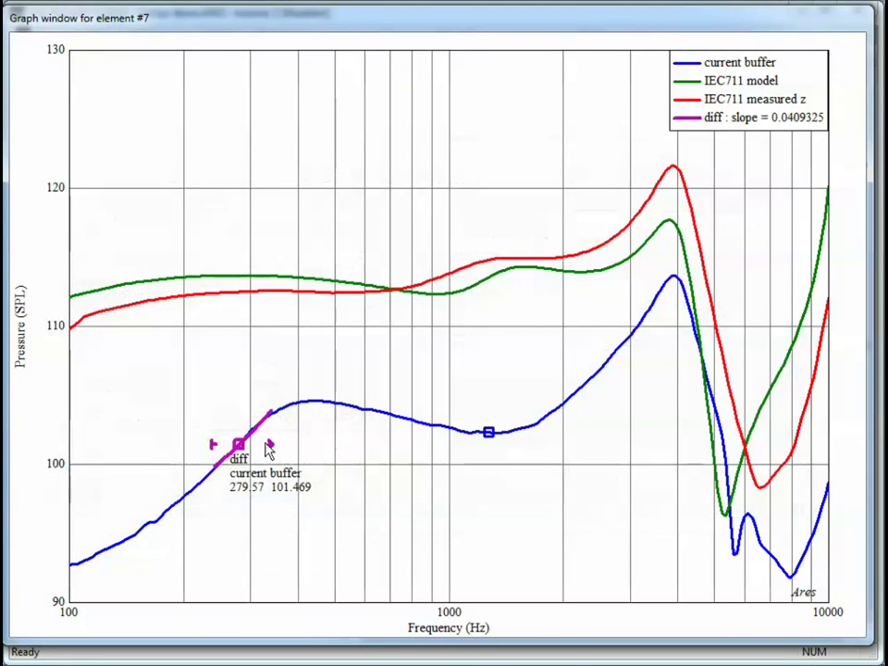
Move the diff cursor to about 512 Hz on current buffer and show its curve fit coefficients next to the cursor instead of in the legend
left_click_drag(238, 448, 356, 407)
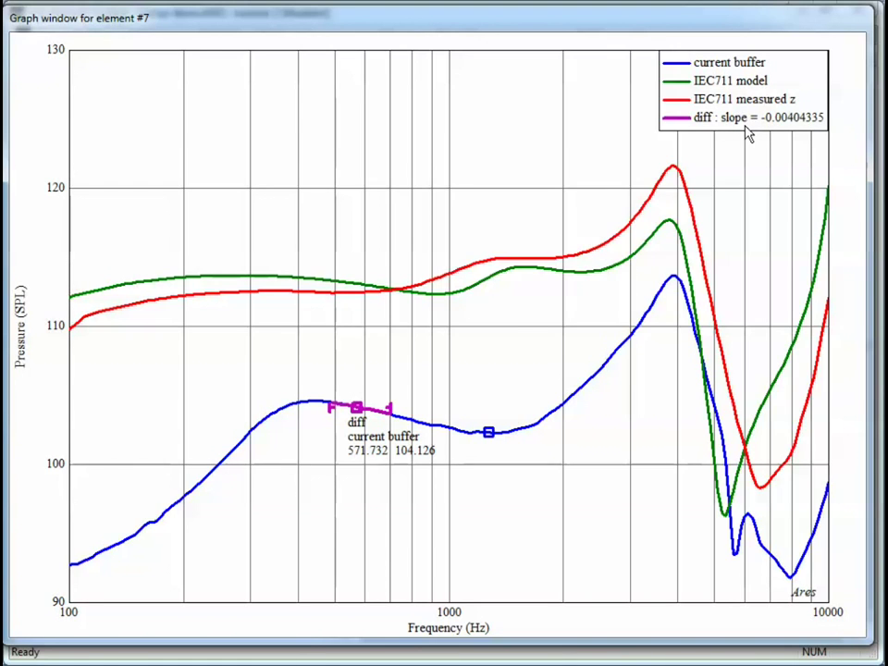
mouse_move(353, 415)
left_mouse_down()
mouse_move(624, 338)
mouse_move(431, 410)
mouse_move(339, 411)
left_mouse_up()
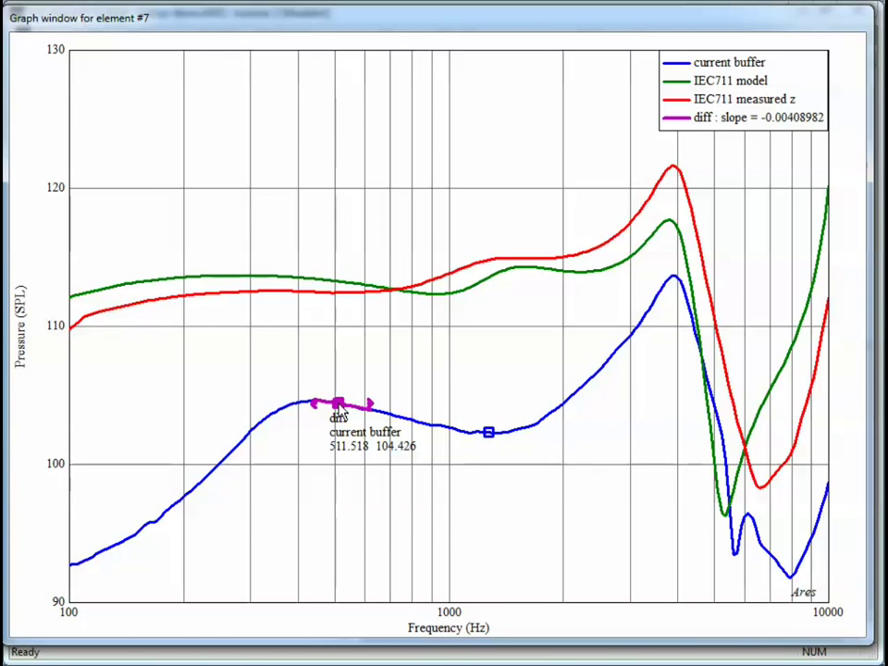
double_click(338, 407)
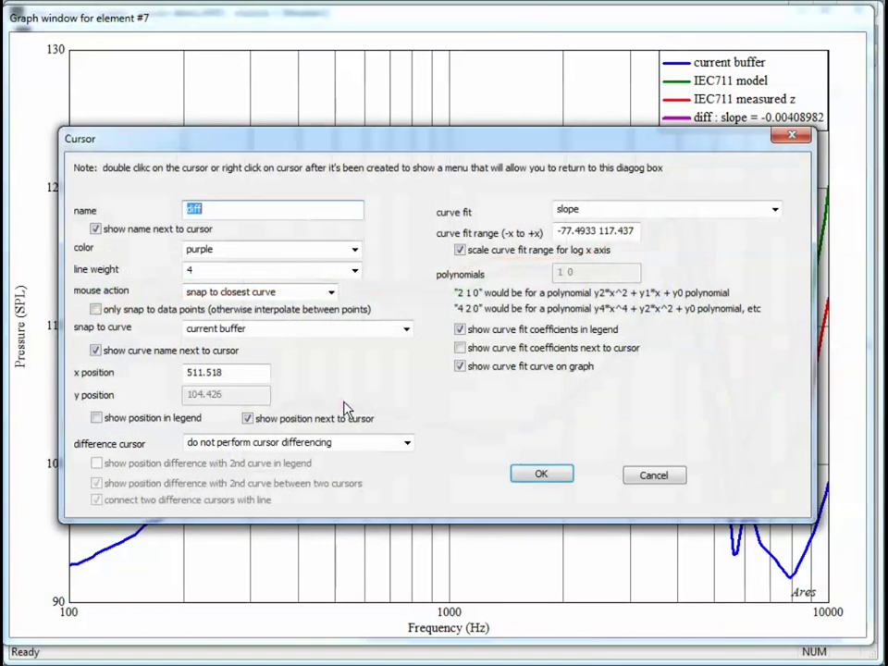
left_click(516, 333)
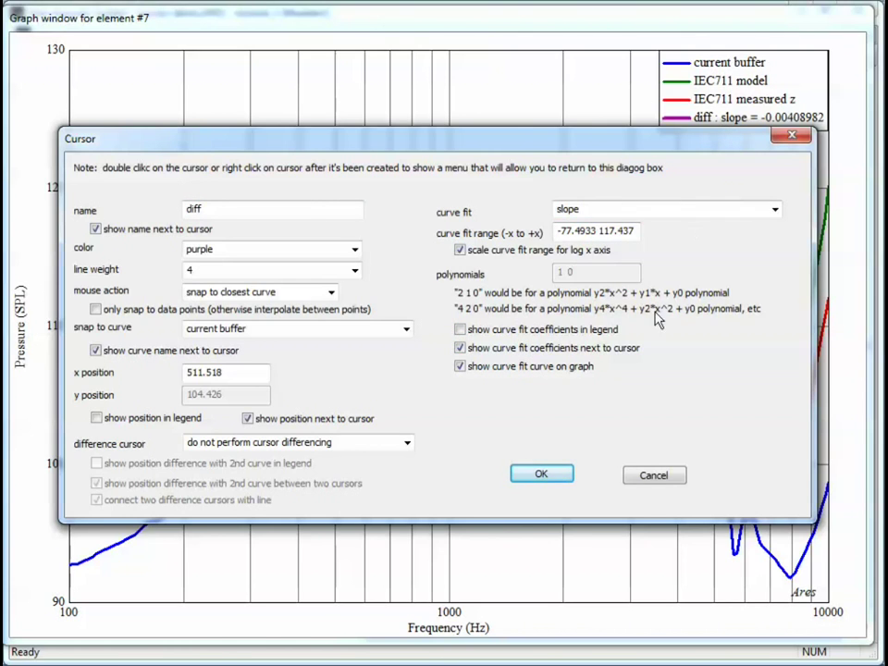
left_click(542, 475)
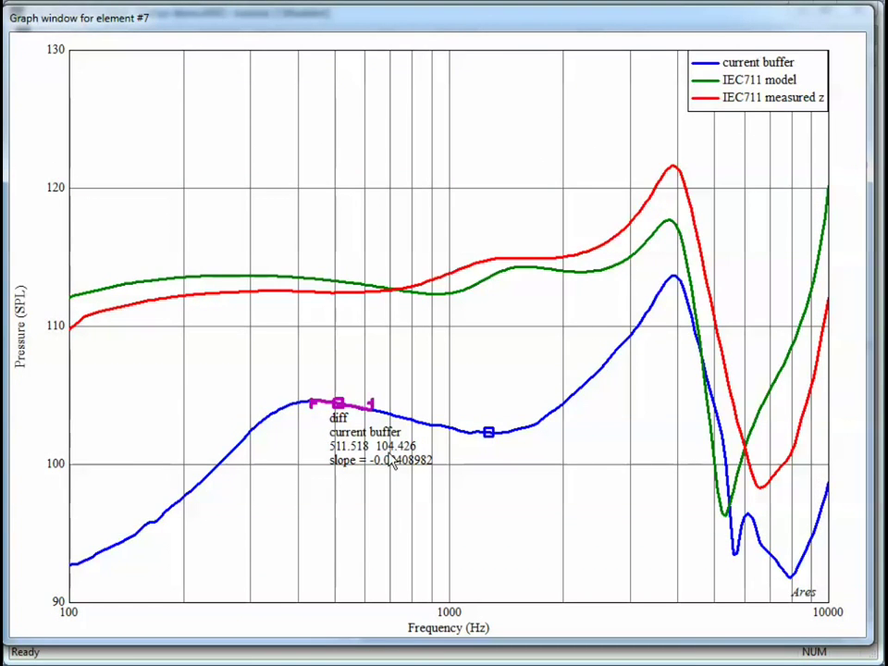
Move the diff cursor to about 293 Hz on current buffer and turn off scaling its curve fit range for the log x axis
left_click_drag(339, 414, 266, 500)
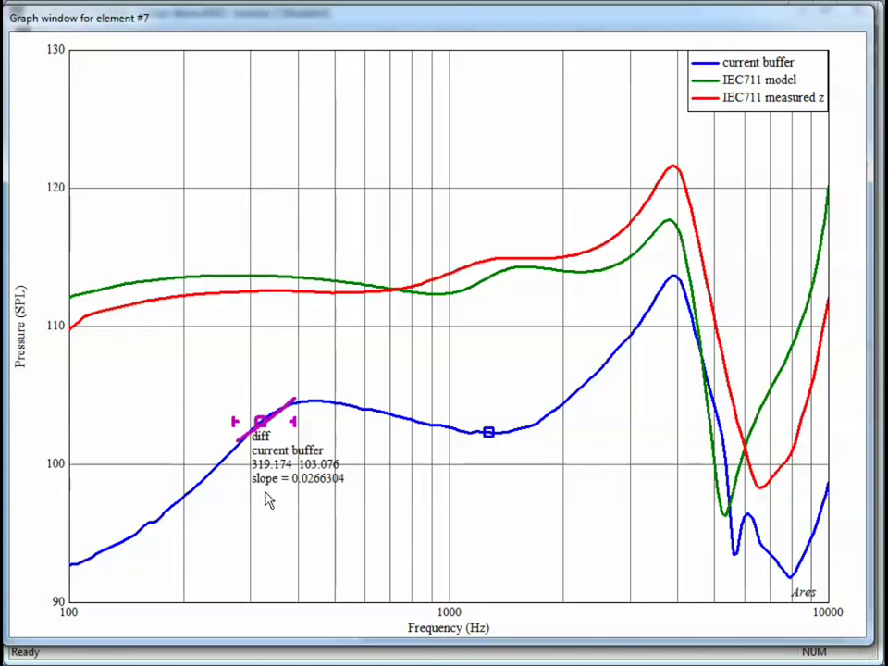
left_click_drag(269, 421, 250, 438)
double_click(250, 439)
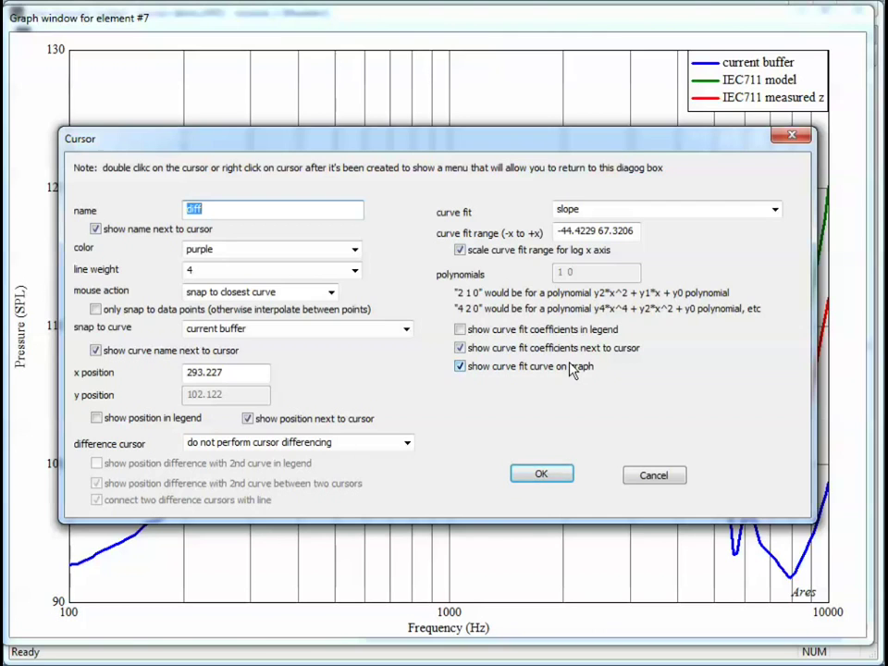
left_click_drag(451, 136, 460, 58)
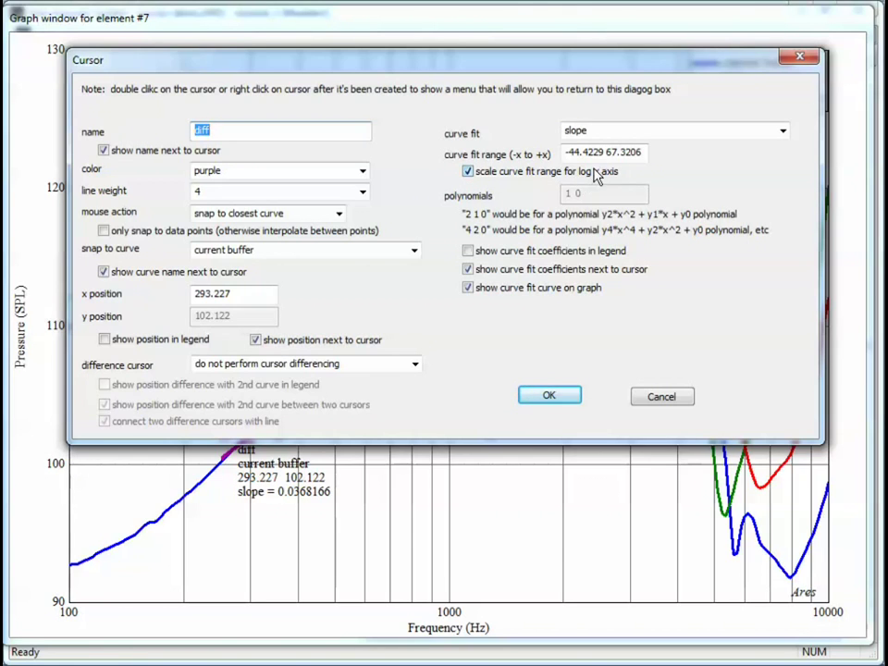
left_click(481, 180)
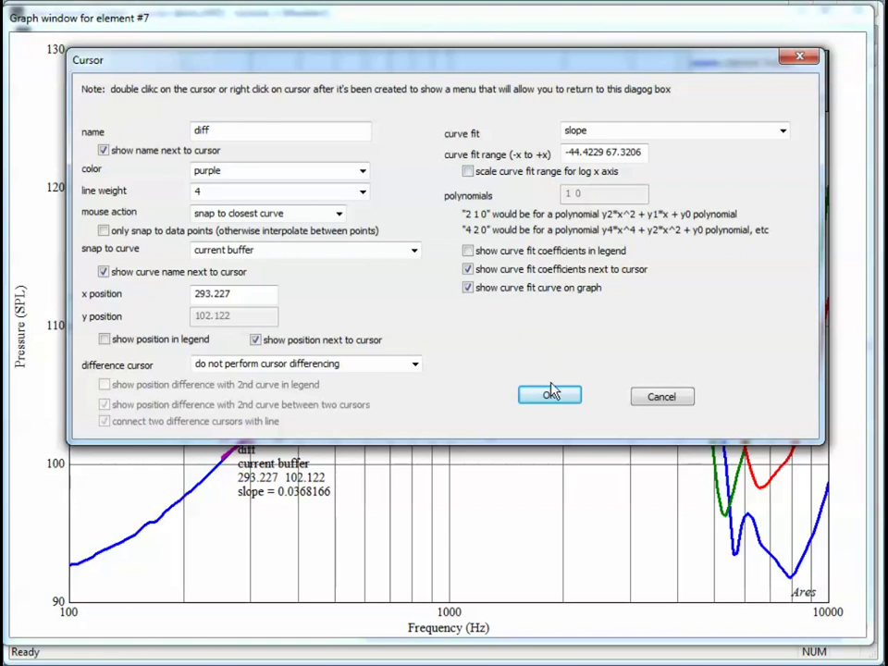
Set the diff cursor's curve fit range to -100 100
left_click_drag(567, 152, 675, 165)
left_click(610, 155)
left_click_drag(571, 152, 623, 162)
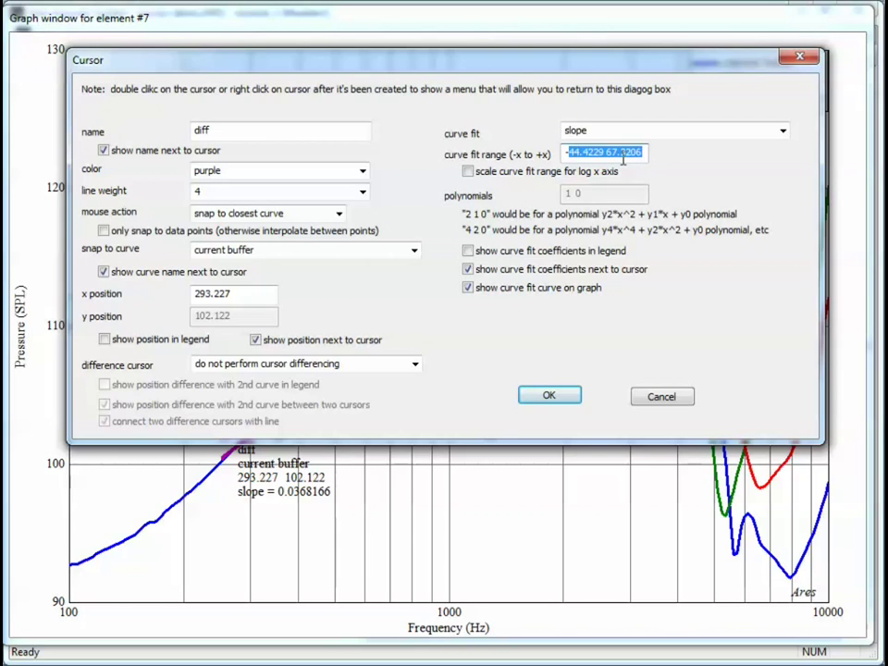
left_click(612, 154)
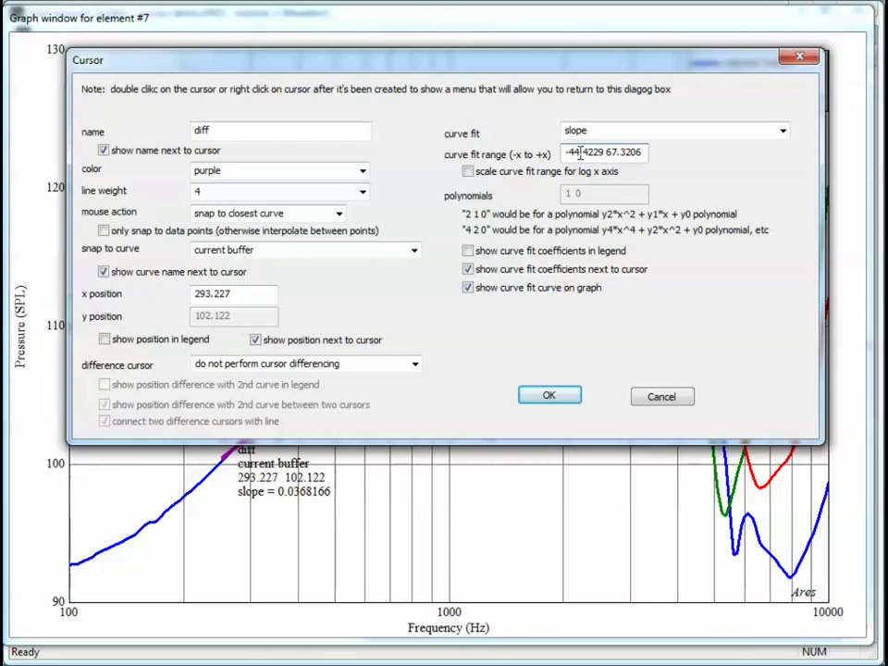
left_click_drag(569, 153, 655, 151)
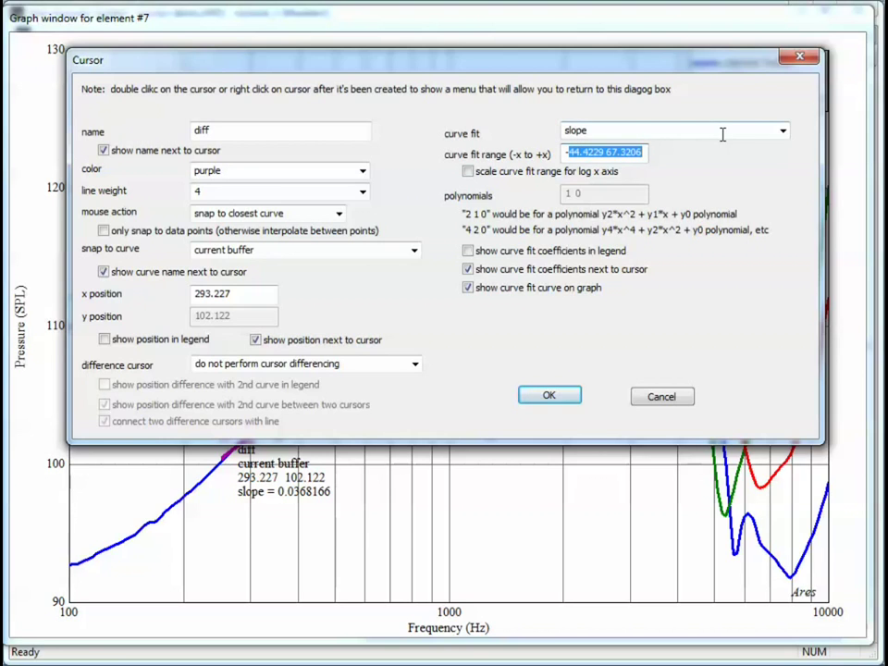
type("100 100")
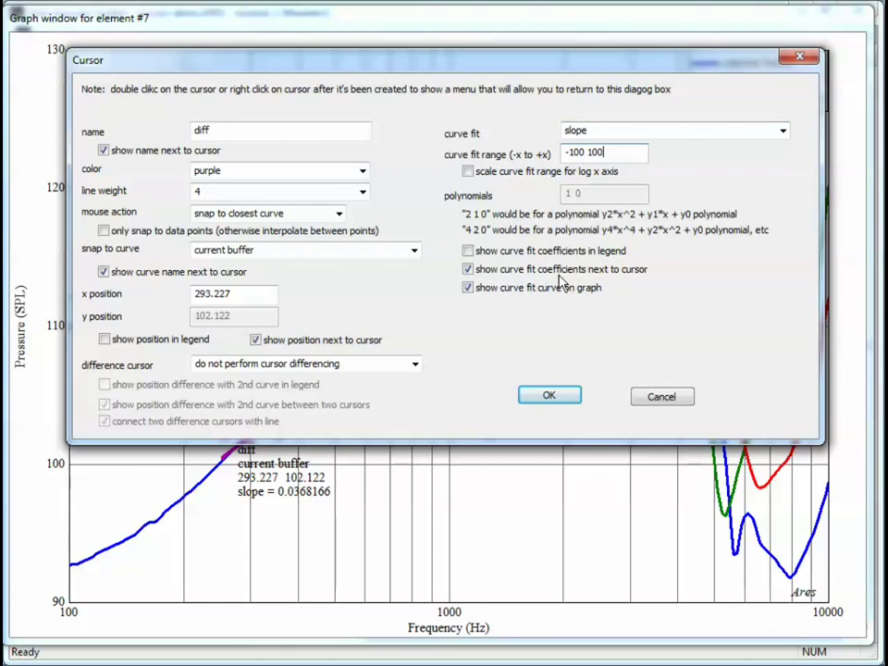
left_click(558, 395)
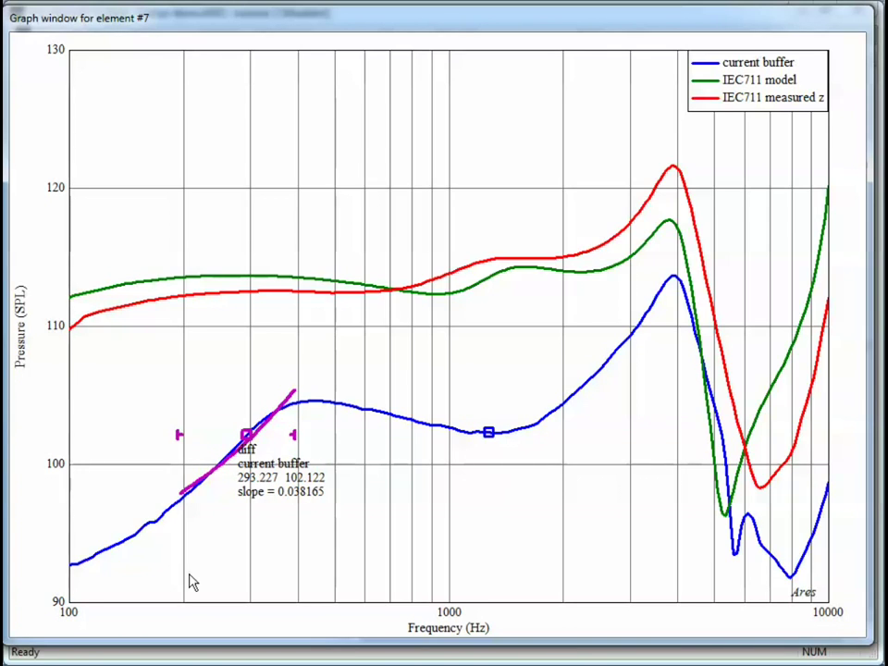
Move the diff cursor to about 8263 Hz on IEC711 measured z, and finish at about 361 Hz on current buffer
mouse_move(246, 435)
left_mouse_down()
mouse_move(384, 431)
mouse_move(466, 450)
mouse_move(559, 427)
mouse_move(627, 363)
mouse_move(696, 351)
mouse_move(782, 485)
mouse_move(785, 523)
mouse_move(769, 511)
mouse_move(801, 441)
left_mouse_up()
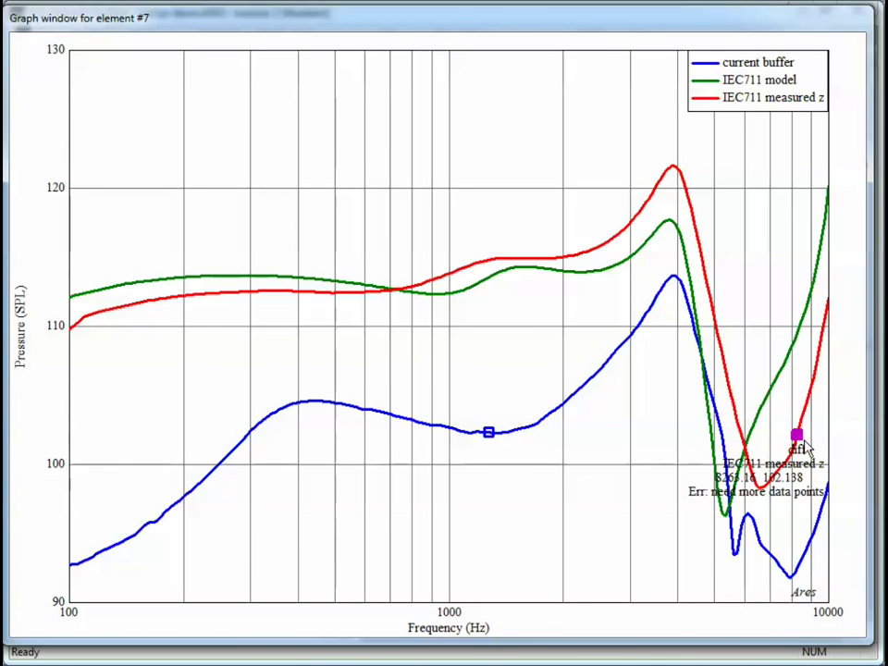
mouse_move(798, 449)
left_mouse_down()
mouse_move(764, 473)
mouse_move(771, 518)
mouse_move(785, 359)
left_mouse_up()
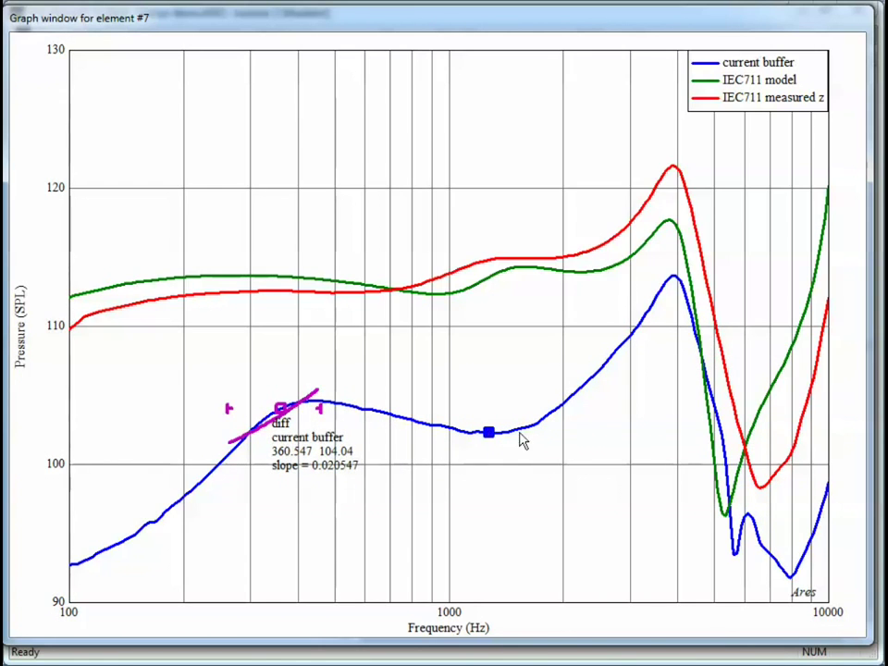
Turn on scaling of the diff cursor's curve fit range for the log x axis
left_click(292, 412)
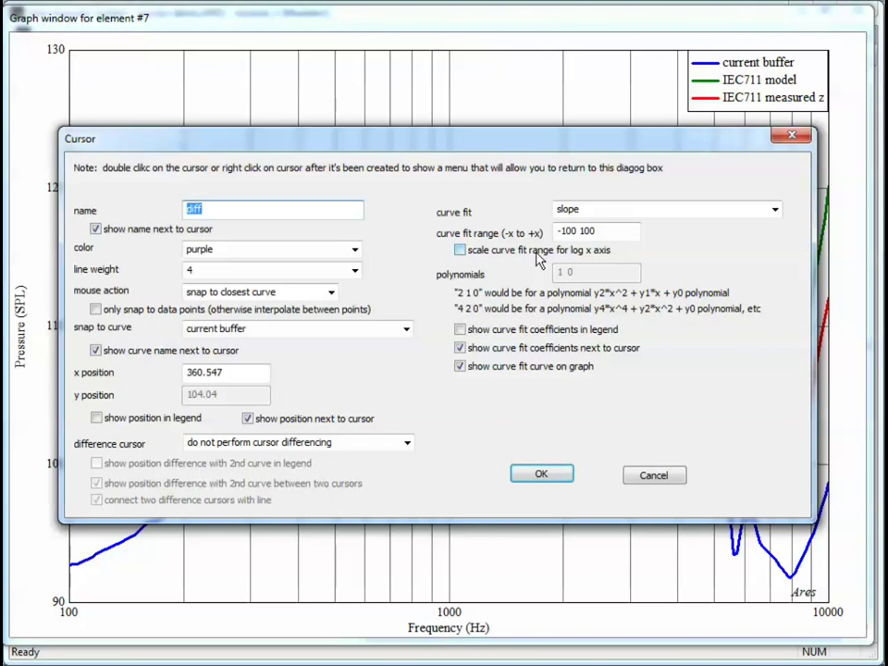
left_click(461, 252)
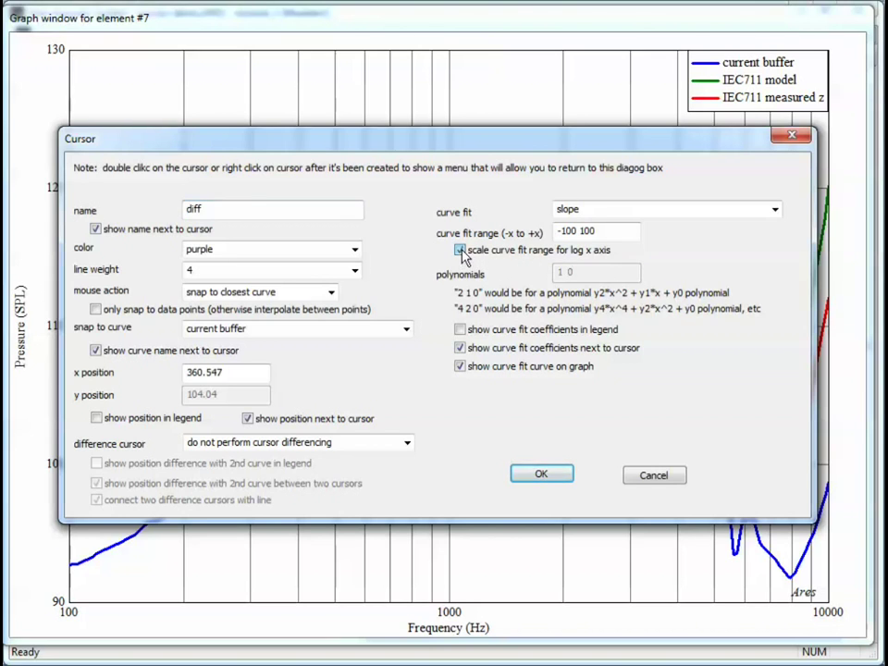
left_click(543, 480)
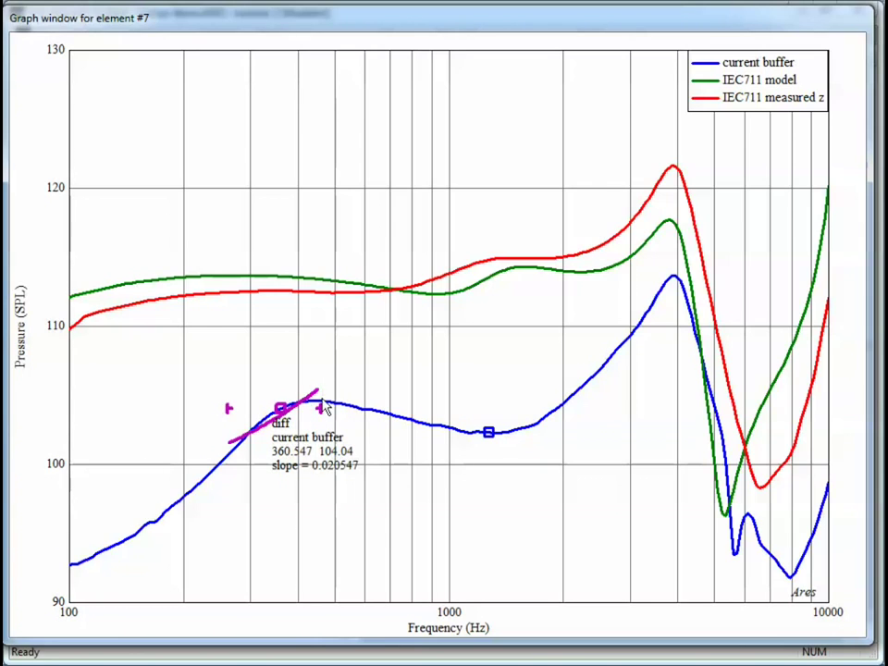
Move the diff cursor to about 8852 Hz and 7632 Hz on IEC711 model, and finish at about 2508 Hz on current buffer
left_click_drag(282, 412, 809, 302)
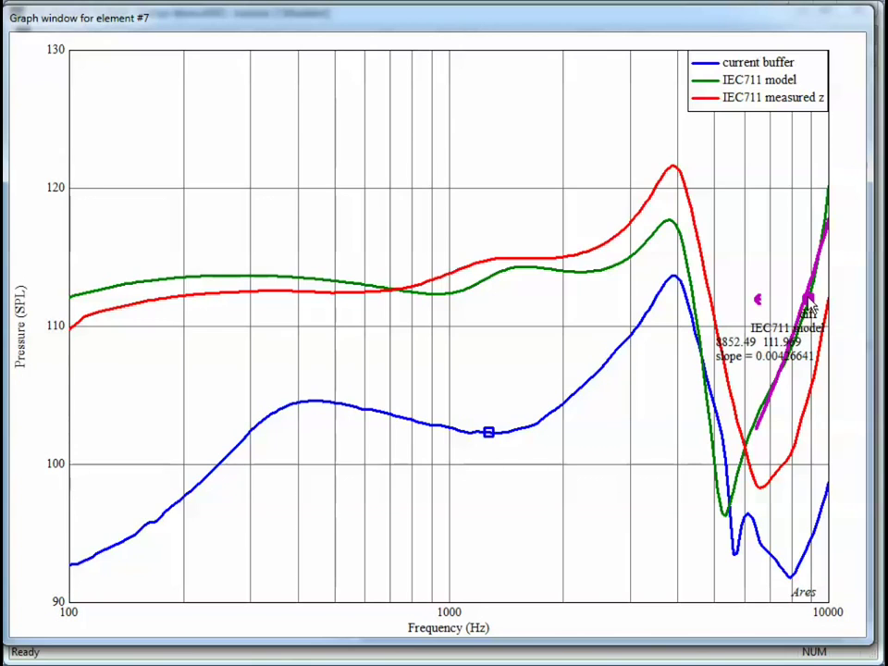
left_click_drag(808, 298, 787, 361)
left_click(787, 360)
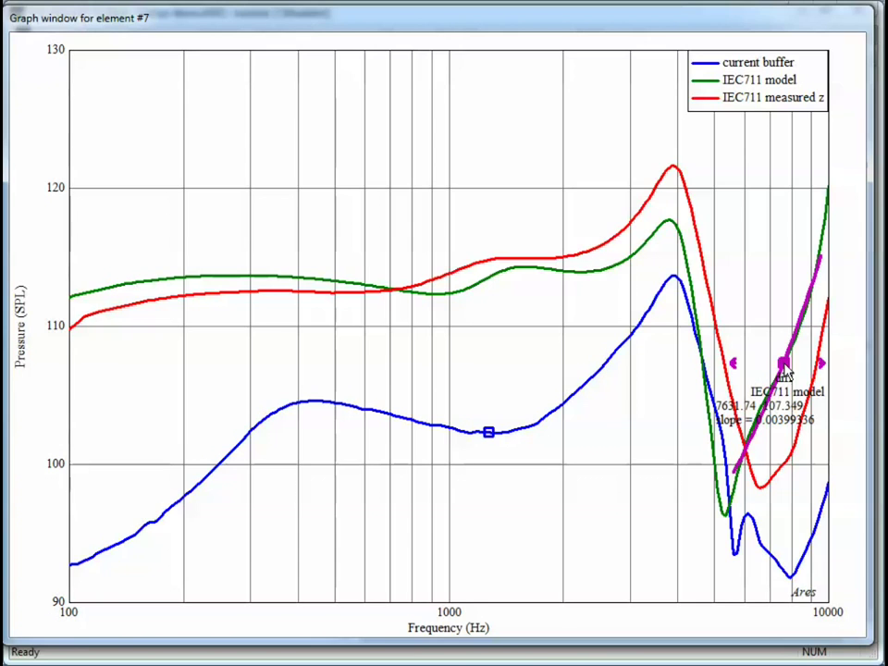
left_click_drag(786, 374, 652, 378)
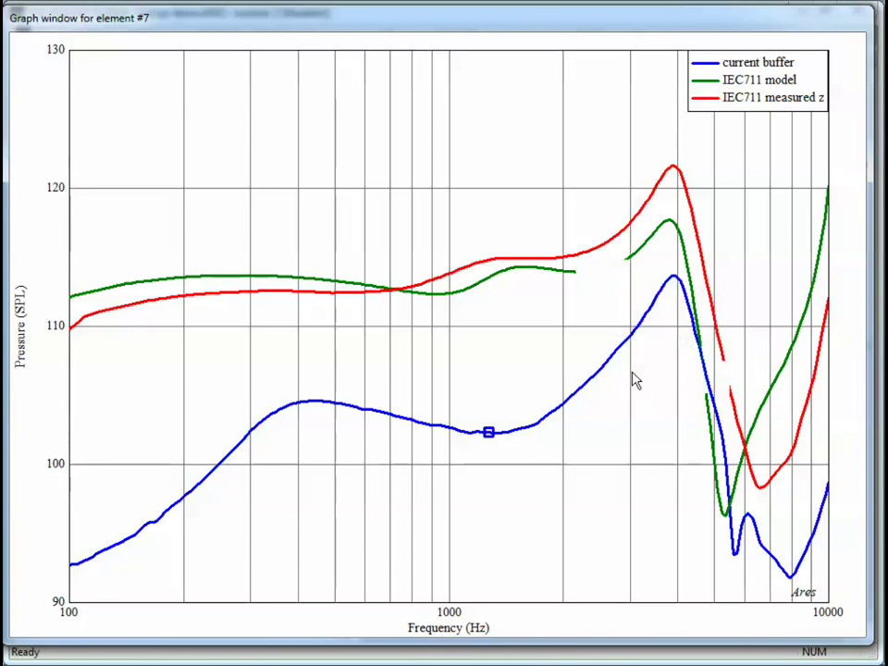
left_click(601, 399)
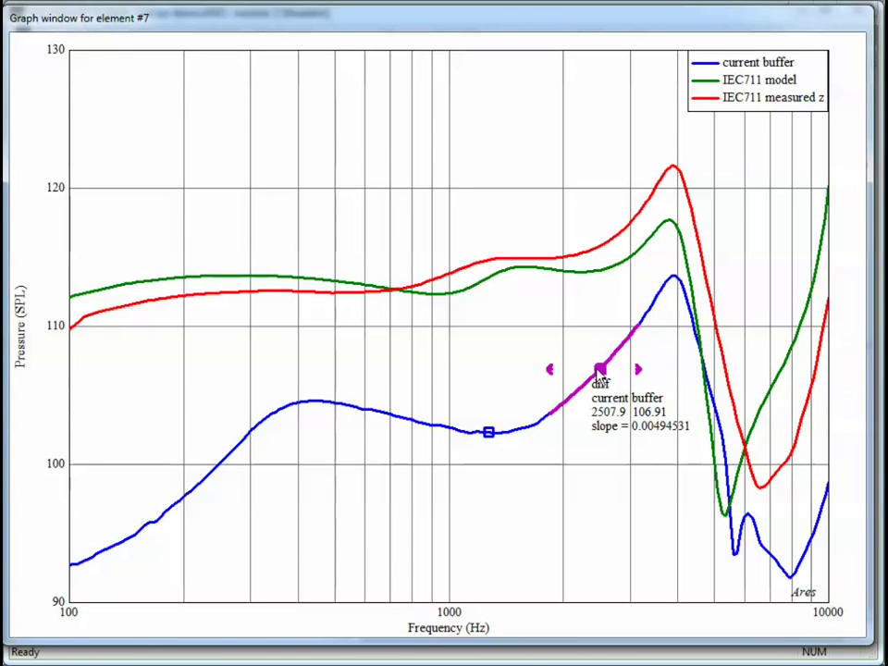
Check the diff cursor's scaled curve fit range at about 8005 Hz on IEC711 model, and move it to about 613 Hz on current buffer
left_click_drag(600, 375, 791, 312)
double_click(788, 351)
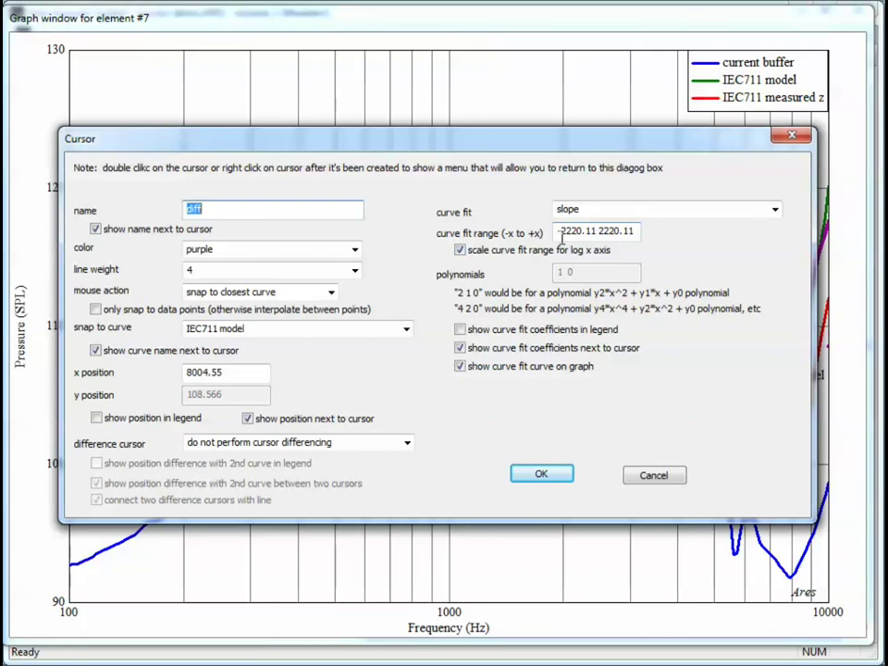
left_click_drag(620, 233, 664, 236)
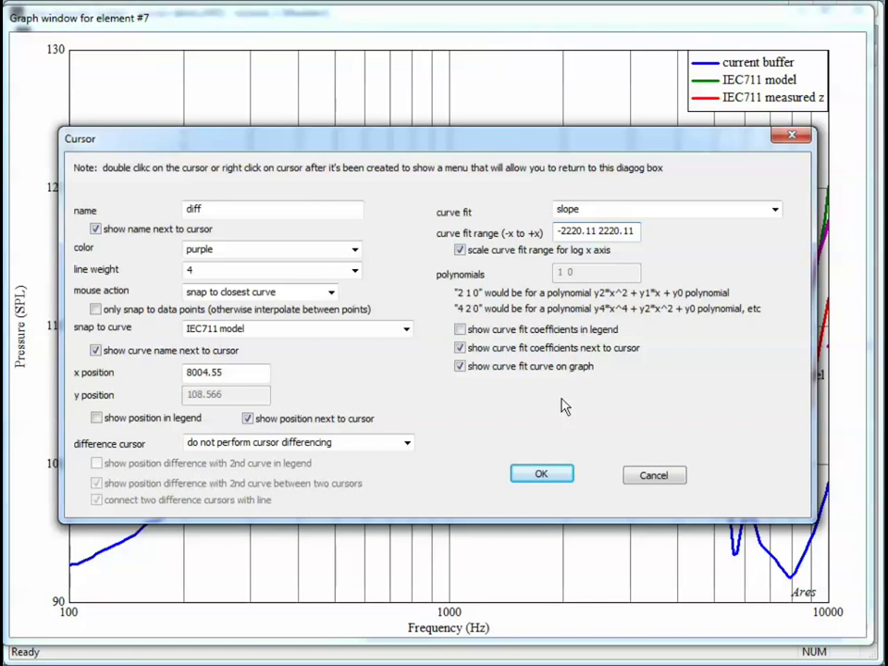
left_click(546, 474)
mouse_move(786, 351)
left_mouse_down()
mouse_move(768, 375)
mouse_move(489, 418)
mouse_move(353, 421)
mouse_move(245, 476)
mouse_move(228, 495)
left_mouse_up()
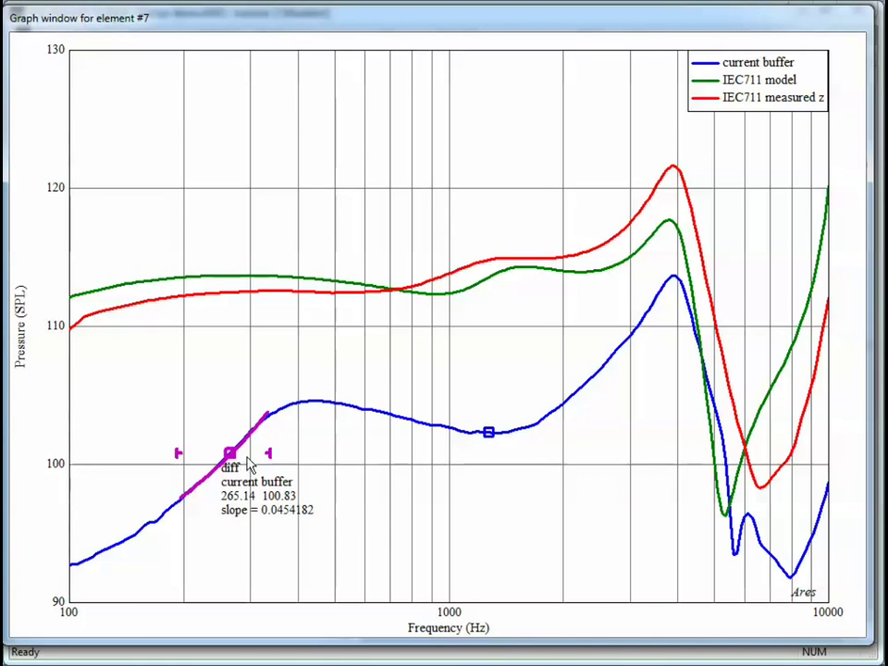
mouse_move(231, 460)
left_mouse_down()
mouse_move(361, 435)
mouse_move(404, 448)
mouse_move(355, 421)
mouse_move(370, 420)
left_mouse_up()
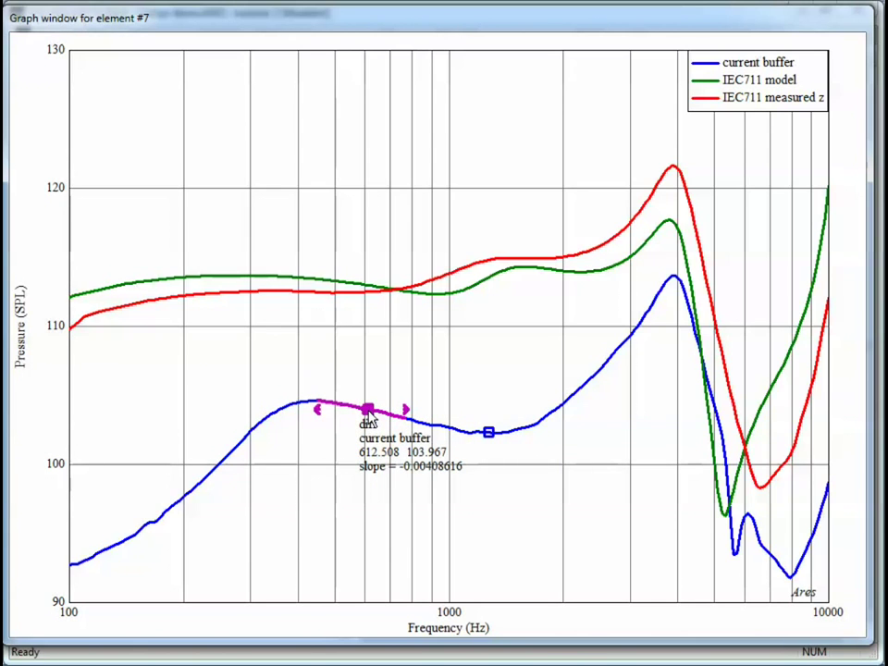
Set the diff cursor's curve fit to slope dB/decade and move the cursor to about 244 Hz on current buffer
double_click(370, 421)
left_click(775, 212)
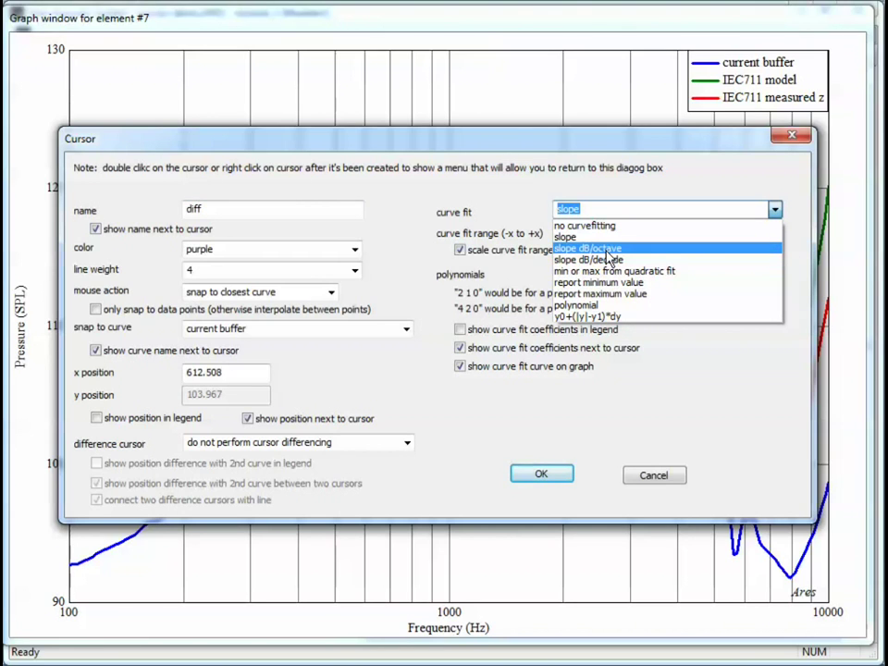
left_click(680, 137)
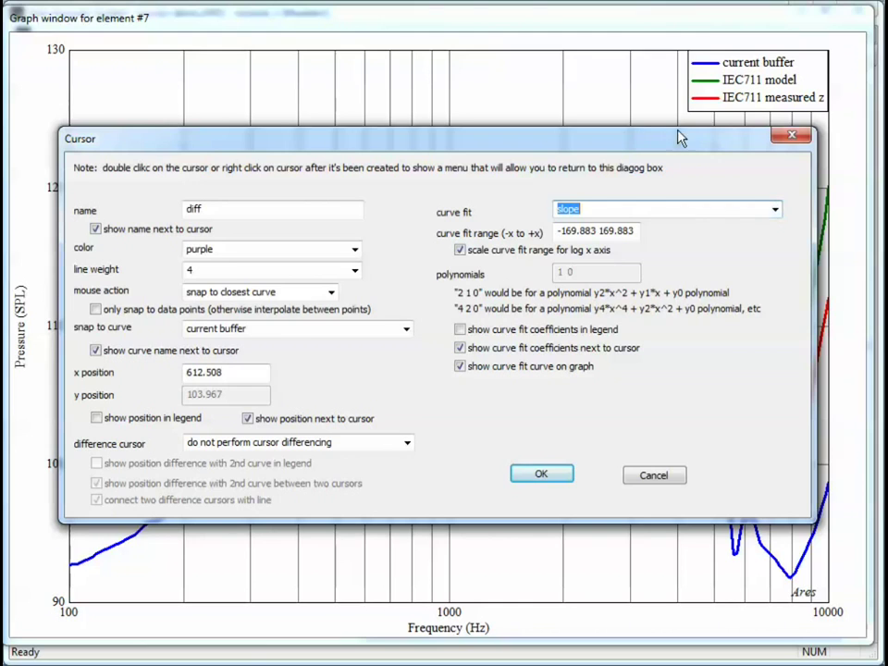
left_click_drag(677, 141, 741, 135)
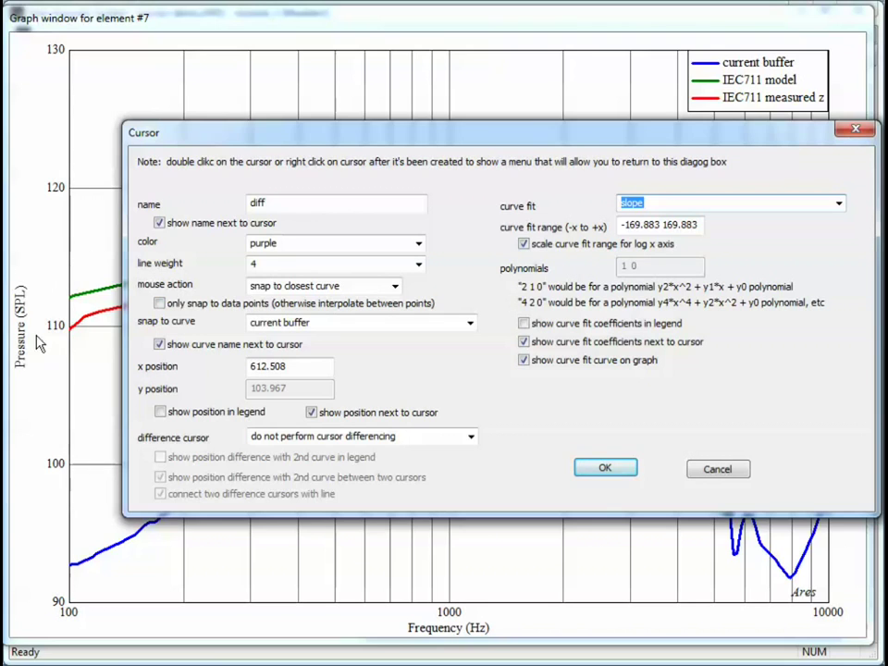
left_click(838, 204)
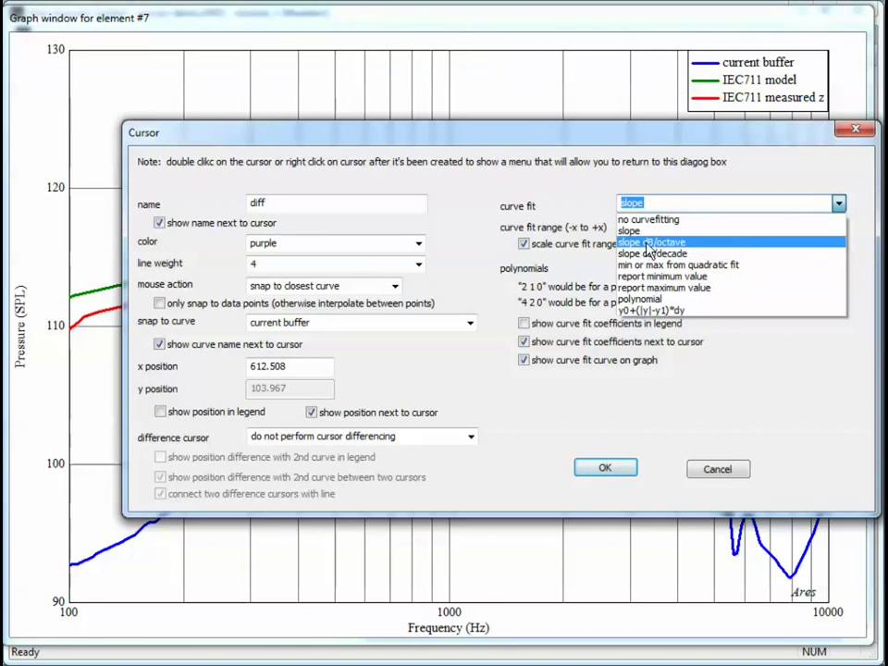
left_click(698, 255)
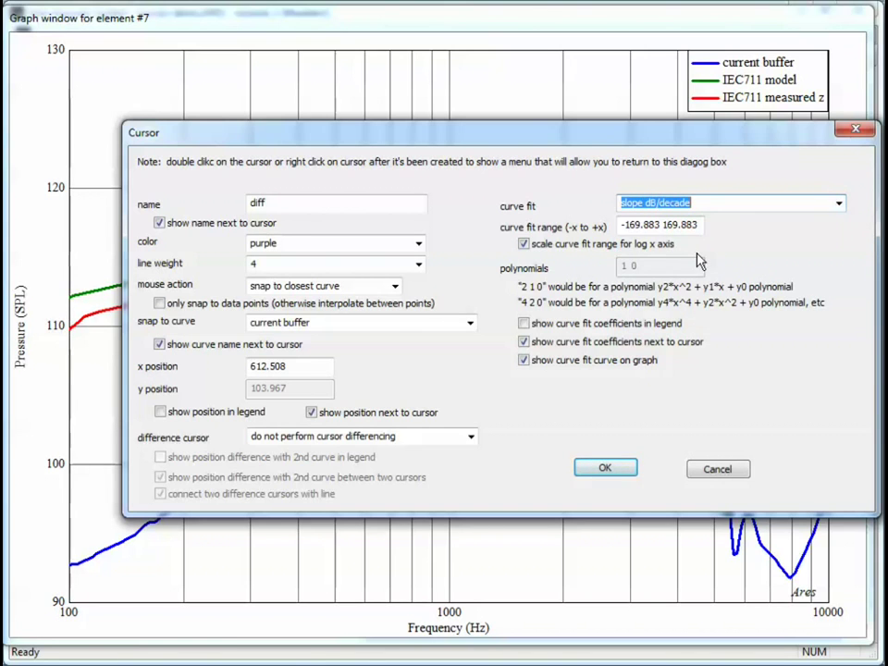
left_click(607, 479)
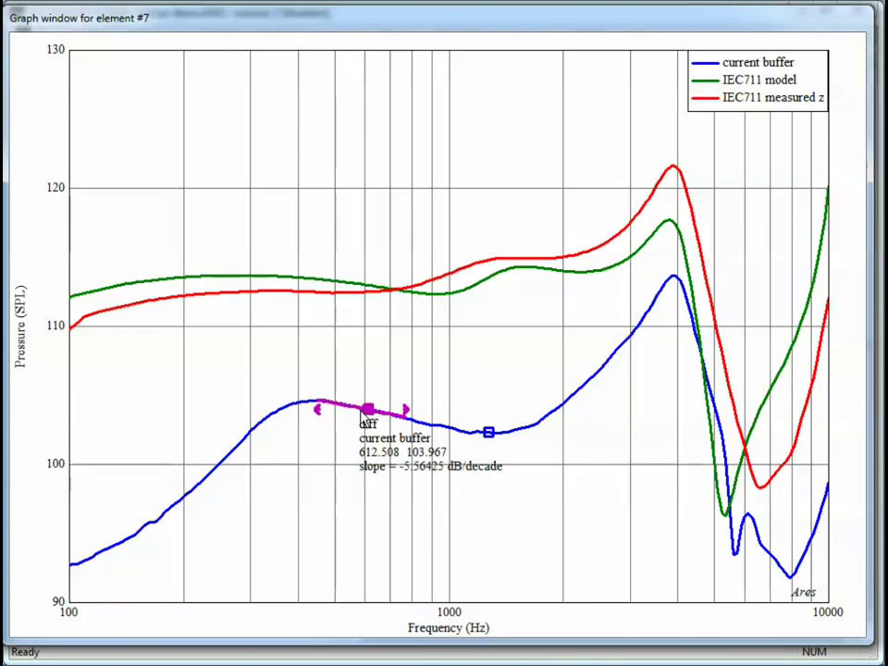
left_click_drag(368, 414, 207, 491)
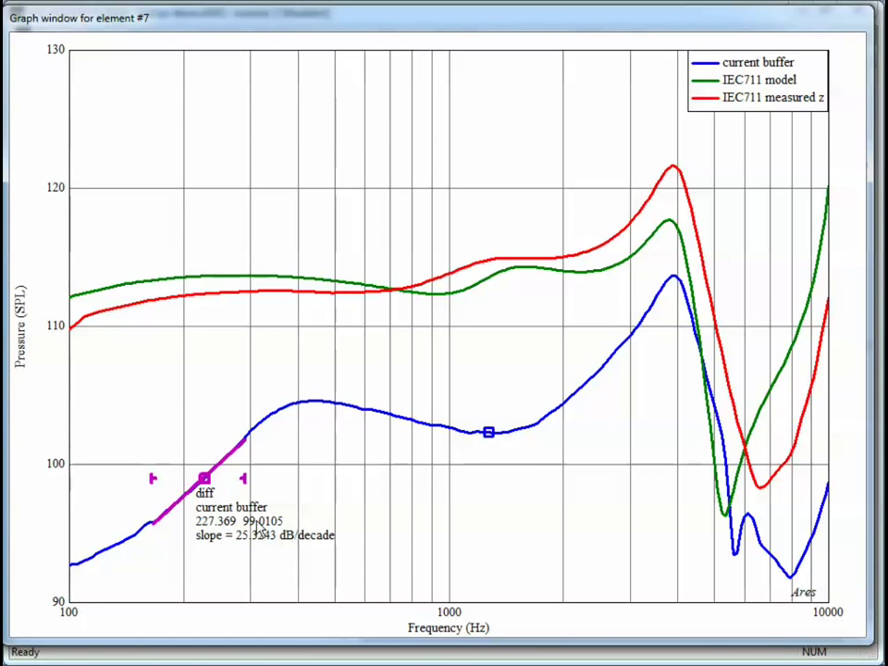
mouse_move(211, 478)
left_mouse_down()
mouse_move(190, 489)
mouse_move(217, 468)
left_mouse_up()
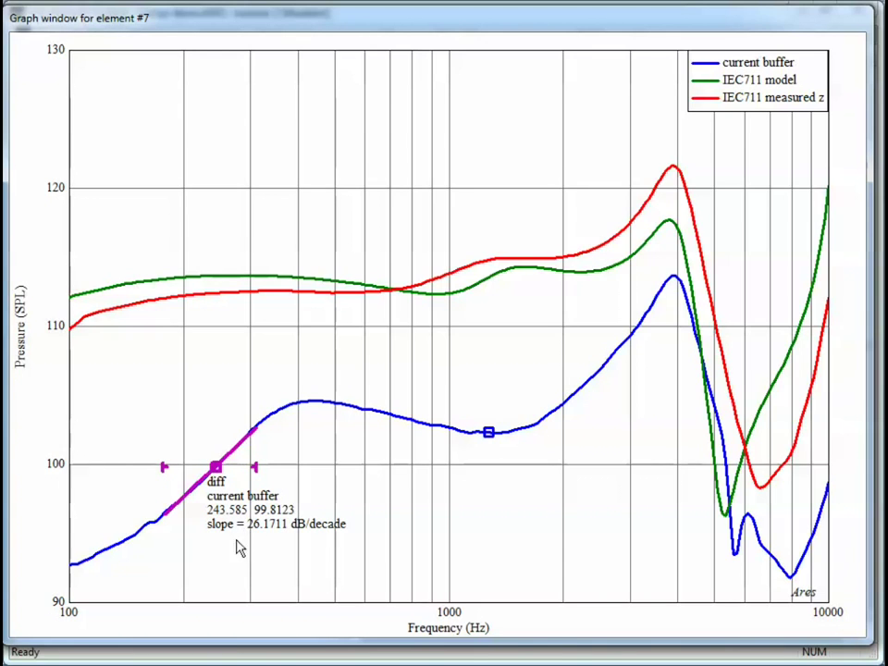
Reconnect graph element #7 to the output node of element #16 and bring its graph to the top
left_click(228, 653)
left_click(656, 254)
key("Delete")
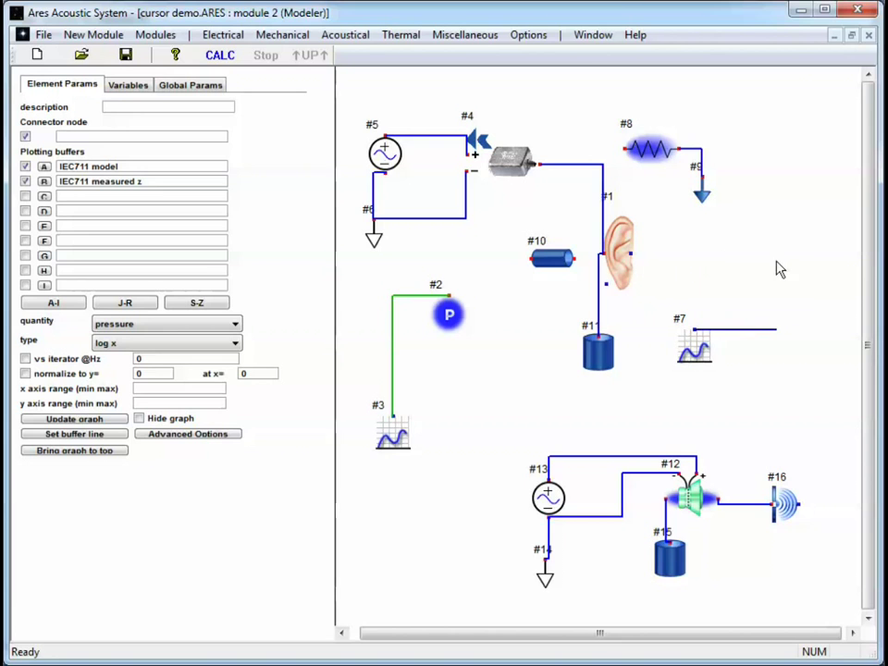
left_click(793, 503)
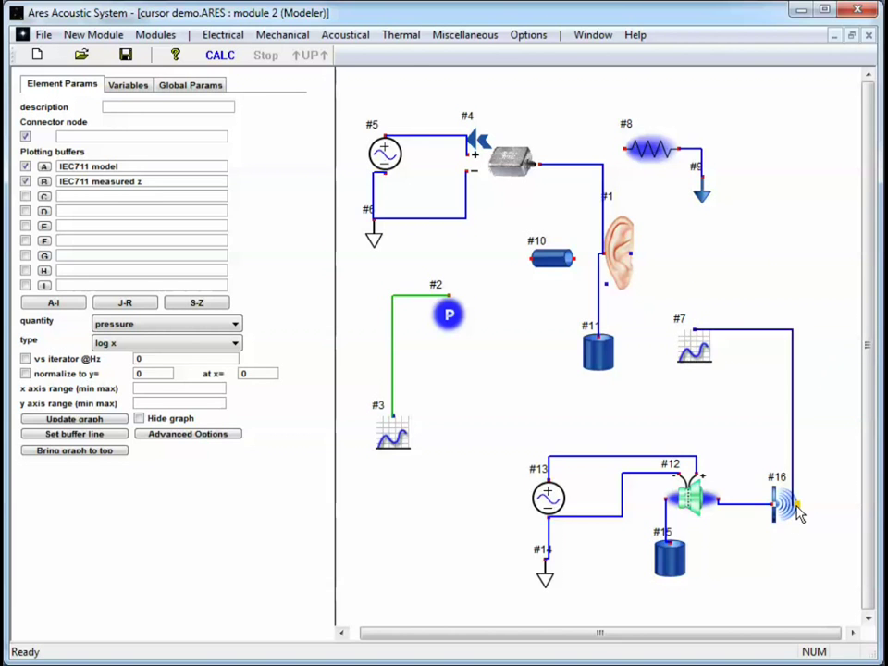
left_click(118, 452)
Move the unnamed blue cursor to about 2500 Hz and the diff cursor to about 177 Hz on current buffer
mouse_move(214, 330)
left_mouse_down()
mouse_move(231, 337)
mouse_move(334, 308)
mouse_move(259, 344)
left_mouse_up()
mouse_move(485, 310)
left_mouse_down()
mouse_move(560, 260)
mouse_move(600, 254)
left_mouse_up()
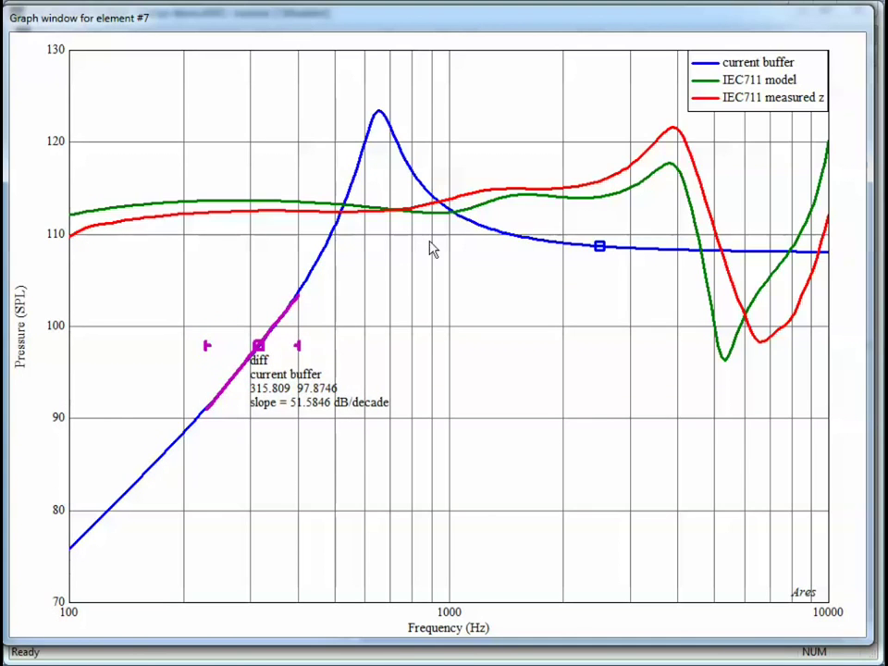
mouse_move(259, 357)
left_mouse_down()
mouse_move(198, 420)
mouse_move(287, 311)
mouse_move(194, 489)
mouse_move(167, 512)
mouse_move(241, 436)
mouse_move(206, 418)
mouse_move(171, 484)
left_mouse_up()
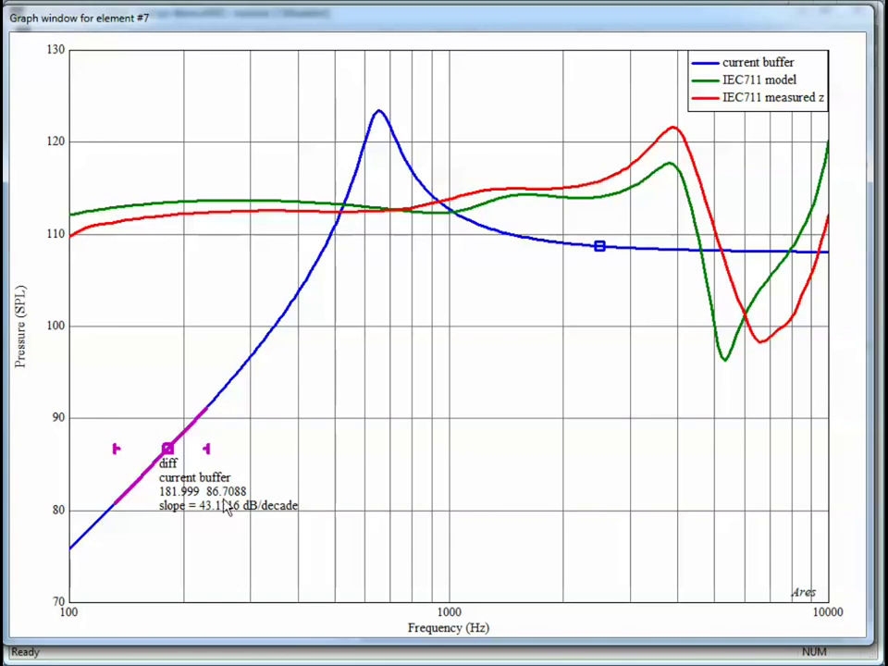
mouse_move(168, 446)
left_mouse_down()
mouse_move(158, 469)
mouse_move(170, 464)
left_mouse_up()
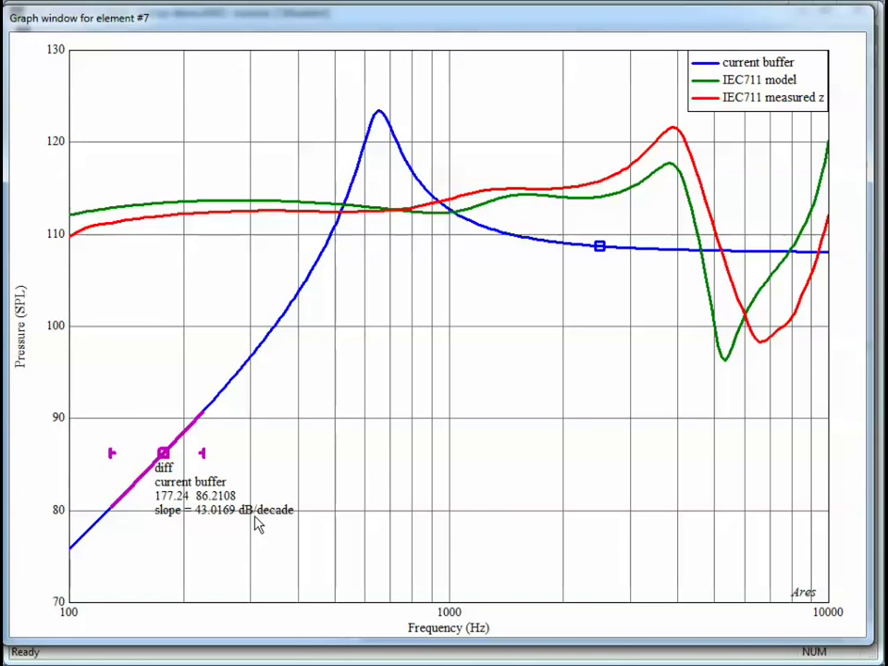
Change the diff cursor's curve fit to slope dB/octave
double_click(164, 455)
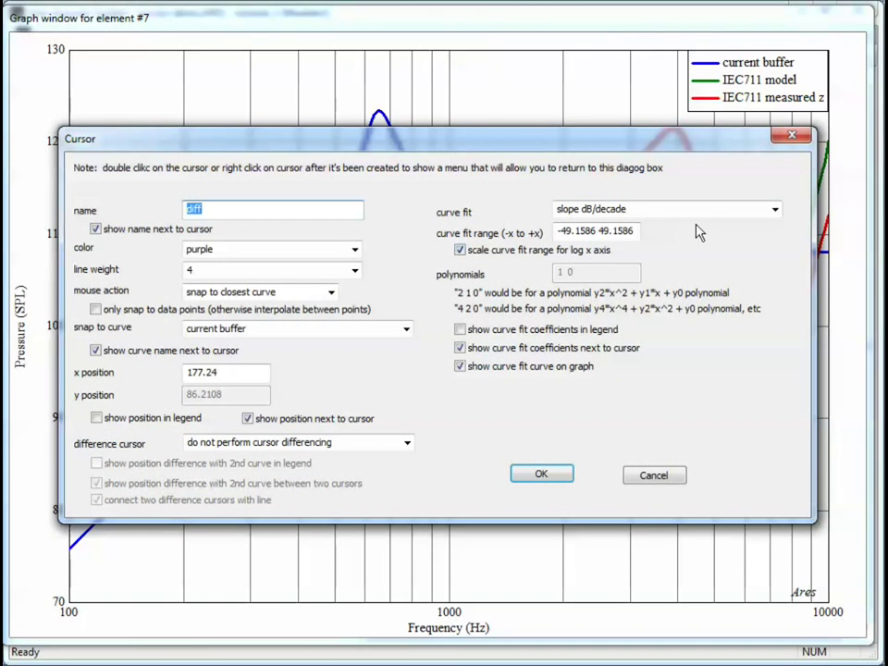
left_click(776, 211)
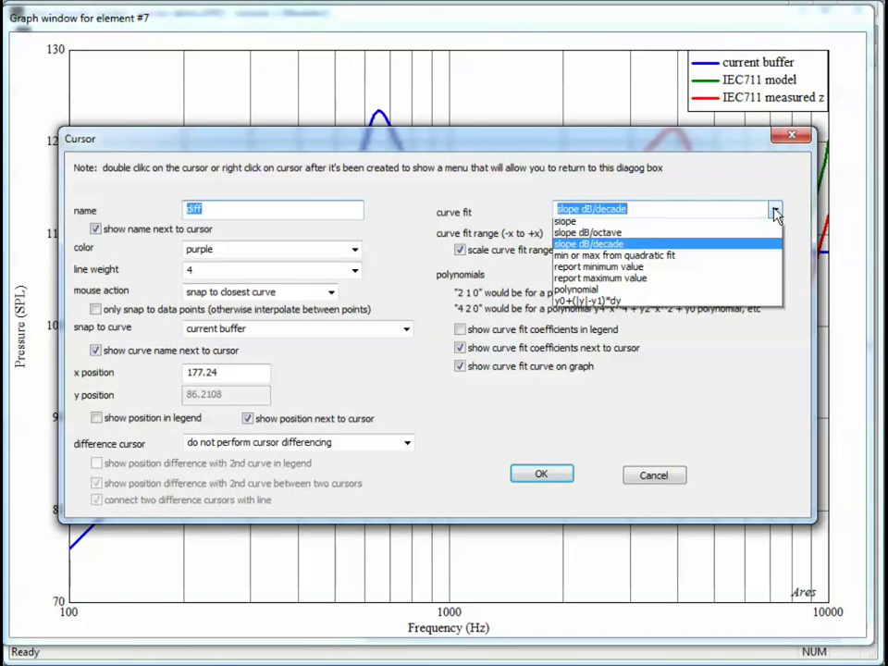
left_click(707, 250)
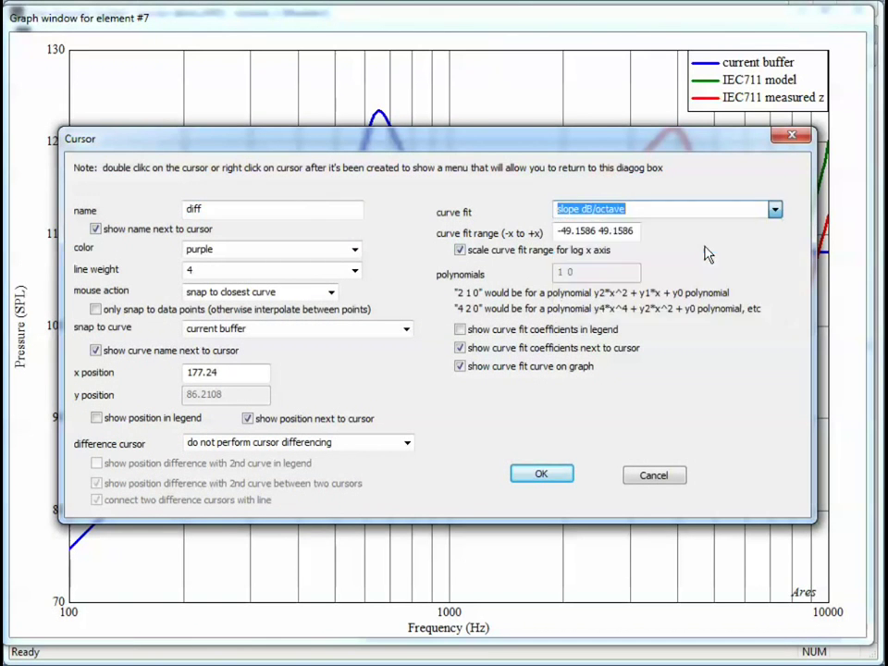
left_click(541, 473)
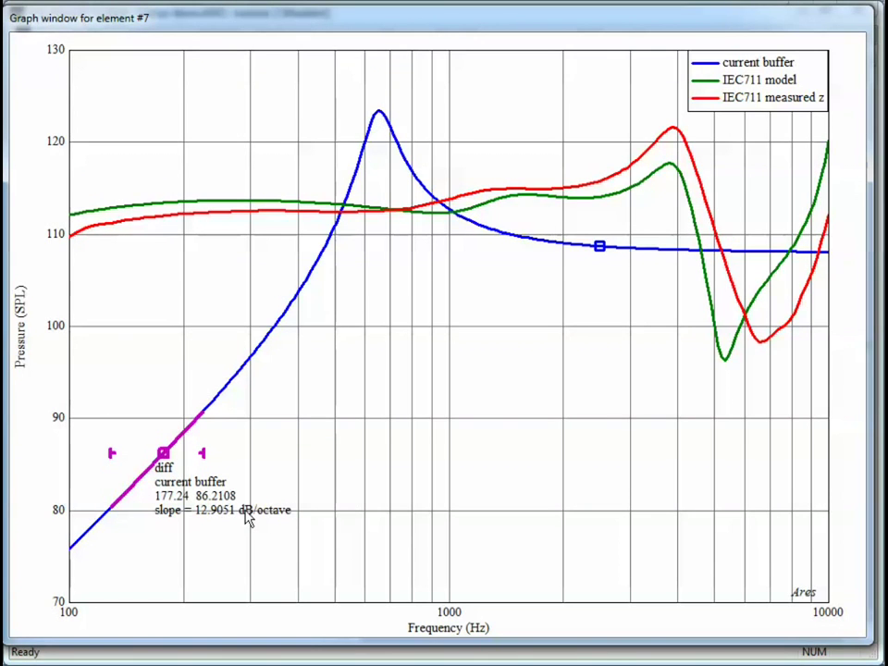
Narrow the diff cursor's curve fit range on both sides and move the cursor to about 233 Hz on current buffer
left_click_drag(202, 455, 192, 455)
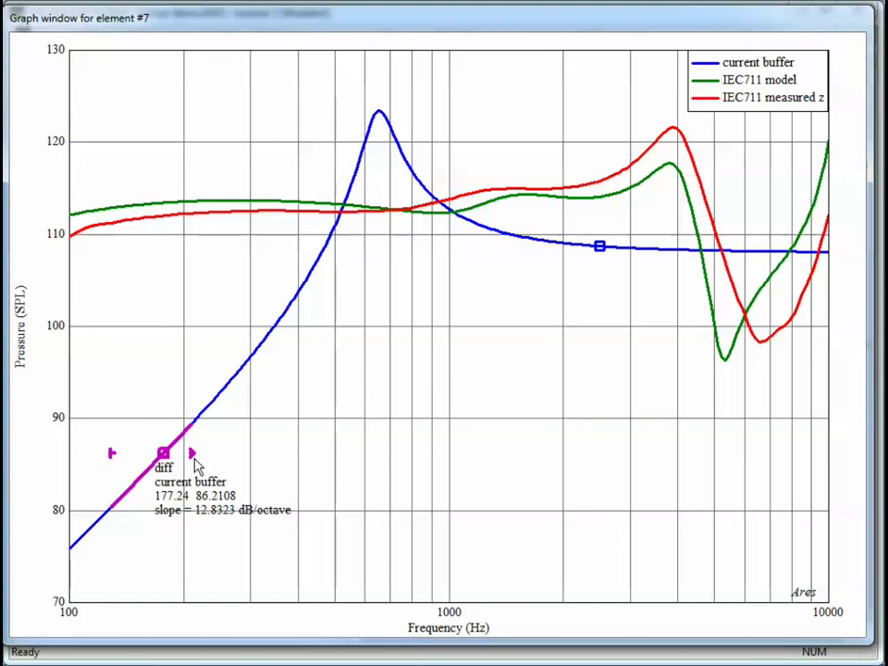
mouse_move(111, 453)
left_mouse_down()
mouse_move(131, 453)
mouse_move(139, 489)
mouse_move(257, 365)
mouse_move(309, 272)
mouse_move(208, 405)
left_mouse_up()
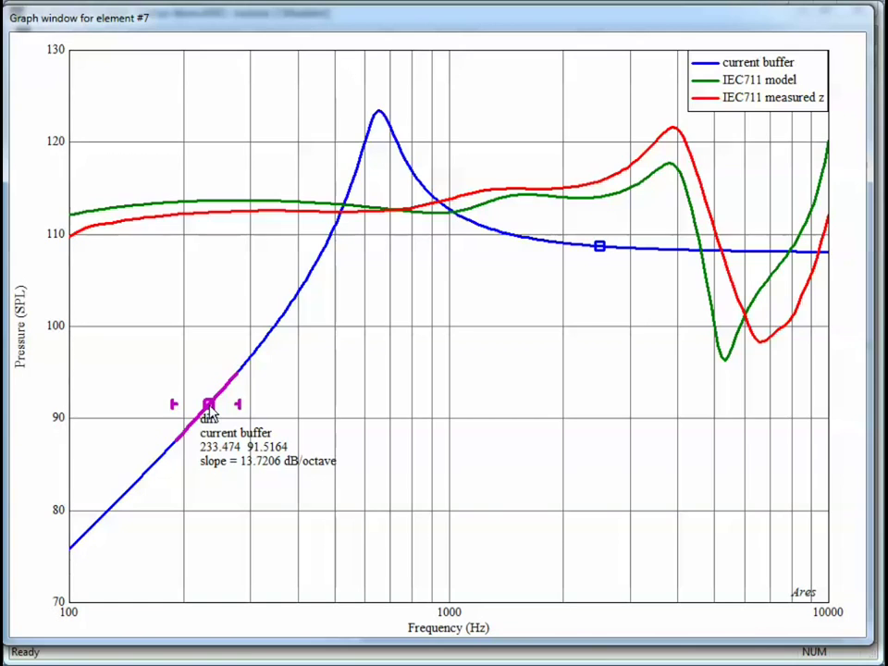
Change the diff cursor's curve fit to report maximum value
double_click(208, 405)
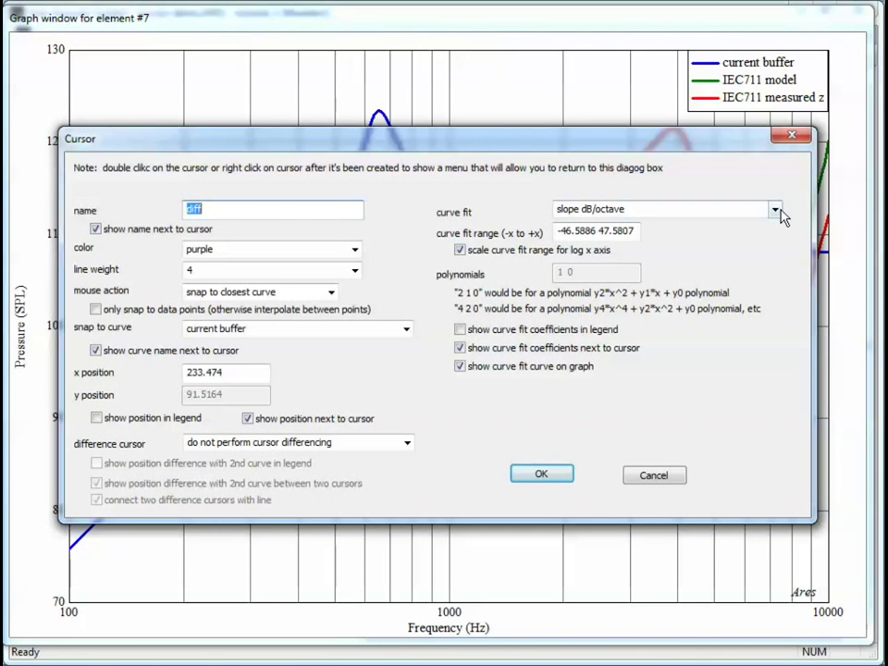
left_click(779, 213)
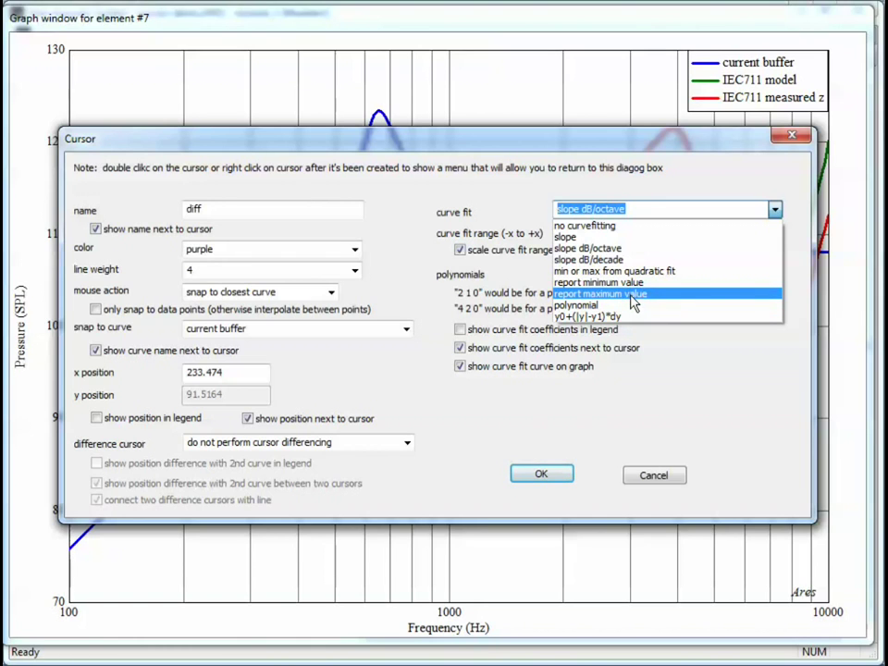
left_click(633, 296)
left_click(541, 474)
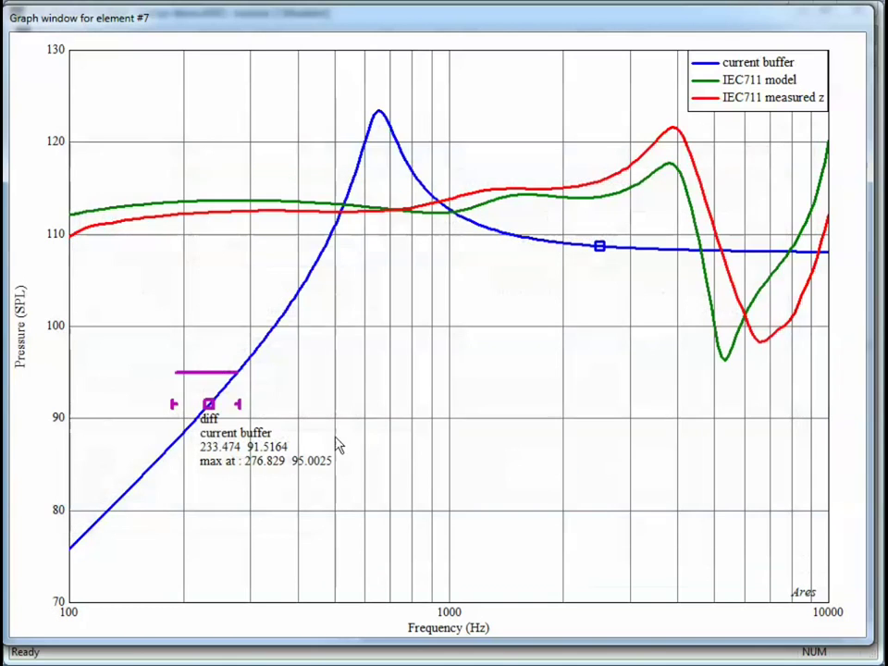
Widen the diff cursor's range on both sides and move the cursor to about 741 Hz on current buffer, near its peak
left_click_drag(244, 411, 264, 402)
left_click_drag(174, 403, 155, 404)
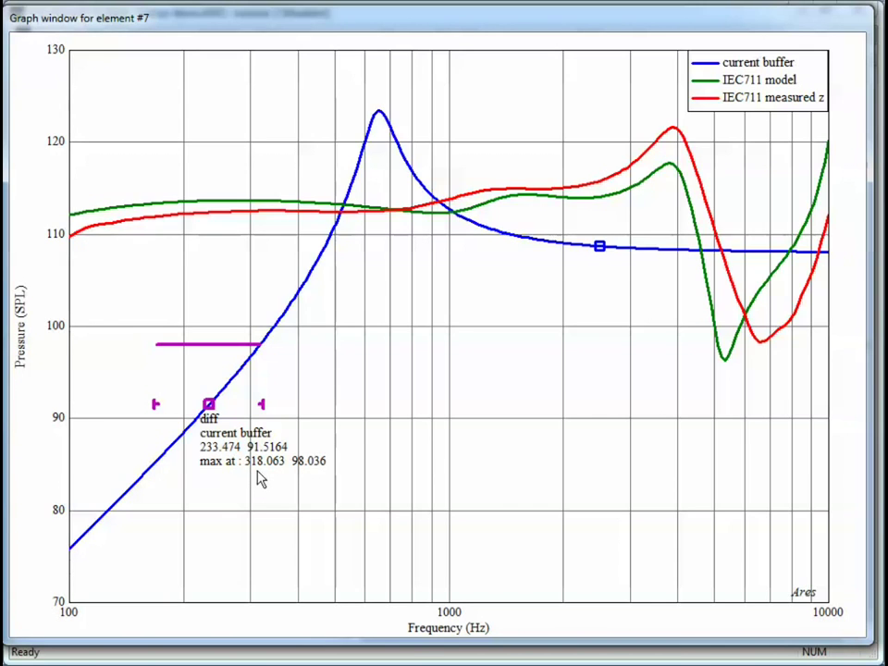
mouse_move(211, 407)
left_mouse_down()
mouse_move(352, 210)
mouse_move(381, 205)
mouse_move(383, 117)
mouse_move(422, 145)
mouse_move(392, 135)
mouse_move(360, 153)
mouse_move(388, 141)
mouse_move(398, 147)
left_mouse_up()
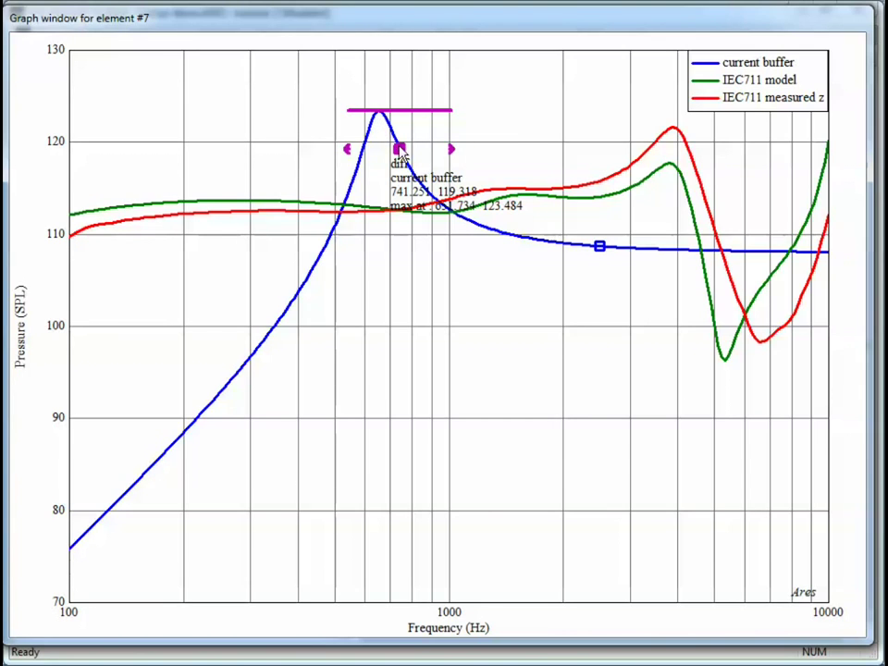
Move the diff cursor to about 681 Hz on current buffer and copy its position into the blank Notepad document
left_click_drag(400, 152, 384, 116)
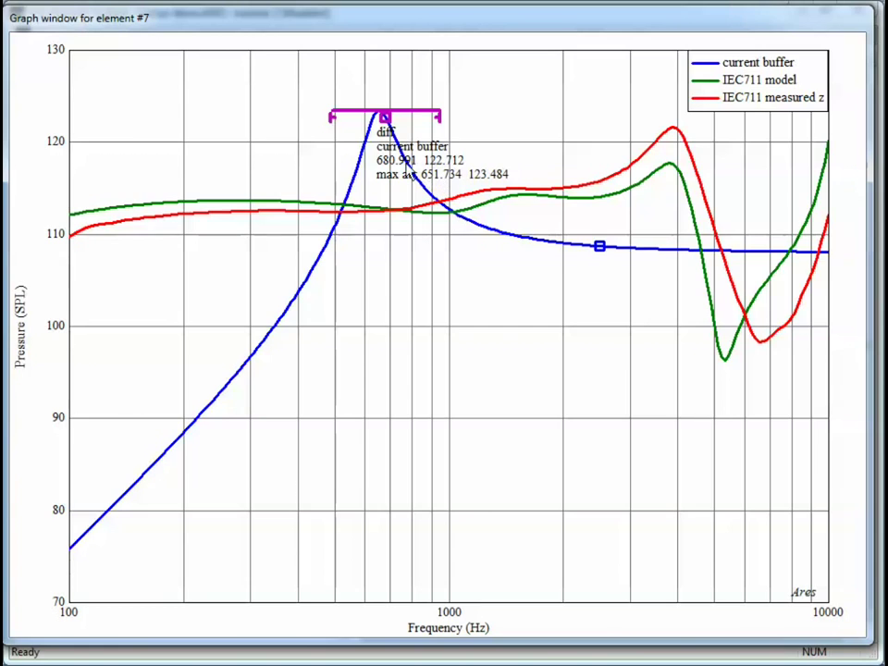
right_click(384, 119)
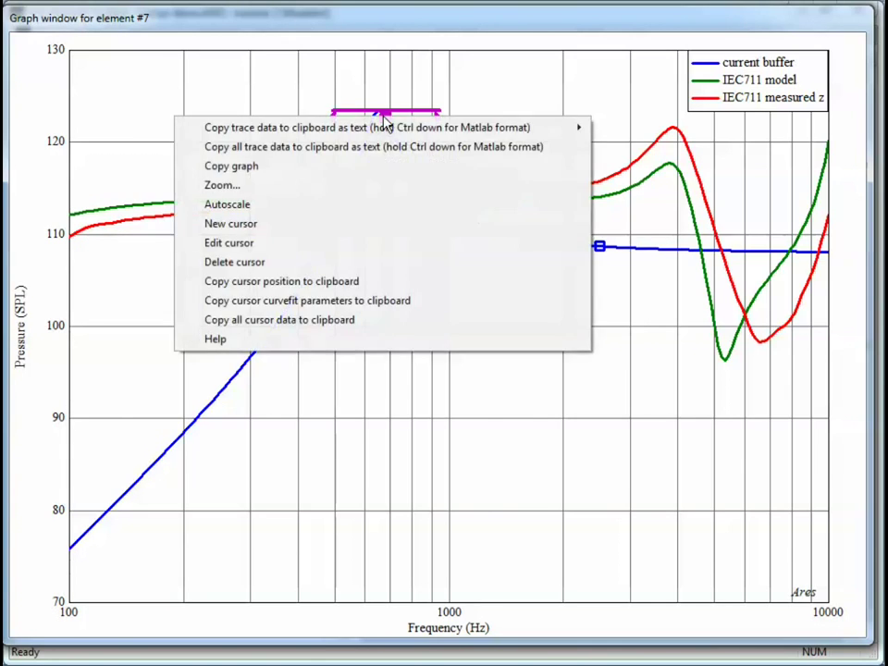
left_click(247, 281)
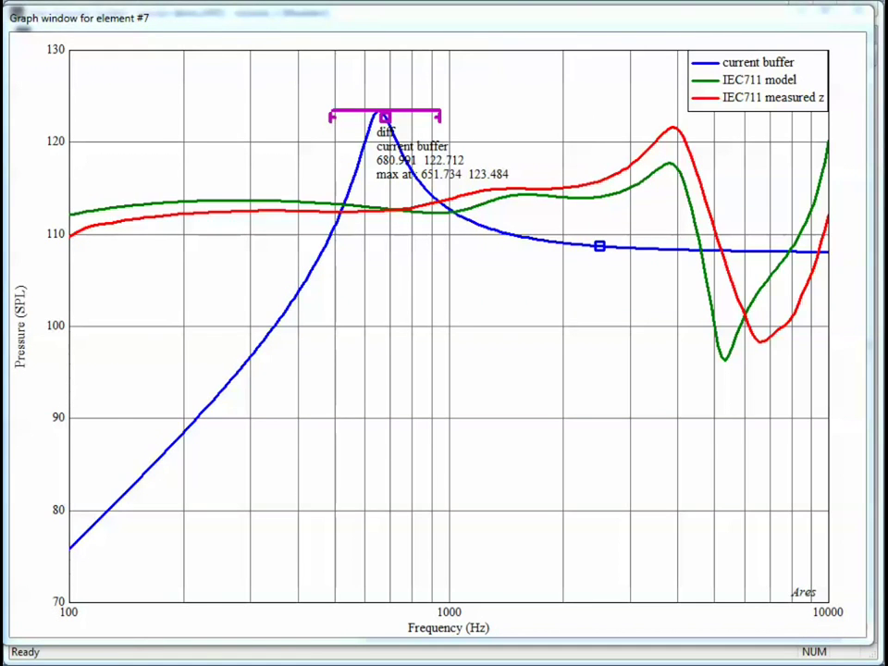
left_click_drag(484, 54, 444, 104)
right_click(391, 196)
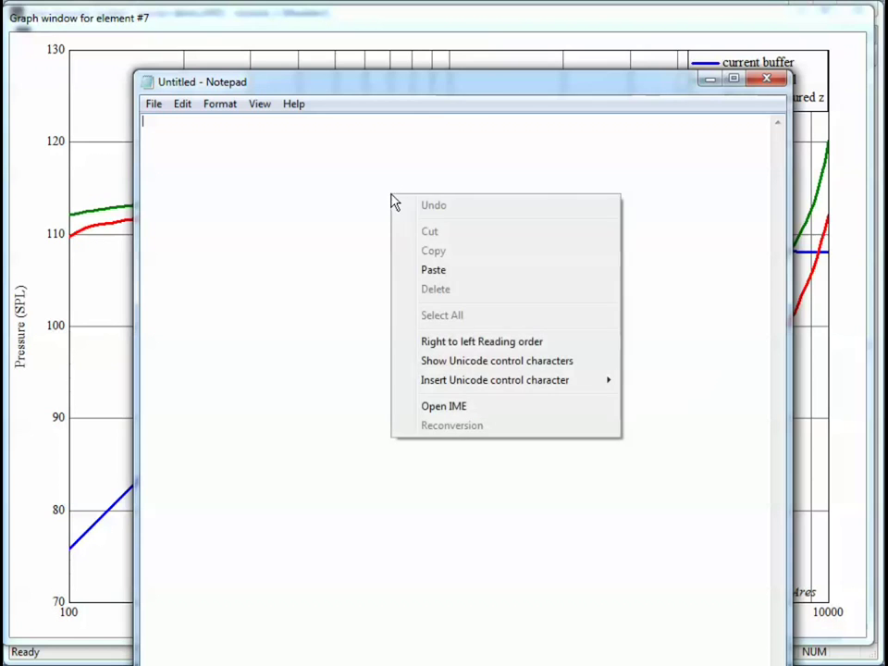
left_click(470, 271)
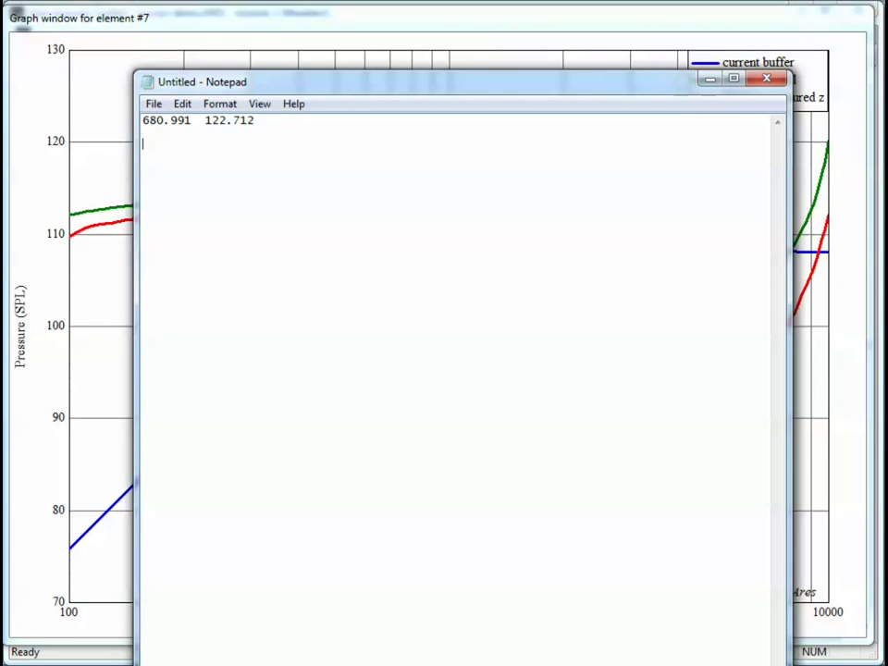
Set Notepad beside the graph and paste the diff cursor's copied curve fit parameters below the position line
left_click_drag(301, 90, 630, 89)
left_click(369, 278)
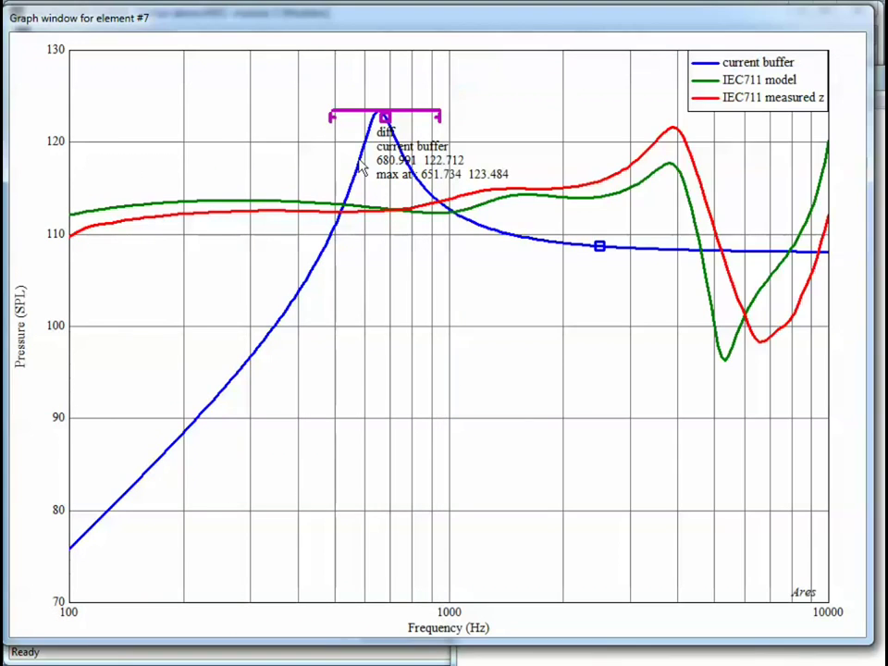
right_click(387, 119)
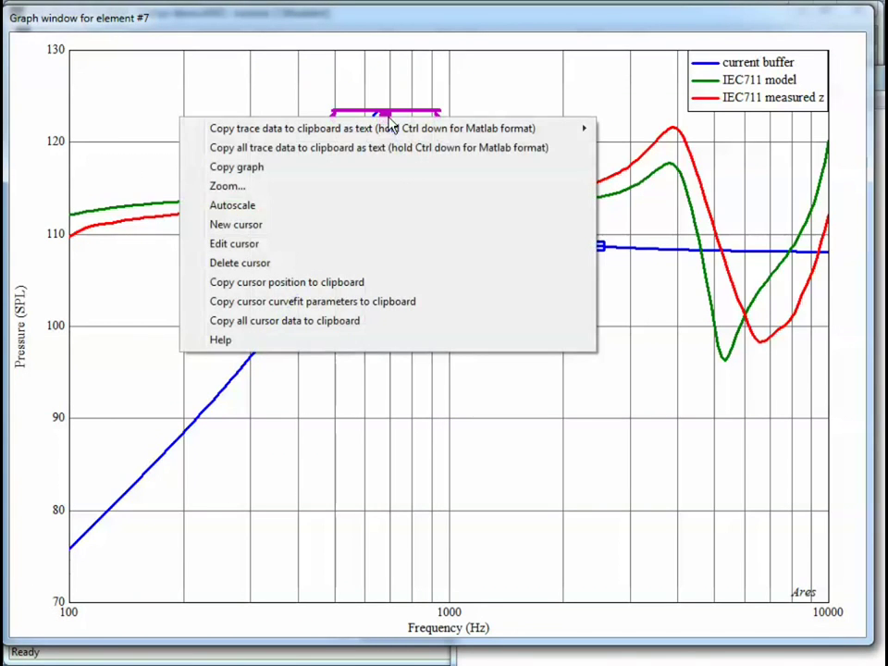
left_click(274, 308)
key("alt+Tab")
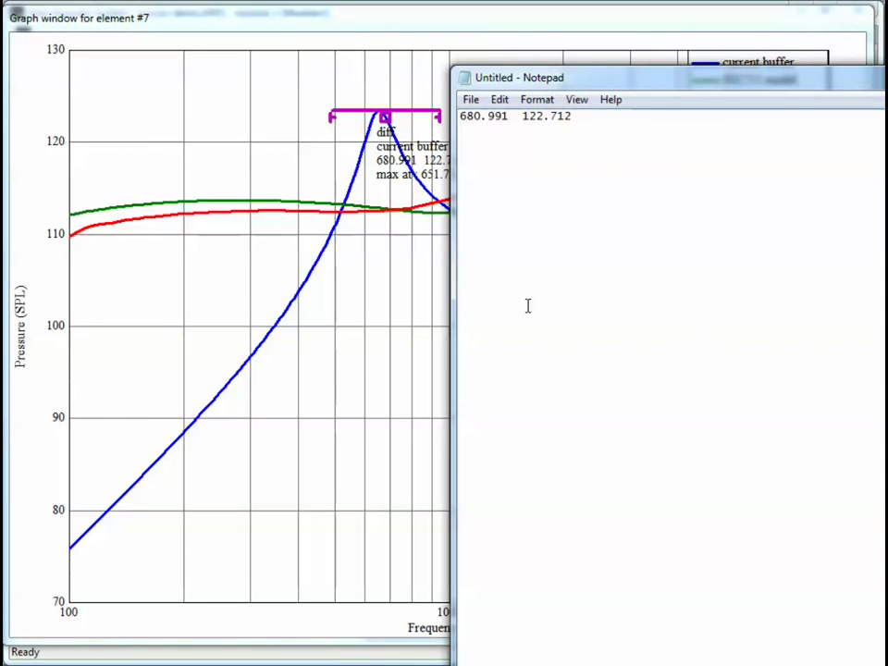
right_click(528, 242)
left_click(571, 319)
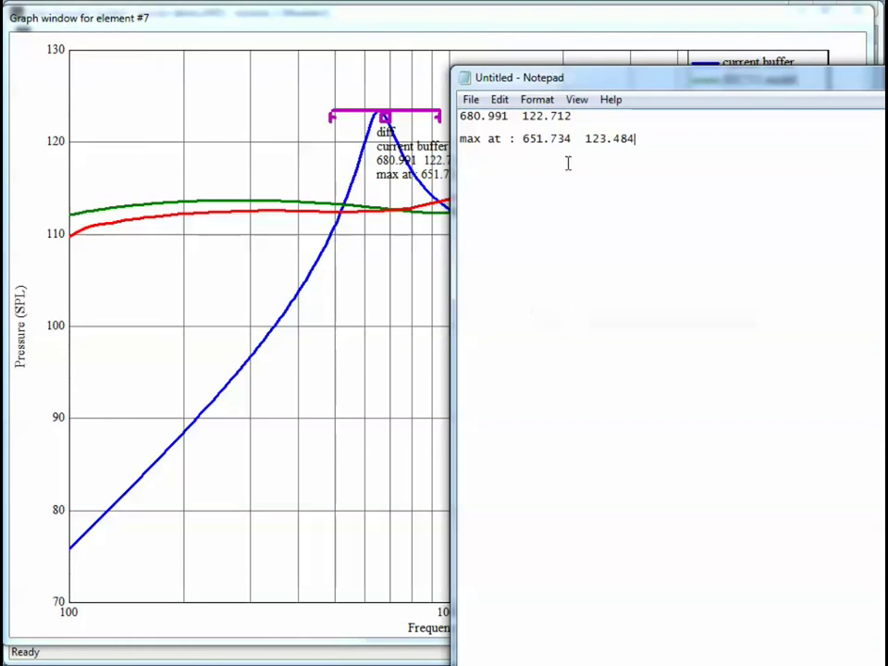
left_click_drag(670, 138, 478, 140)
left_click(537, 139)
Copy all of the diff cursor's data from the graph and paste it below the existing Notepad lines
left_click(396, 317)
right_click(381, 123)
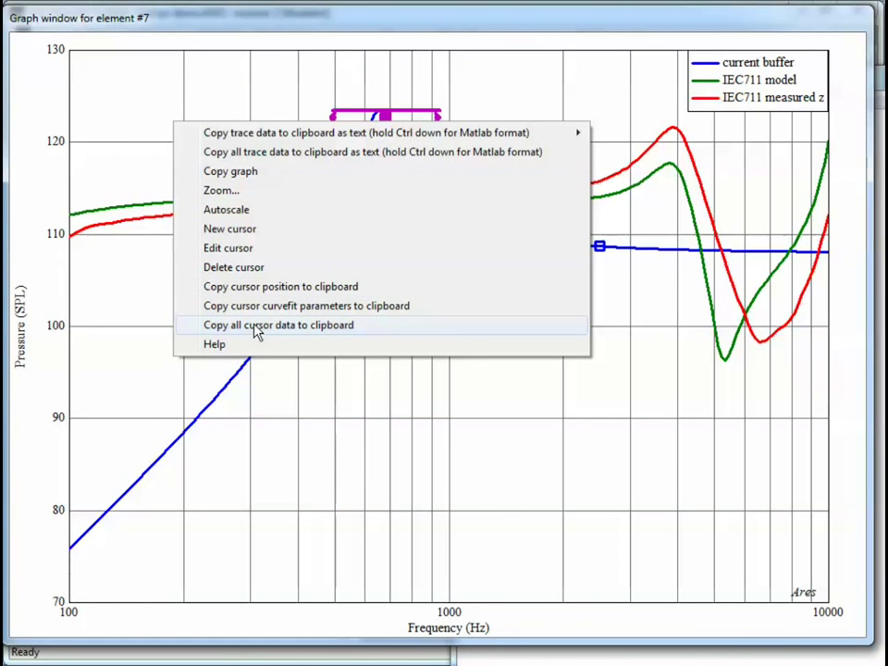
left_click(257, 328)
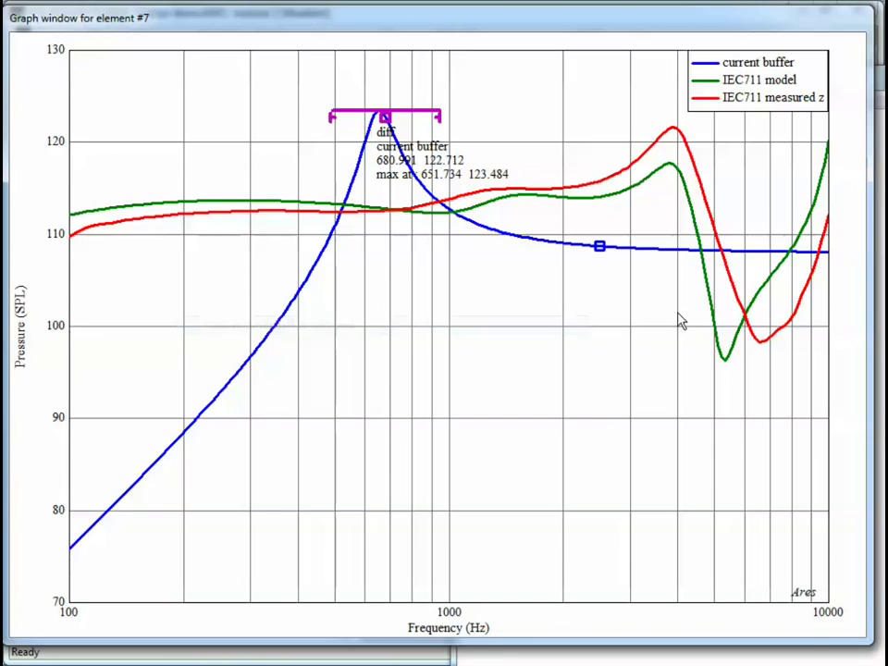
key("alt+Tab")
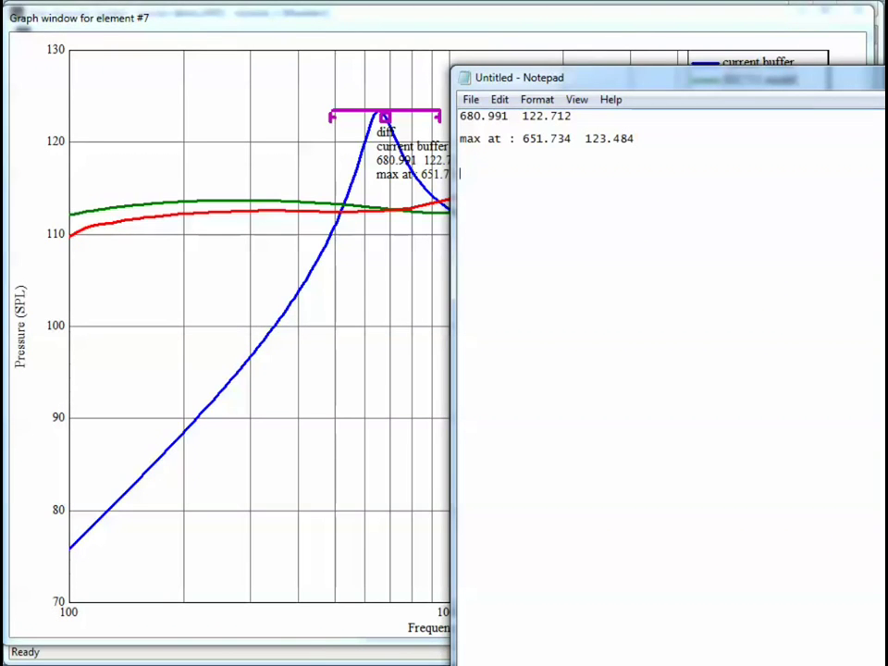
right_click(588, 285)
left_click(633, 357)
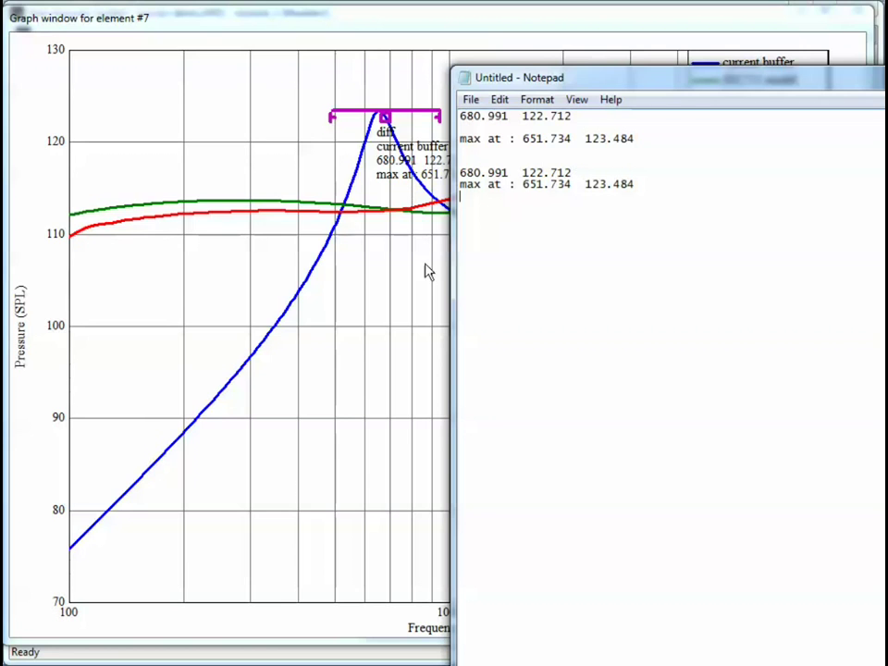
Set cursor 1 as the difference cursor for the diff cursor
left_click(396, 185)
double_click(396, 185)
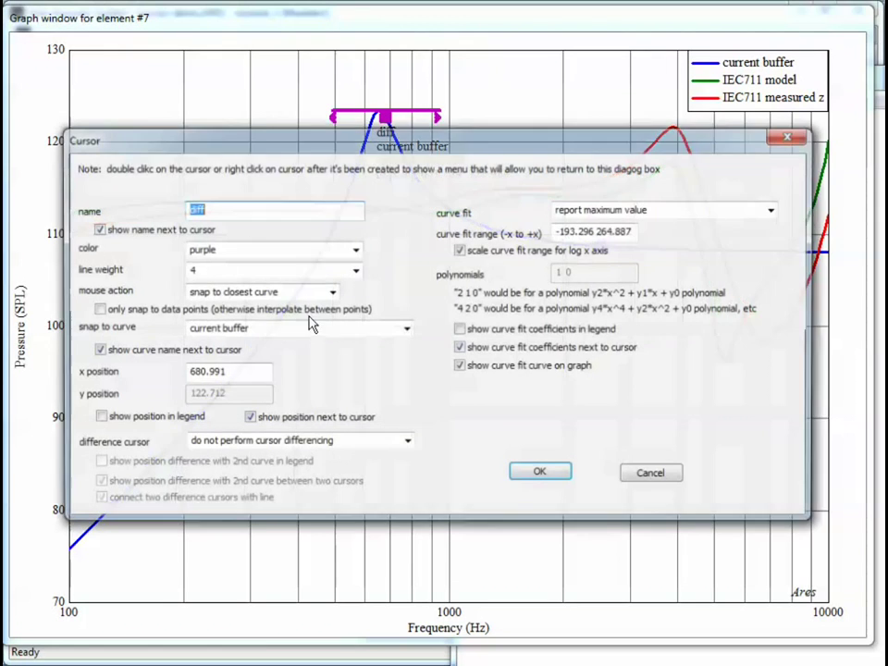
left_click(407, 446)
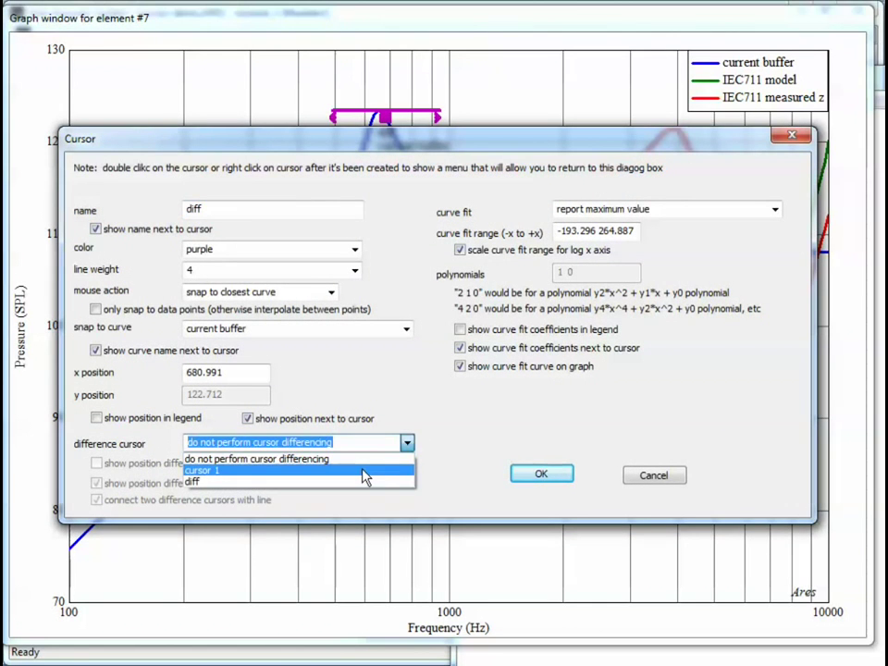
left_click(363, 474)
left_click(539, 475)
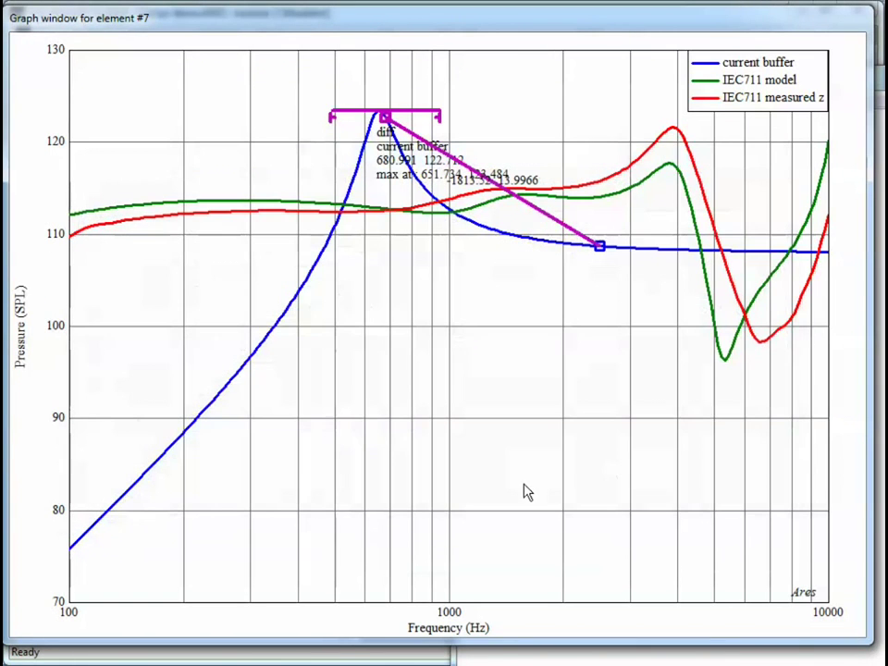
Copy all of the diff cursor's data, including the difference to cursor 1, into Notepad and highlight the difference line
right_click(385, 125)
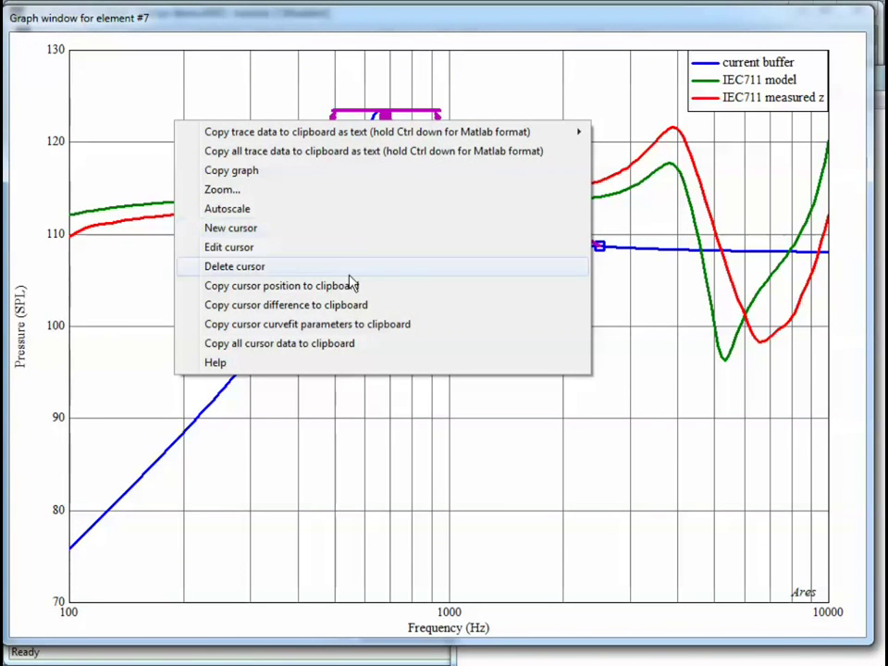
left_click(286, 345)
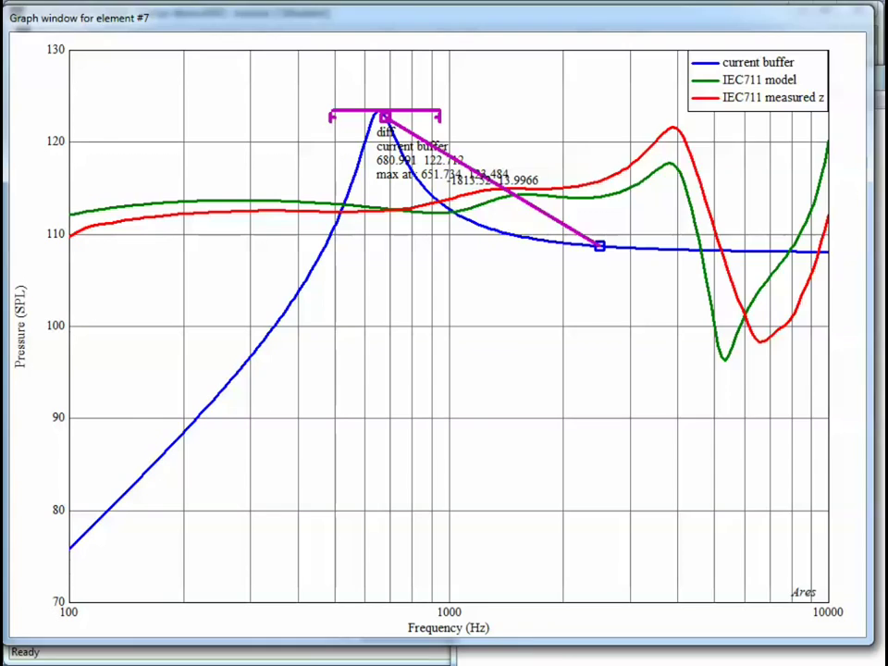
key("alt+Tab")
key("ctrl+v")
right_click(630, 299)
left_click(671, 372)
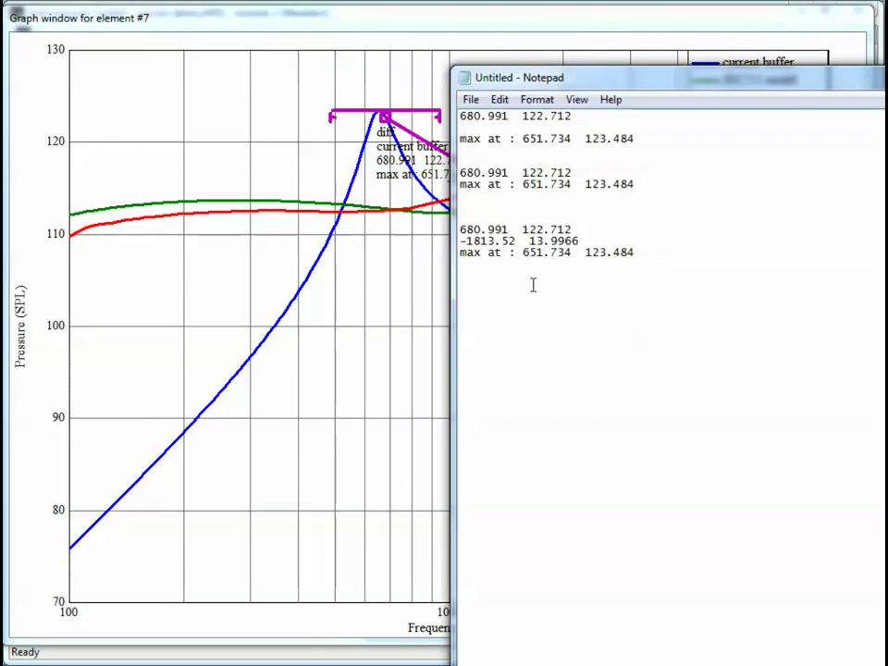
double_click(469, 230)
left_click_drag(578, 241, 442, 242)
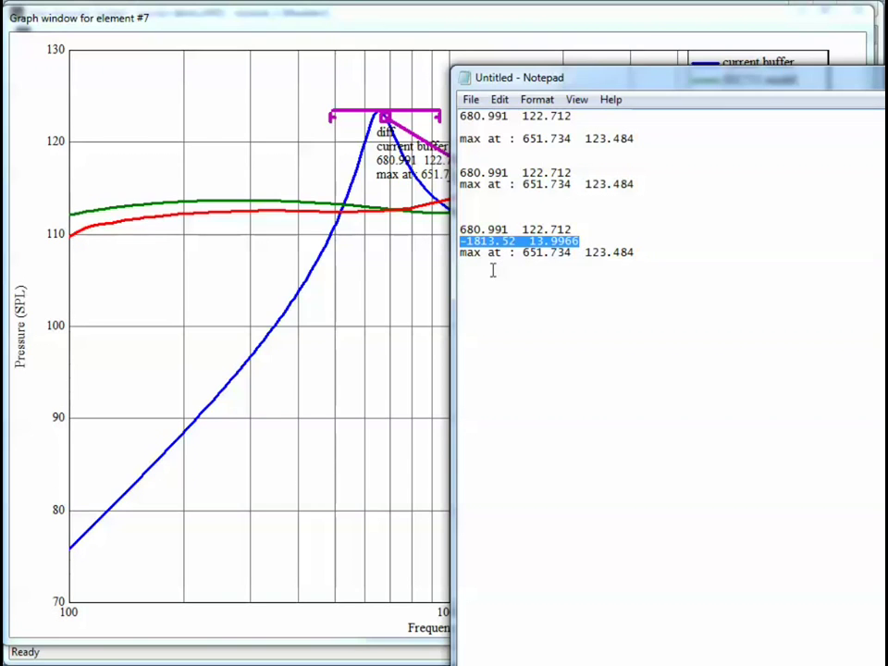
left_click(572, 266)
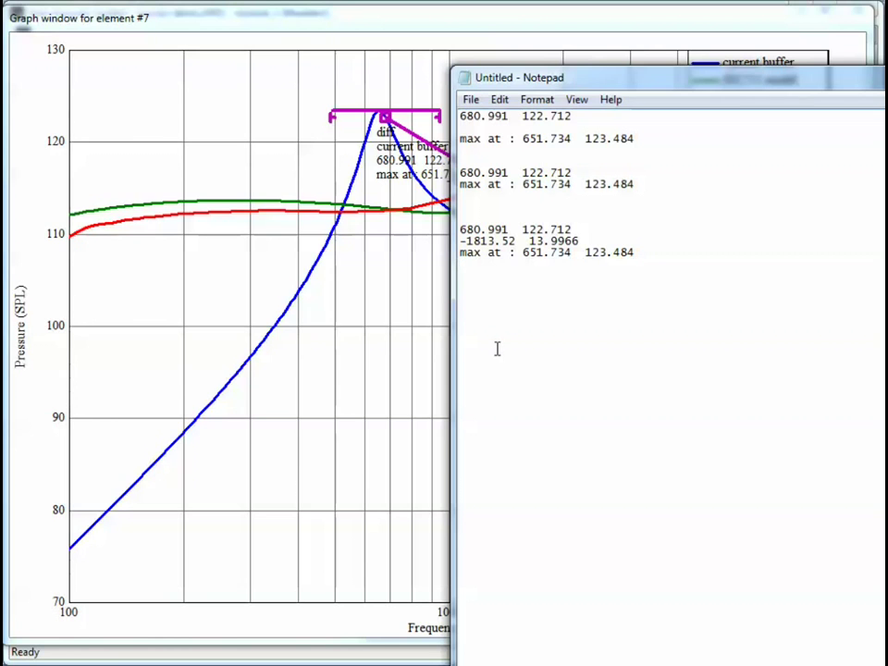
Turn off cursor differencing for the diff cursor, keeping its curve fit on report maximum value
left_click(404, 399)
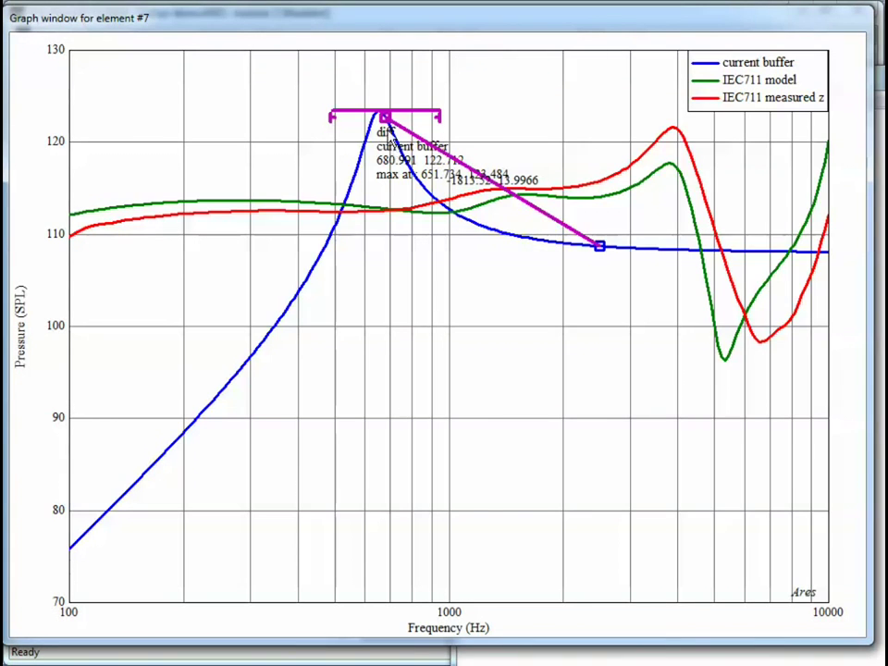
double_click(385, 118)
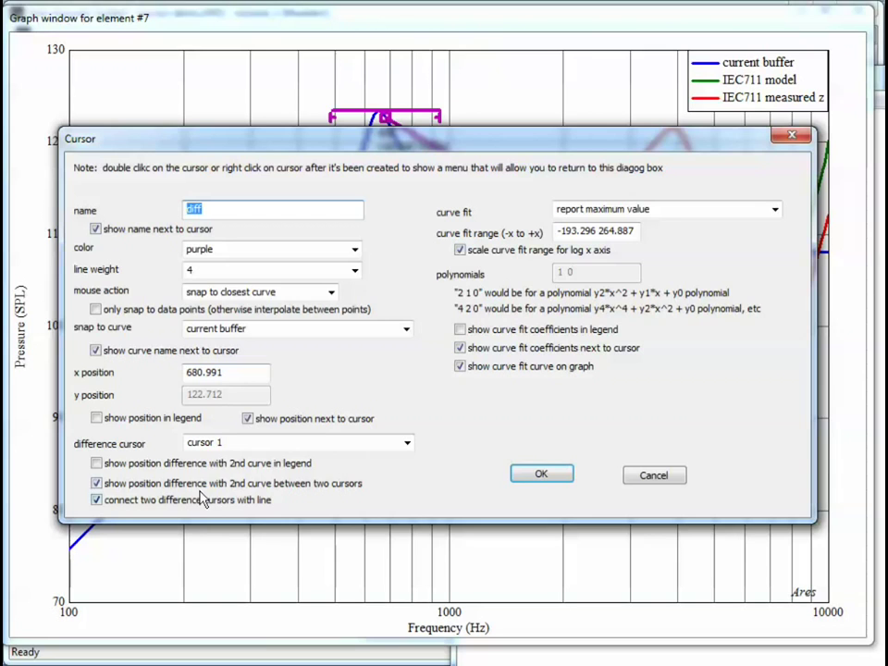
left_click(405, 443)
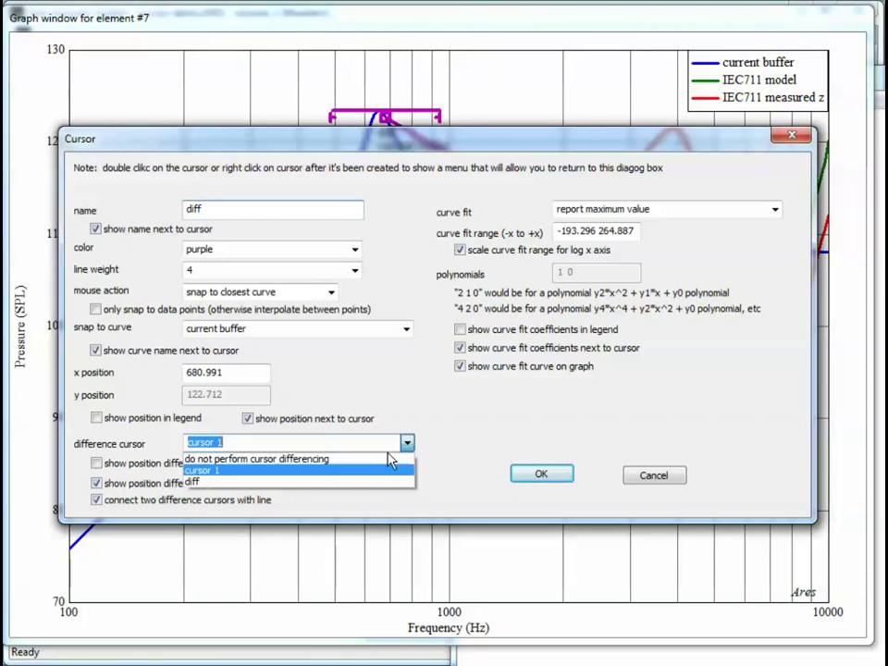
left_click(368, 459)
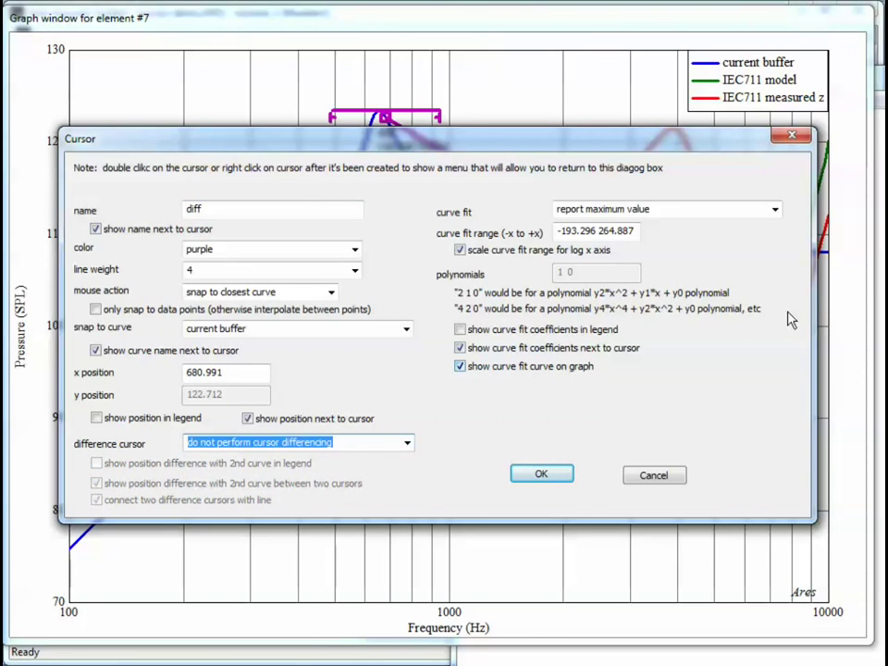
left_click(774, 209)
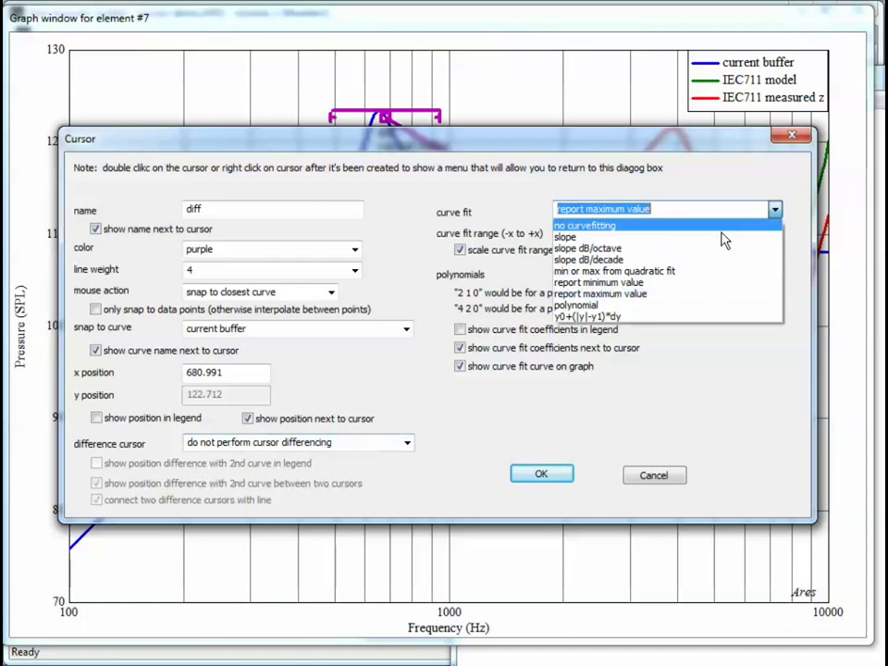
left_click(655, 294)
left_click(558, 477)
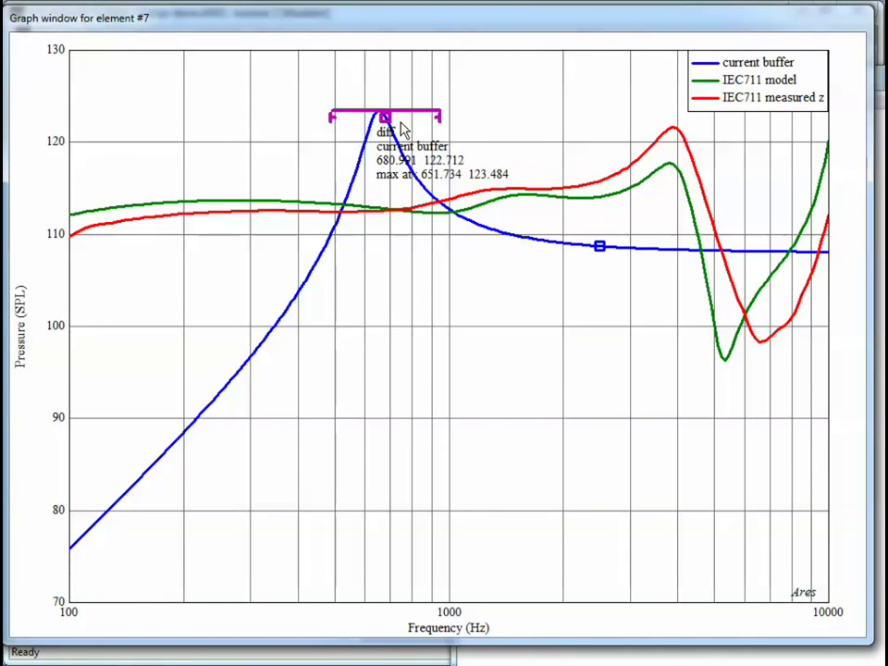
Move the diff cursor to about 798 Hz on current buffer and change its curve fit to report minimum value
mouse_move(402, 130)
left_mouse_down()
mouse_move(416, 143)
mouse_move(412, 153)
left_mouse_up()
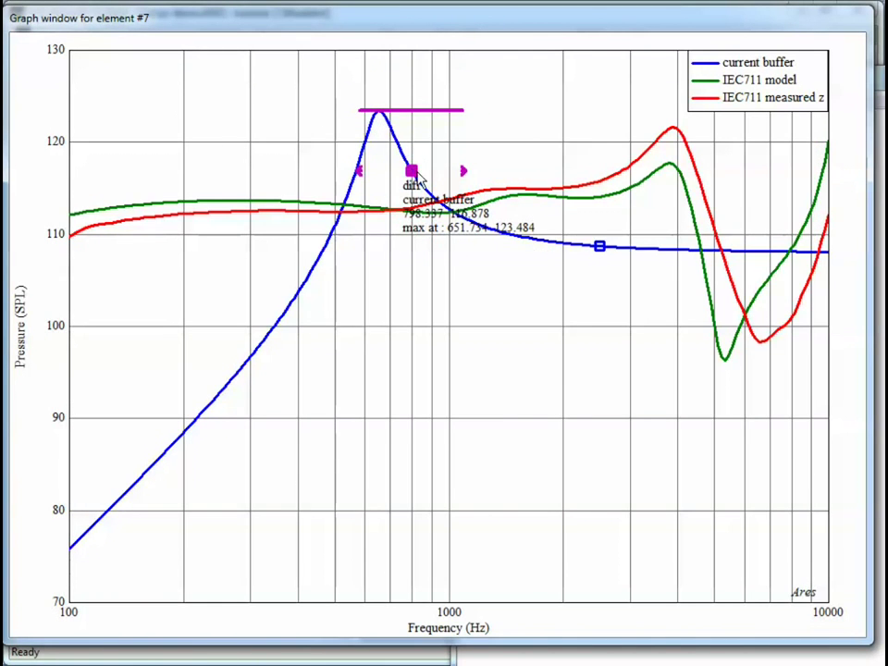
double_click(412, 172)
left_click(774, 212)
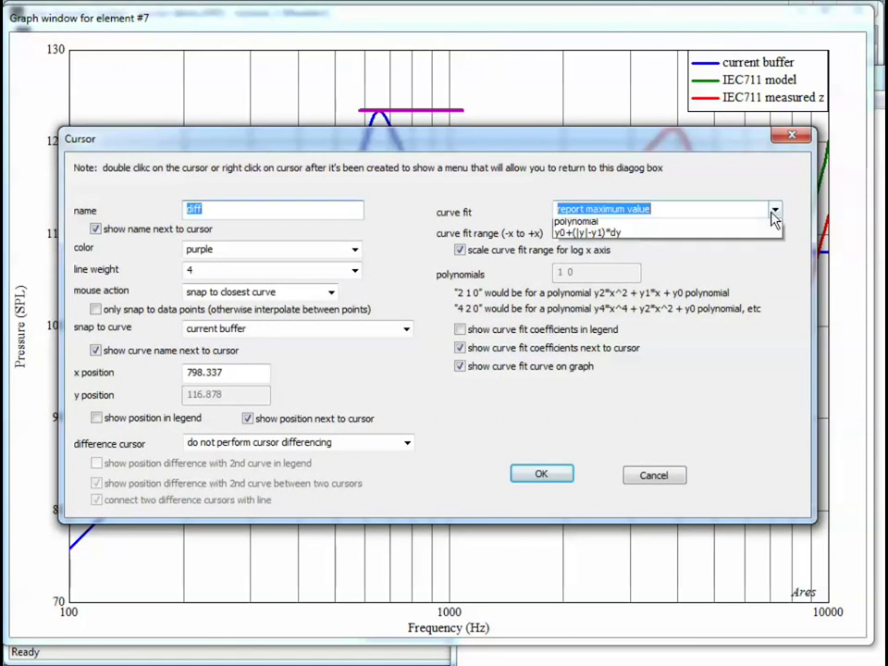
left_click(693, 283)
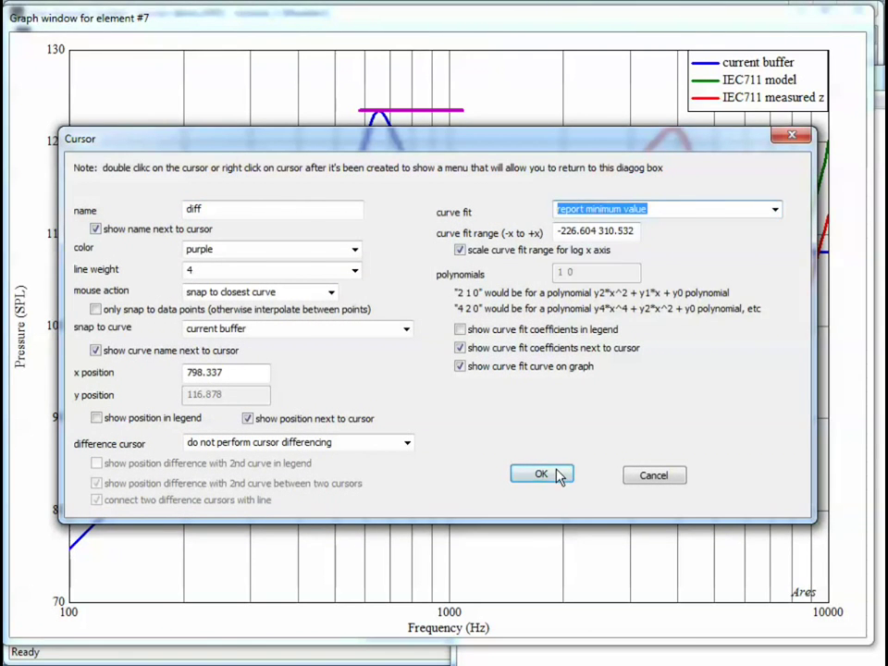
left_click(541, 475)
Move the diff cursor onto the IEC711 model curve at about 5266 Hz, near its dip
mouse_move(413, 151)
left_mouse_down()
mouse_move(696, 354)
mouse_move(732, 349)
mouse_move(713, 333)
mouse_move(732, 374)
mouse_move(737, 364)
left_mouse_up()
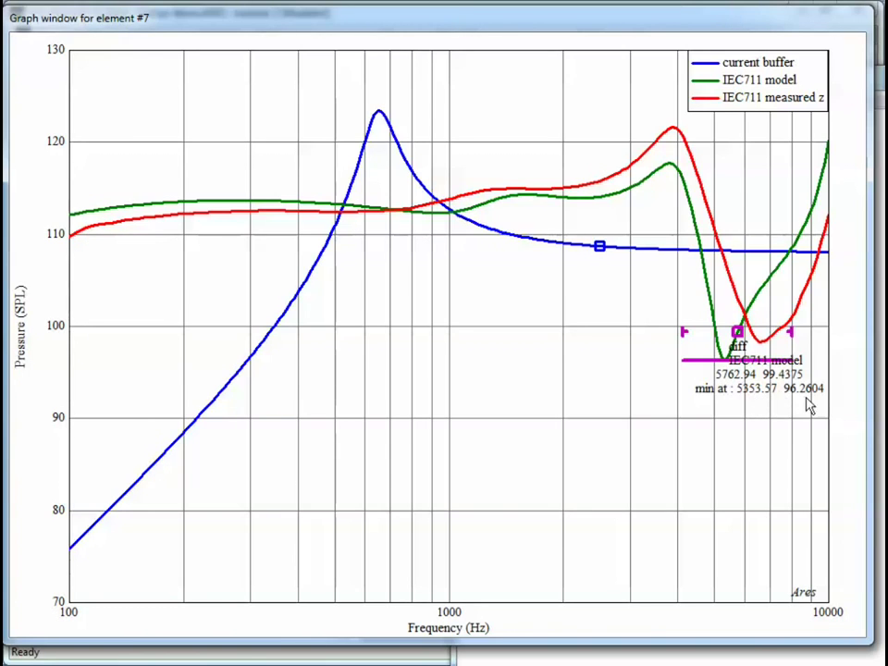
mouse_move(709, 341)
left_mouse_down()
mouse_move(718, 349)
mouse_move(729, 339)
mouse_move(736, 350)
mouse_move(719, 359)
mouse_move(731, 352)
mouse_move(727, 364)
left_mouse_up()
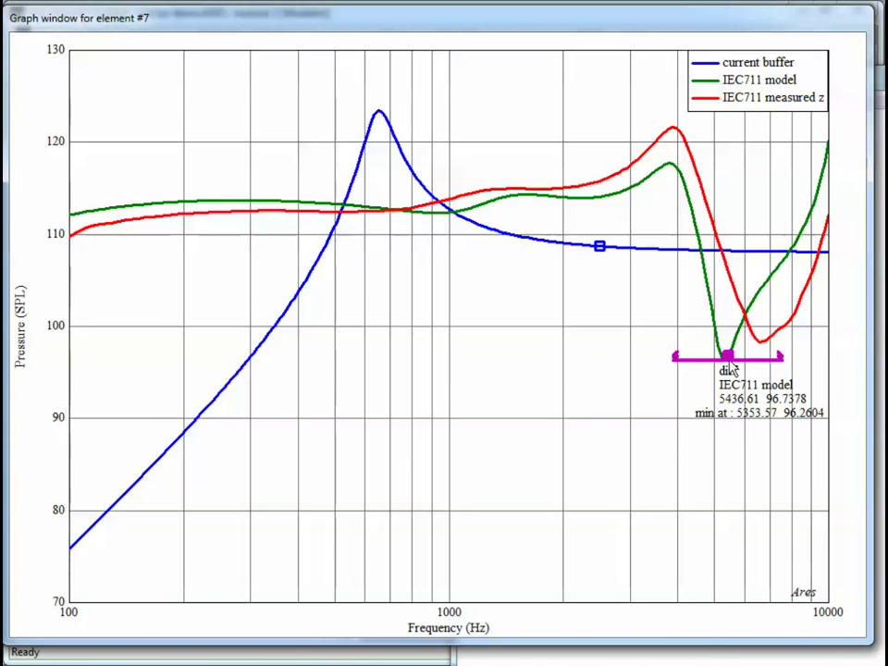
mouse_move(729, 362)
left_mouse_down()
mouse_move(713, 333)
mouse_move(735, 340)
mouse_move(724, 372)
left_mouse_up()
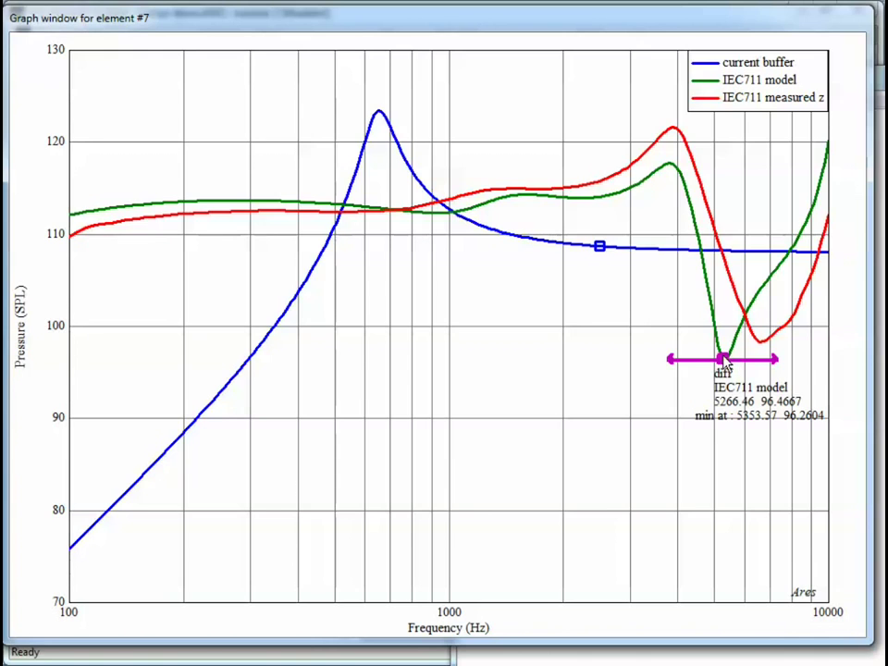
Change the diff cursor's curve fit to min or max from quadratic fit and move it onto the current buffer peak at about 642 Hz
double_click(725, 361)
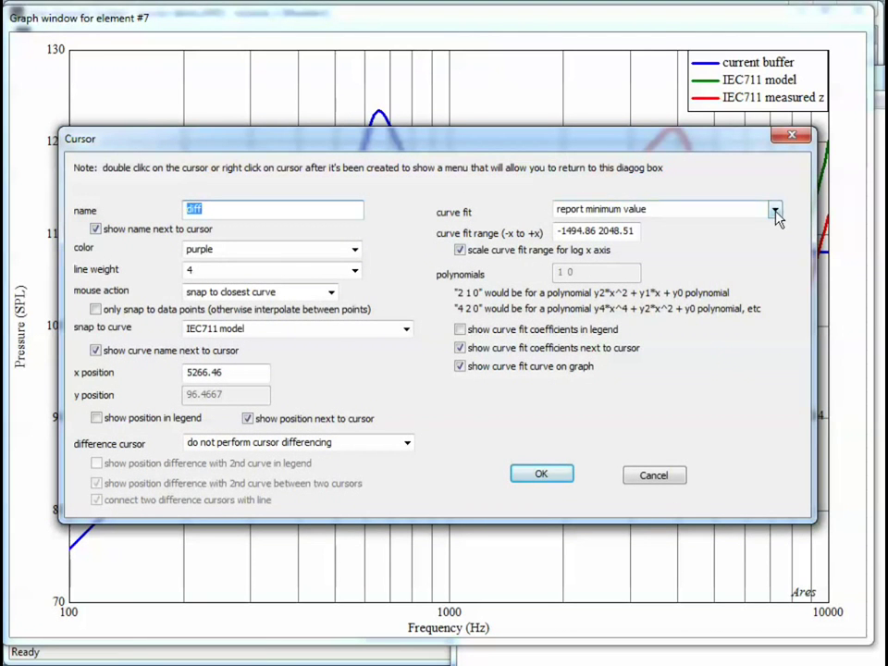
left_click(775, 209)
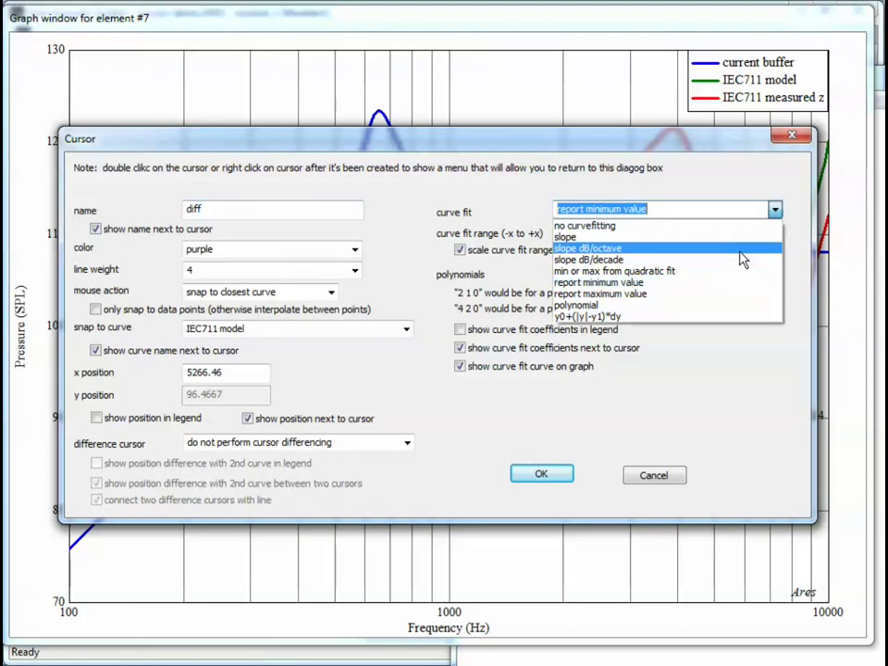
left_click(686, 270)
left_click(541, 473)
left_click_drag(721, 359, 377, 105)
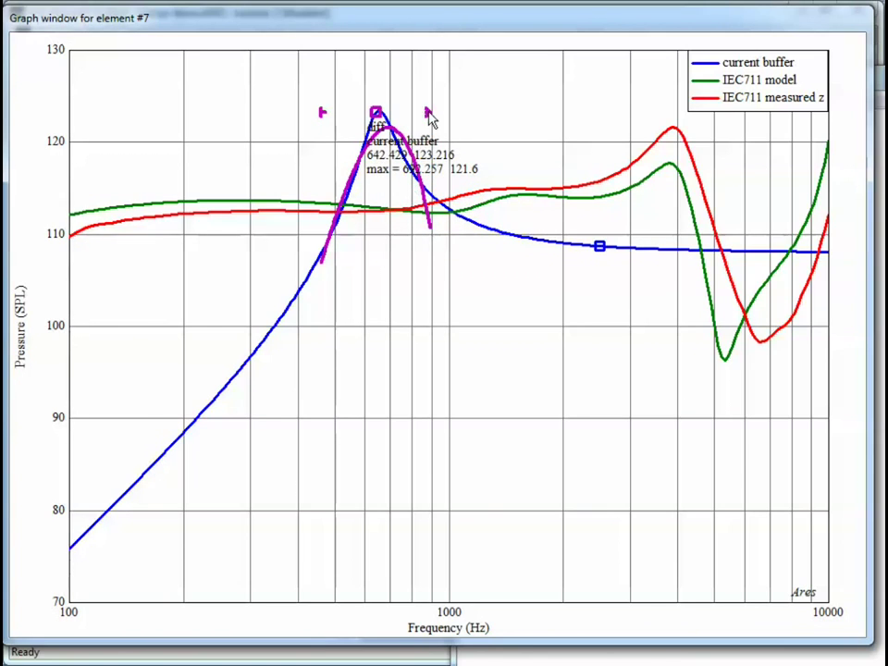
Narrow the diff cursor's quadratic fit range on both sides of the current buffer peak
left_click_drag(430, 116, 415, 113)
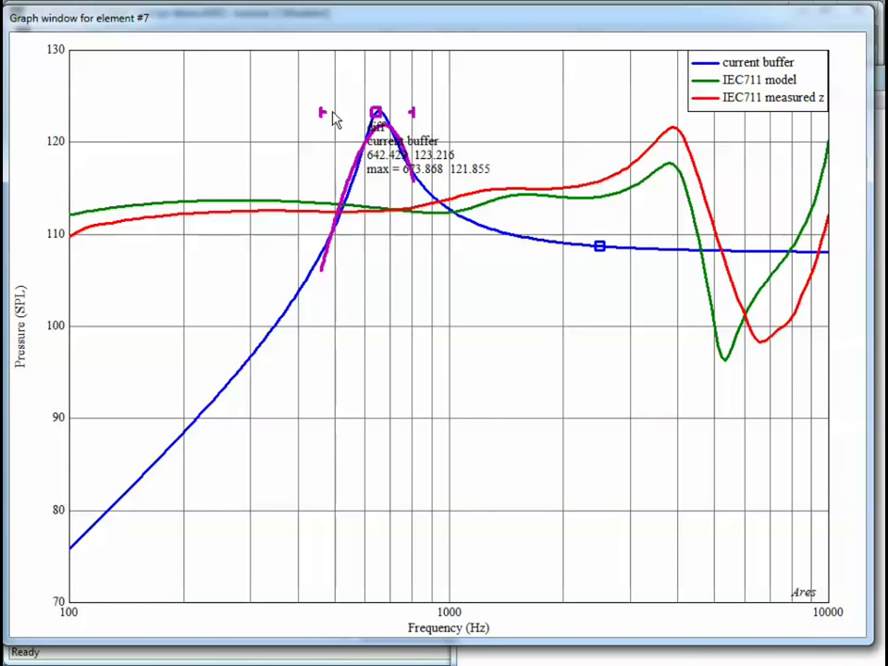
left_click_drag(325, 118, 359, 98)
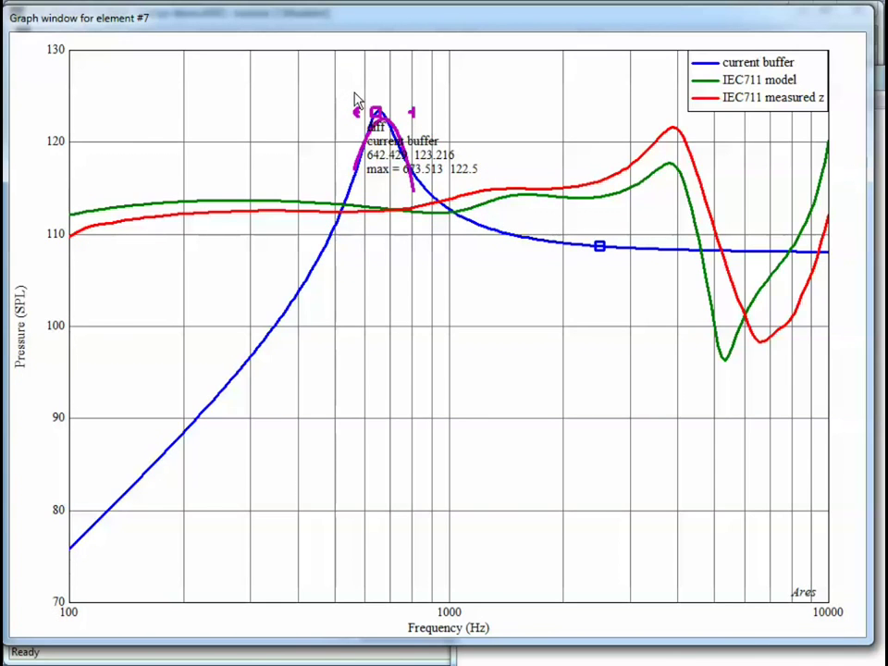
left_click_drag(416, 119, 403, 124)
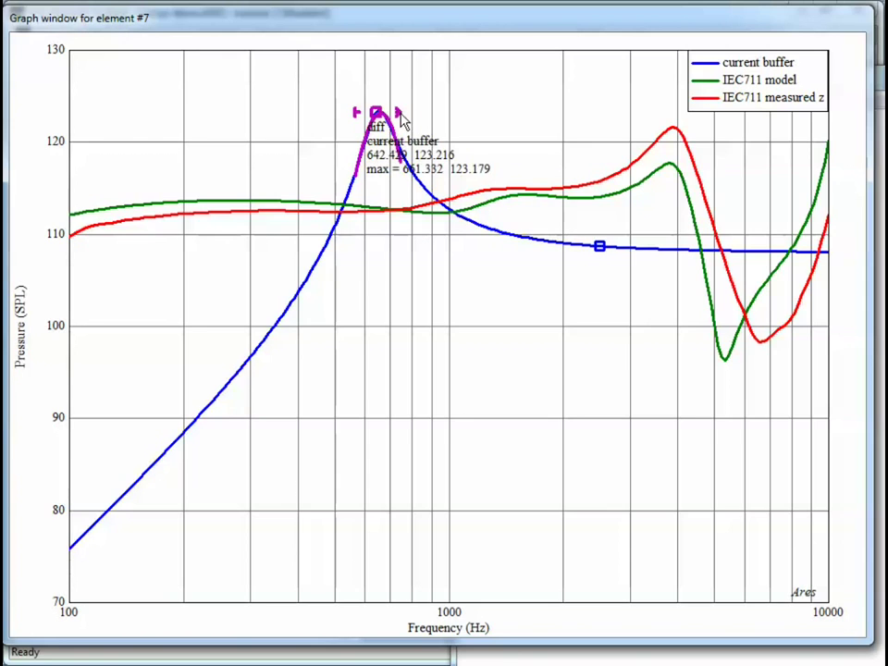
Tighten the diff cursor's fit range to about 39 Hz below and 44 Hz above it, and move it to about 650 Hz
right_click(401, 258)
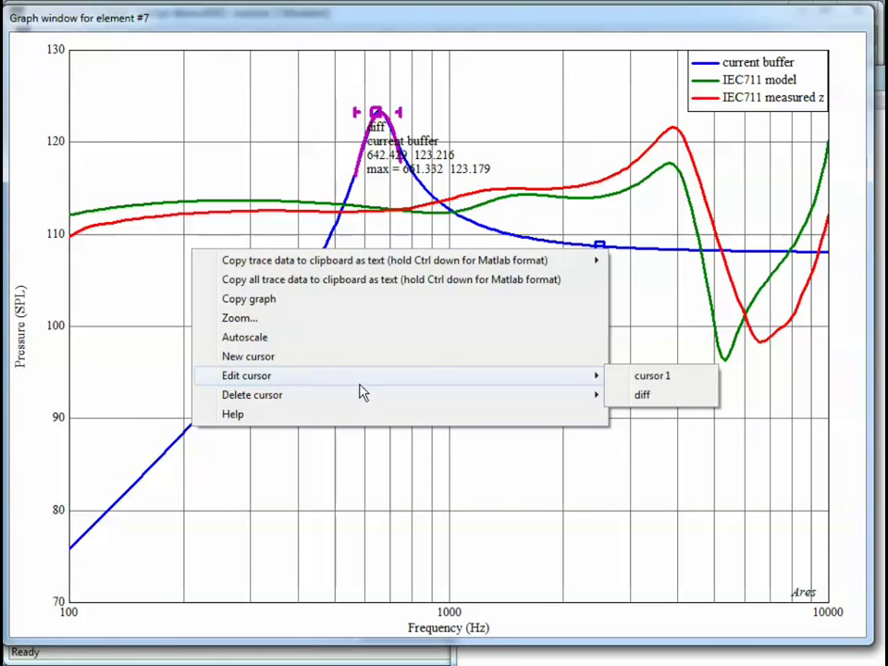
left_click(373, 319)
left_click_drag(408, 153, 348, 94)
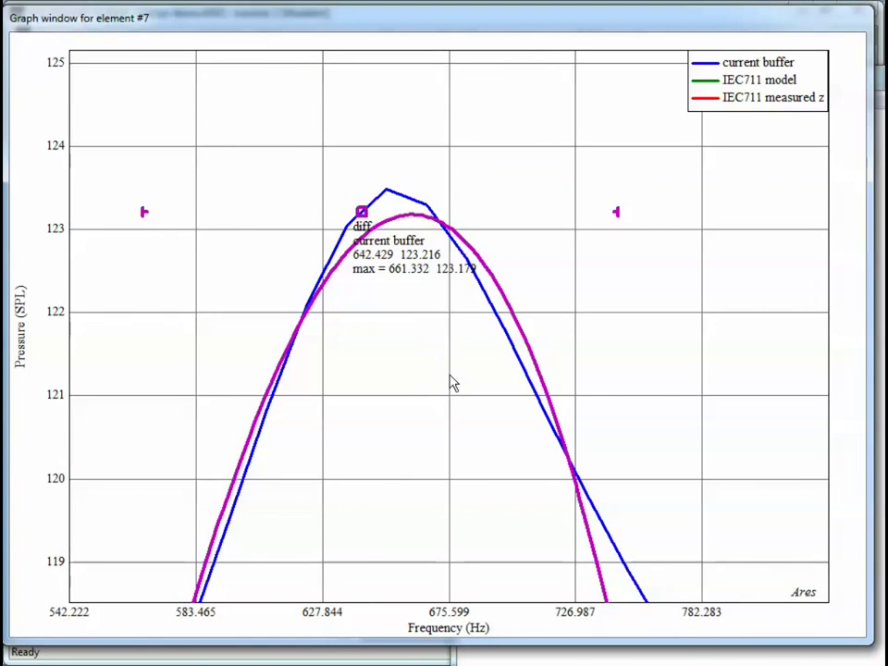
left_click_drag(617, 212, 549, 217)
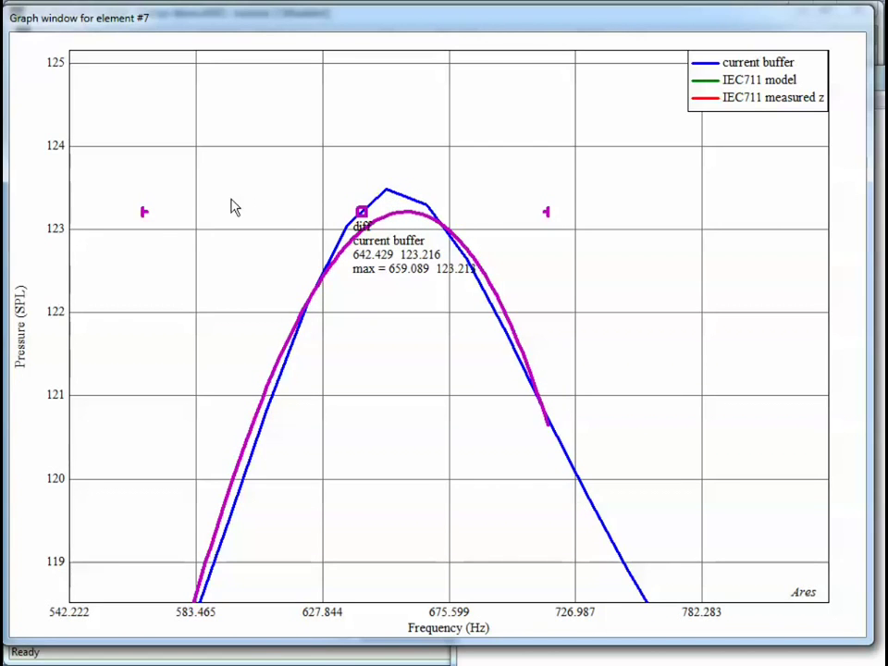
mouse_move(145, 212)
left_mouse_down()
mouse_move(288, 208)
mouse_move(258, 228)
left_mouse_up()
mouse_move(559, 213)
left_mouse_down()
mouse_move(546, 224)
mouse_move(478, 216)
left_mouse_up()
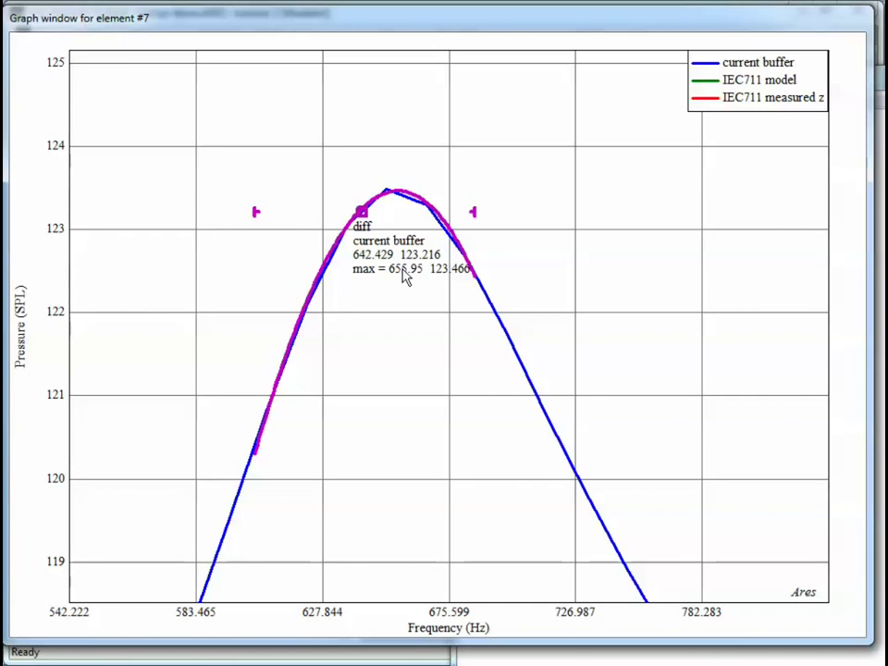
left_click(364, 209)
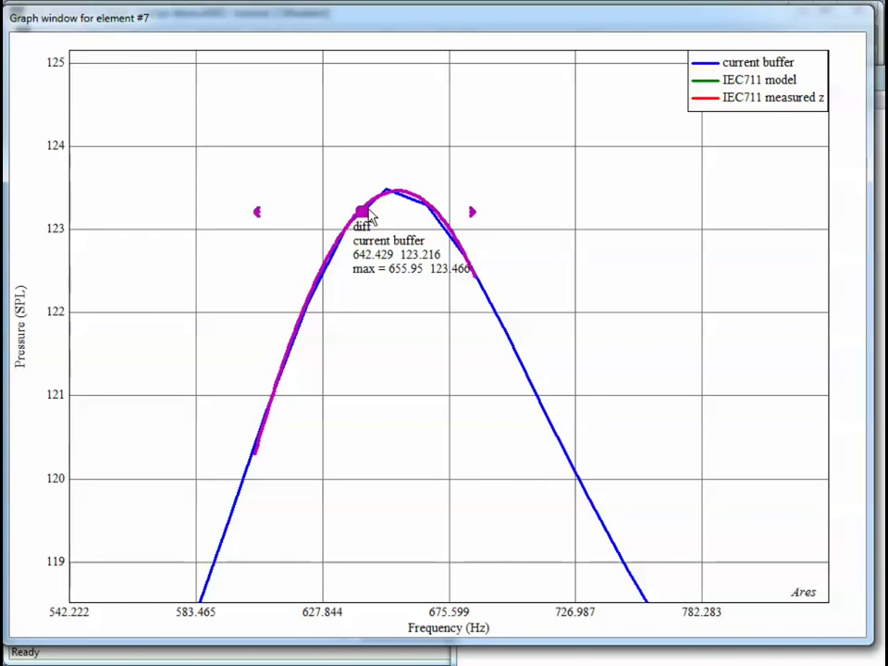
left_click_drag(367, 214, 381, 193)
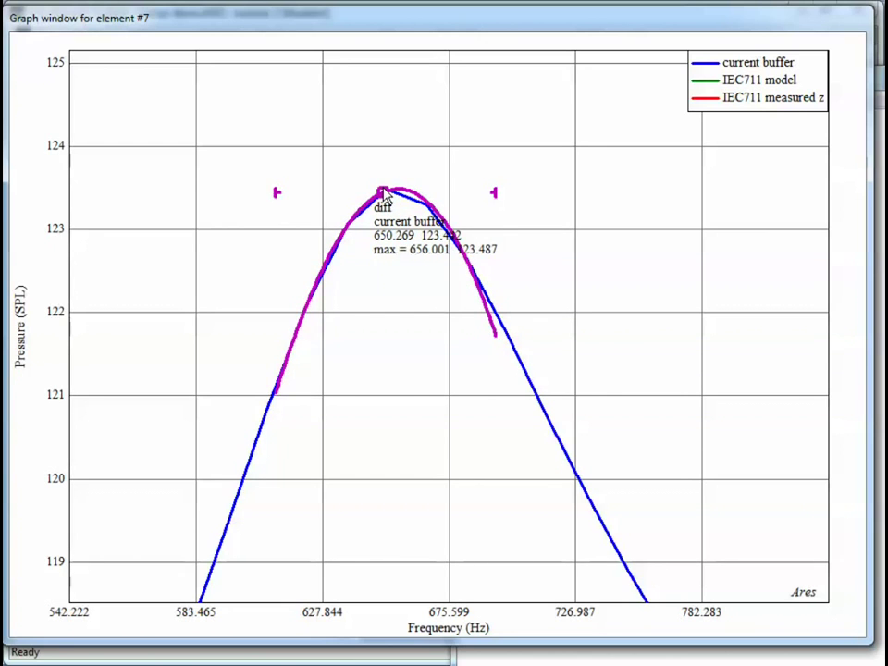
Make the diff cursor only snap to data points and readjust both limits of its quadratic fit range around the peak
double_click(381, 193)
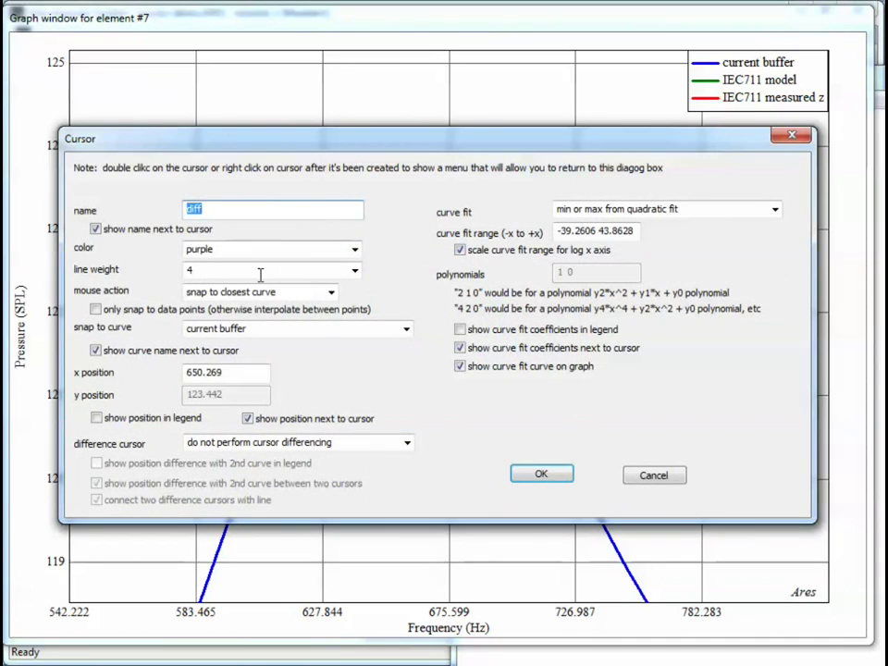
left_click(171, 314)
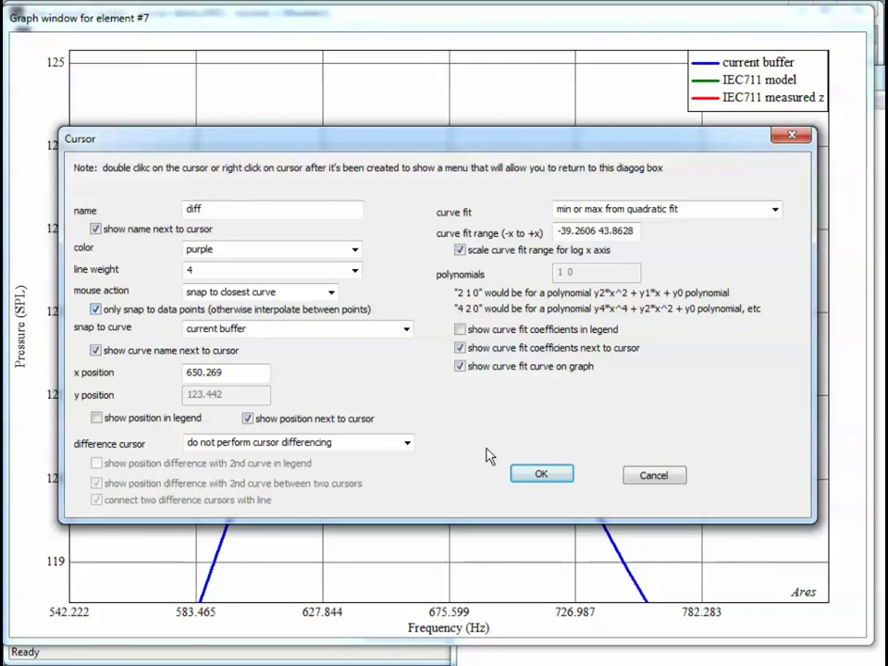
left_click(535, 473)
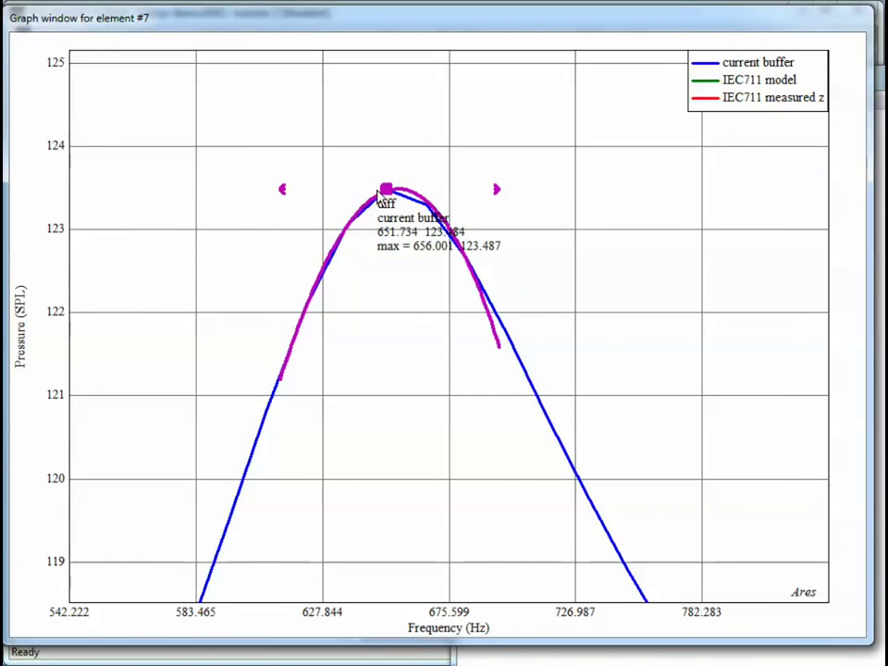
left_click_drag(497, 191, 468, 192)
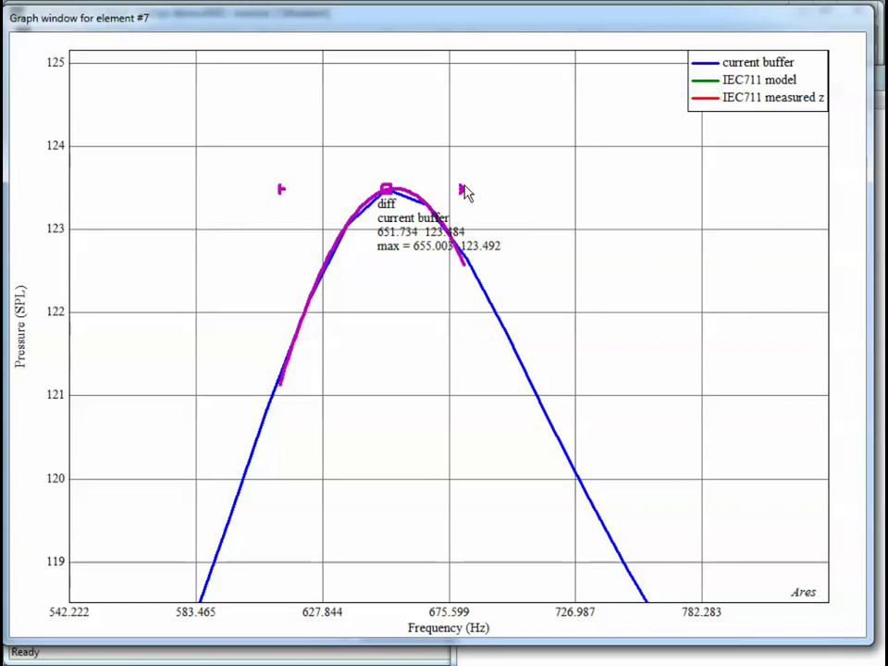
left_click_drag(282, 193, 264, 198)
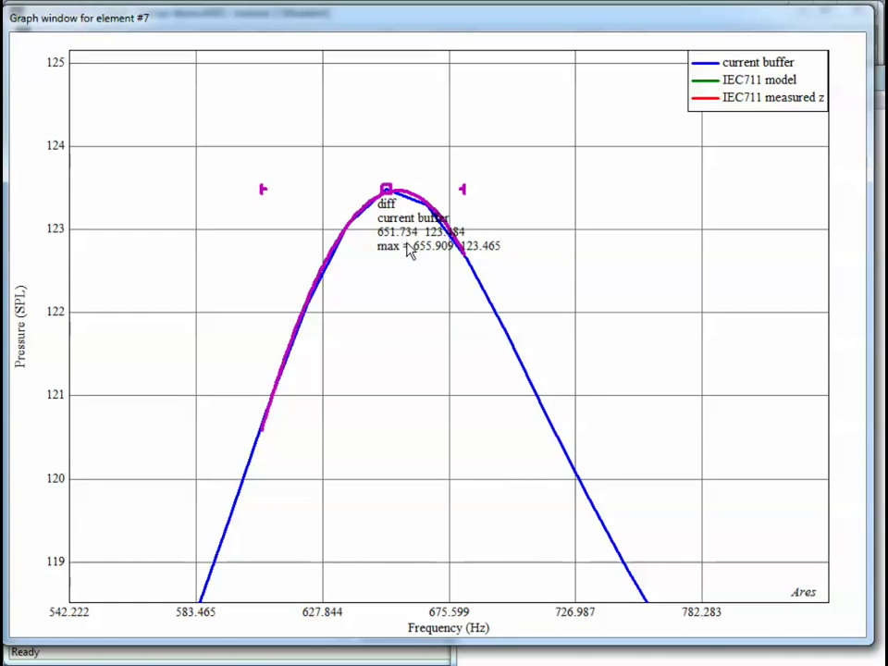
Move the diff cursor to the IEC711 model dip at about 5231 Hz and shorten the upper side of its fit range
right_click(404, 306)
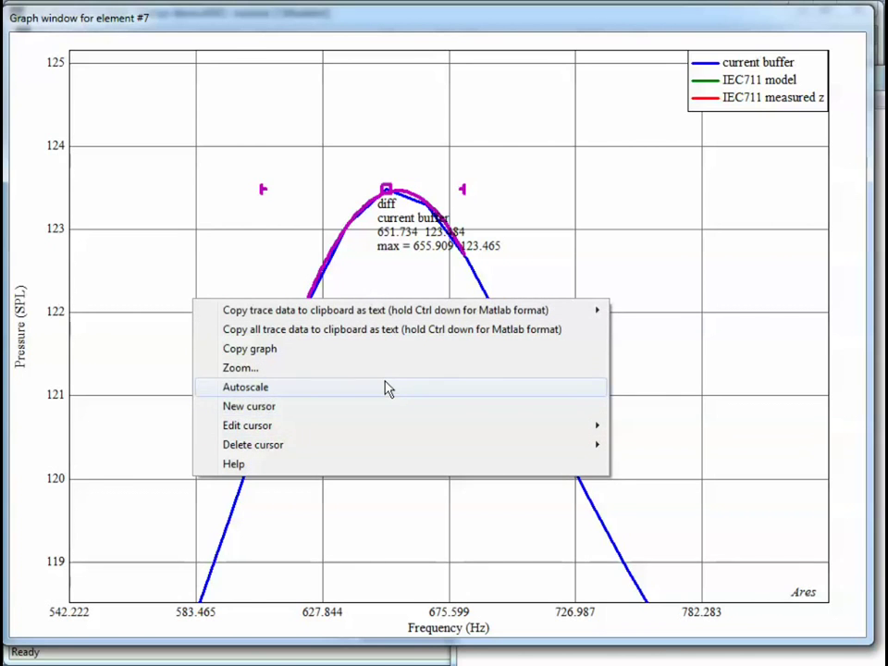
left_click(245, 386)
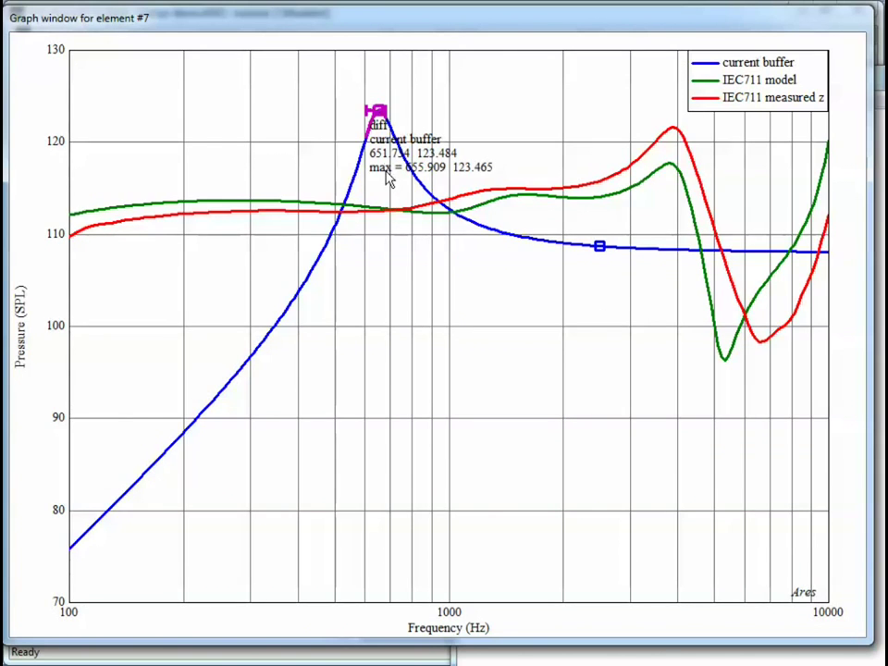
mouse_move(384, 109)
left_mouse_down()
mouse_move(403, 102)
mouse_move(438, 198)
mouse_move(502, 196)
mouse_move(718, 398)
mouse_move(731, 347)
mouse_move(724, 359)
left_mouse_up()
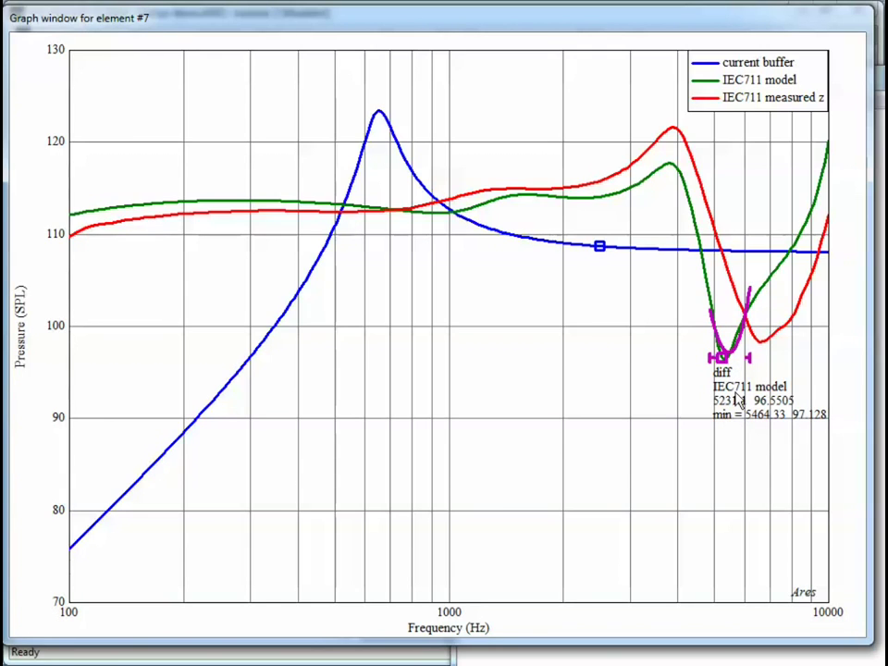
left_click_drag(753, 360, 736, 364)
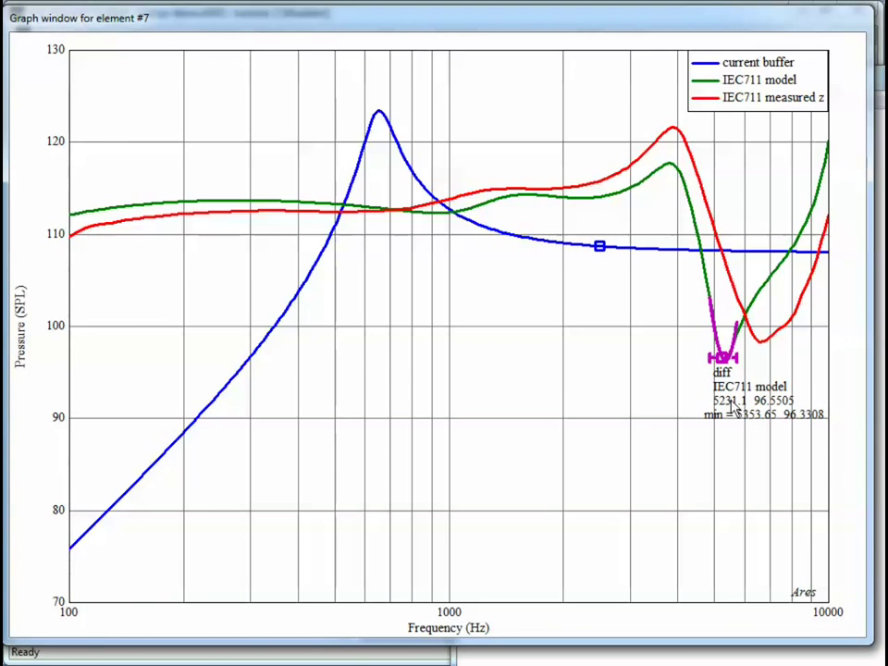
Move the diff cursor along the graph to about 1035 Hz on the IEC711 model curve
mouse_move(723, 357)
left_mouse_down()
mouse_move(678, 151)
mouse_move(676, 129)
mouse_move(698, 130)
mouse_move(661, 139)
mouse_move(621, 128)
left_mouse_up()
mouse_move(672, 139)
left_mouse_down()
mouse_move(603, 200)
mouse_move(452, 216)
left_mouse_up()
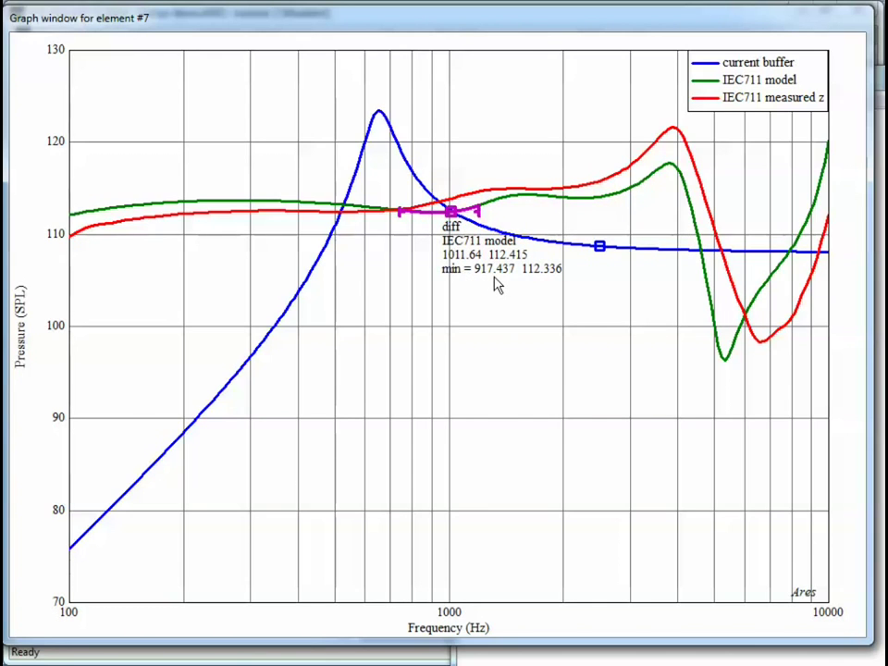
mouse_move(452, 210)
left_mouse_down()
mouse_move(454, 220)
mouse_move(456, 213)
left_mouse_up()
Change the diff cursor's curve fit to polynomial and open its polynomials value for editing
double_click(456, 215)
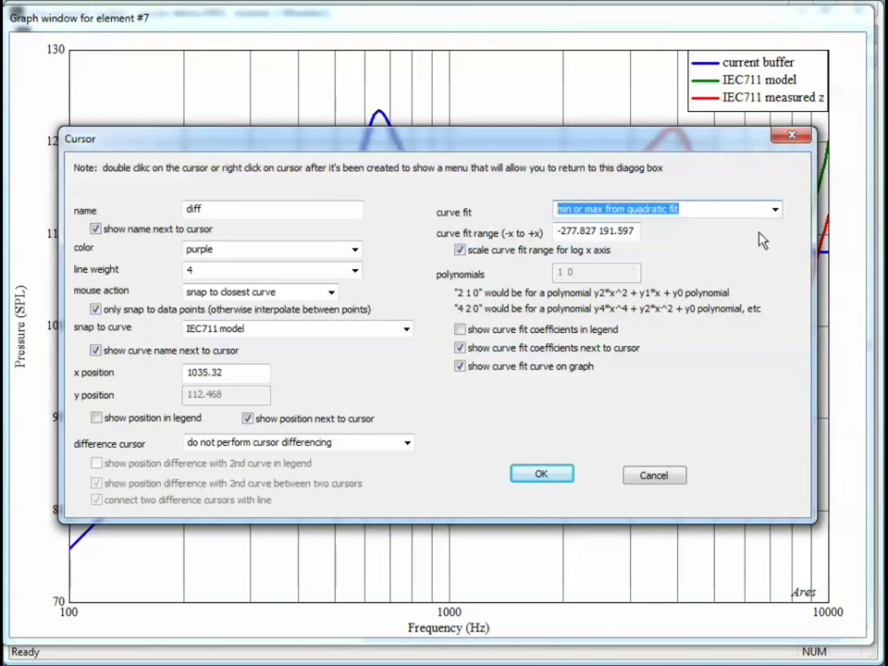
left_click(777, 212)
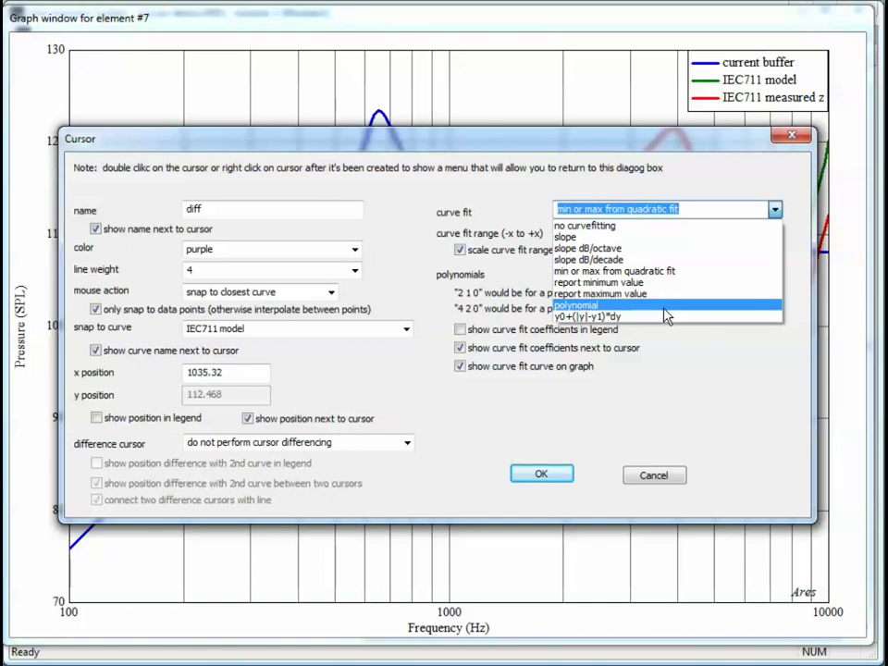
left_click(663, 306)
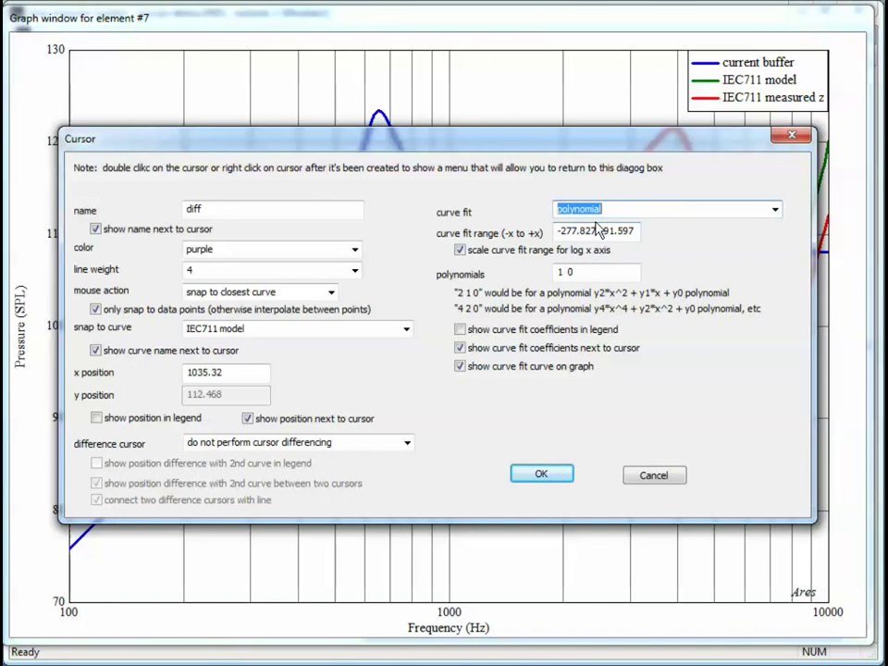
left_click(583, 271)
left_click_drag(583, 271, 525, 271)
left_click(596, 276)
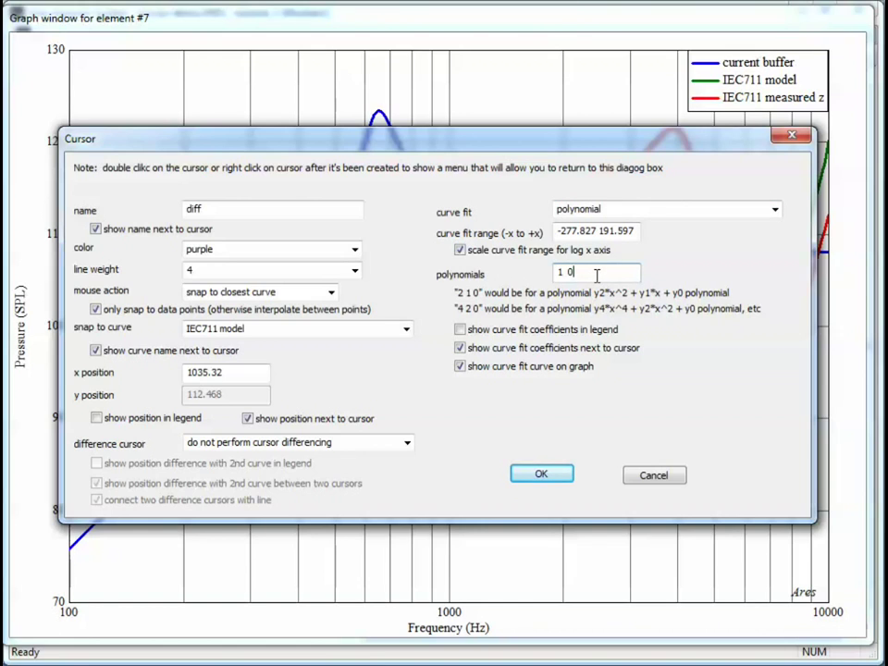
left_click_drag(597, 276, 505, 264)
left_click(611, 272)
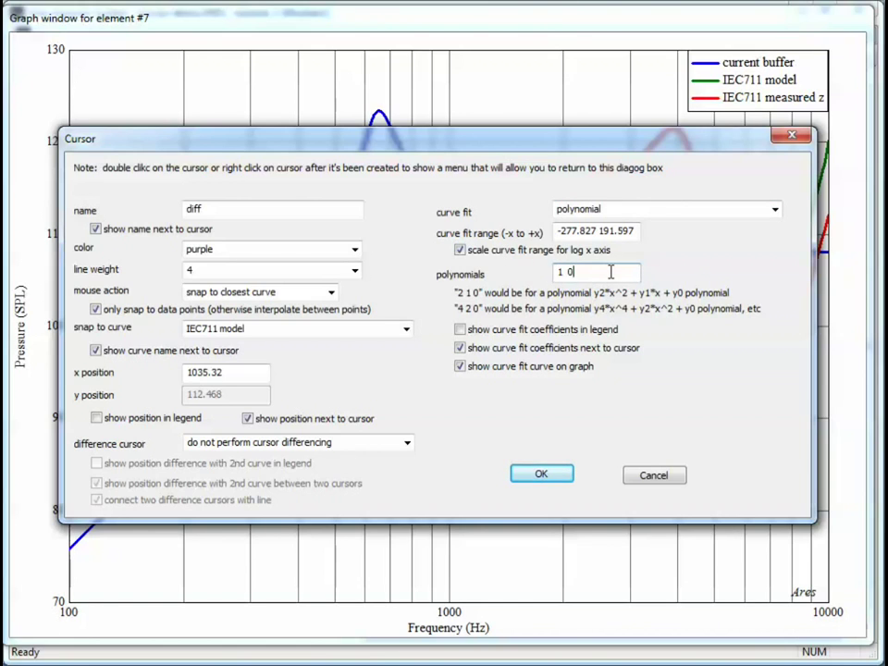
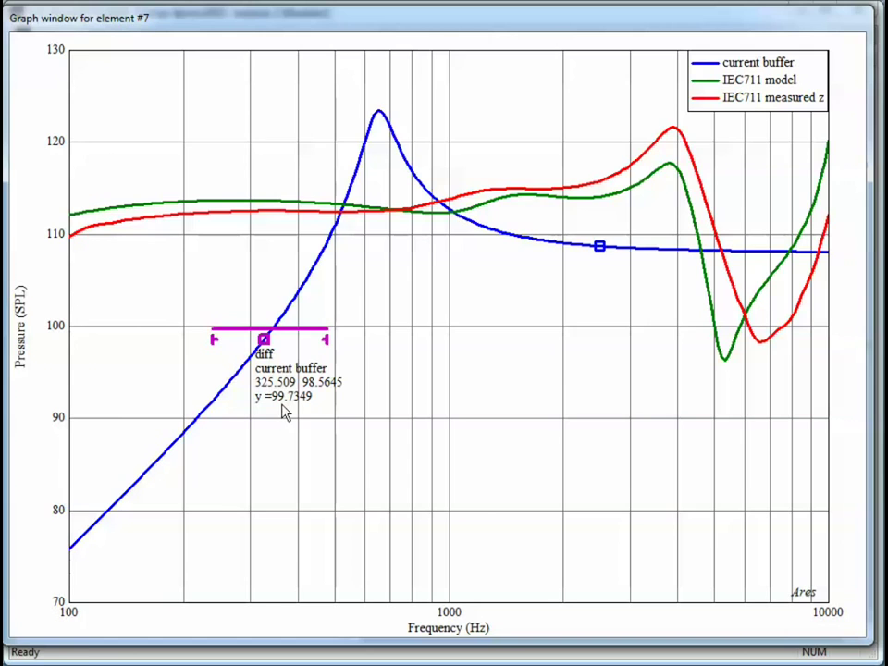
Widen the diff cursor's fit range to about -448 to +1910 Hz and place it on the IEC711 model curve at about 622 Hz
left_click_drag(264, 341, 240, 358)
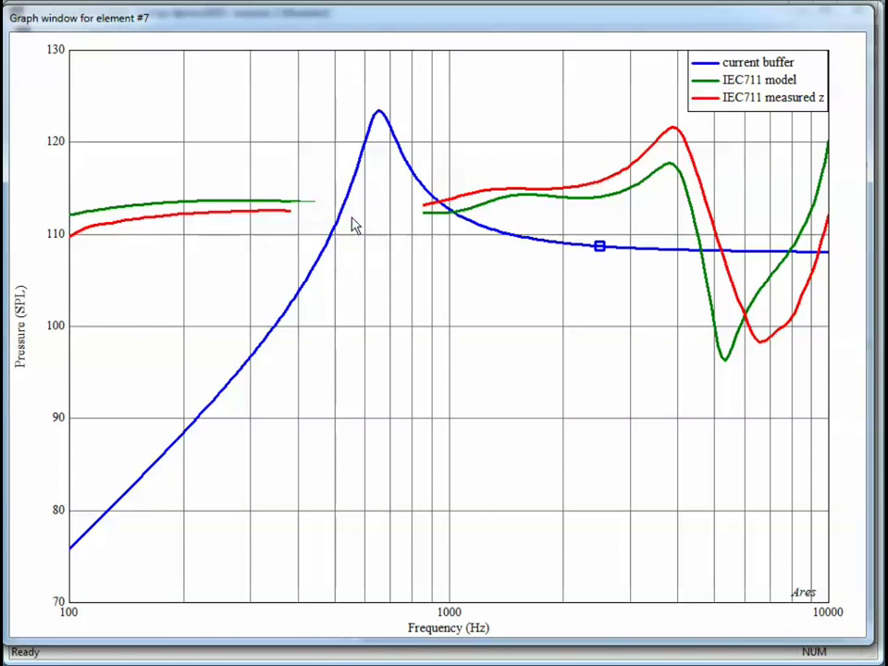
left_click_drag(418, 220, 582, 222)
left_click_drag(297, 222, 143, 213)
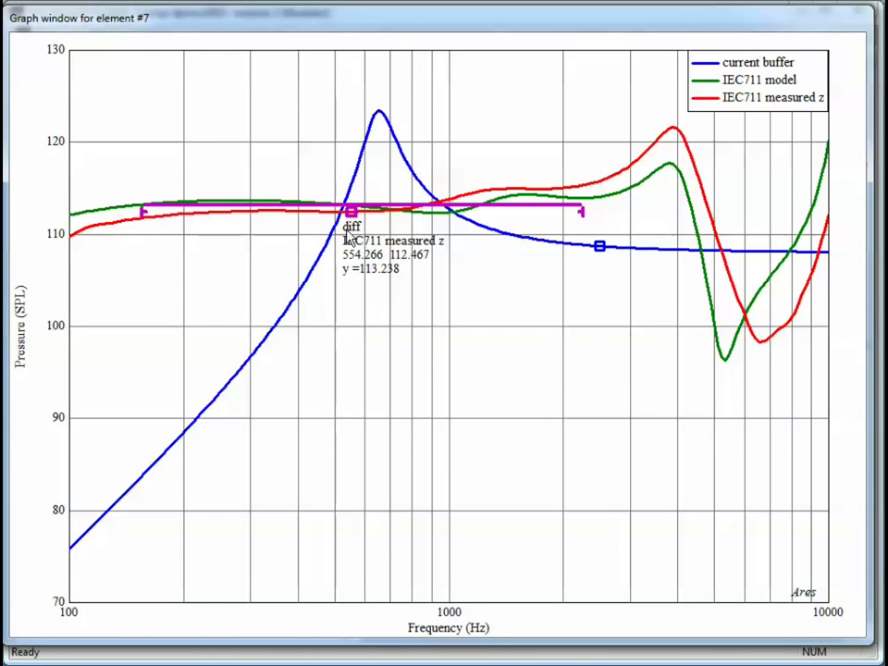
mouse_move(354, 212)
left_mouse_down()
mouse_move(377, 208)
mouse_move(369, 208)
left_mouse_up()
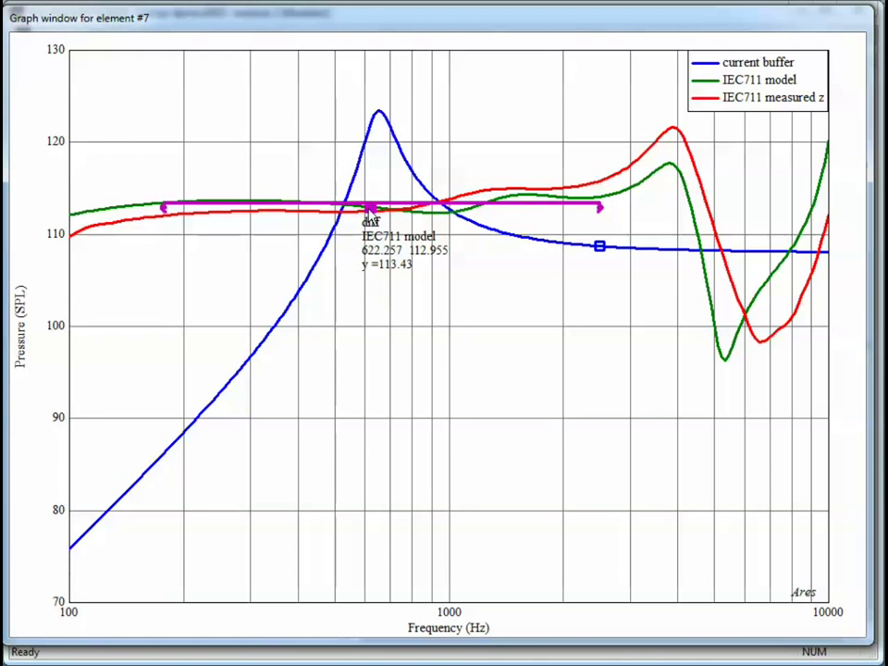
Set the diff cursor's polynomials to 1 0 and shorten its fit range to about 400 to 1500 Hz
double_click(429, 239)
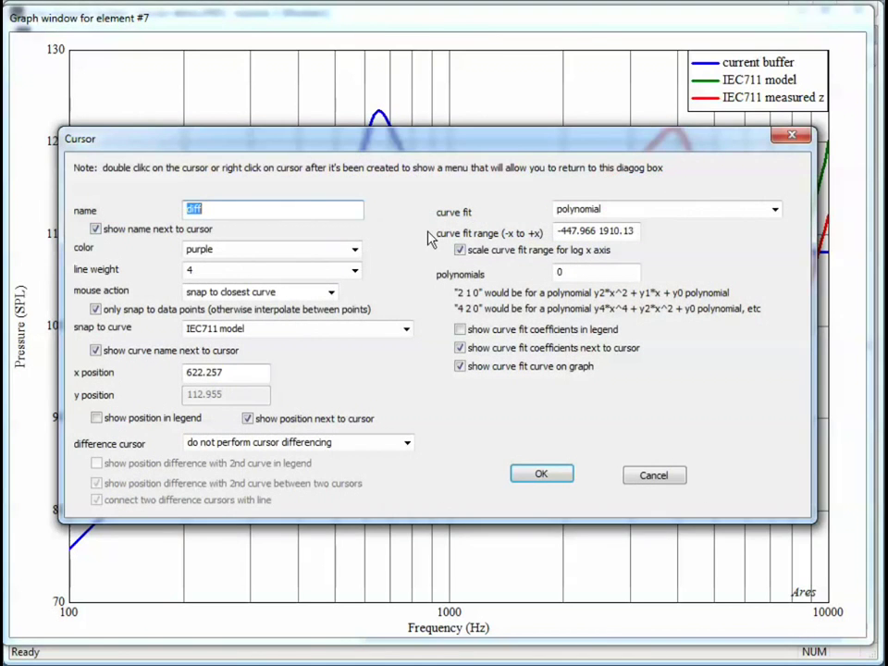
double_click(576, 272)
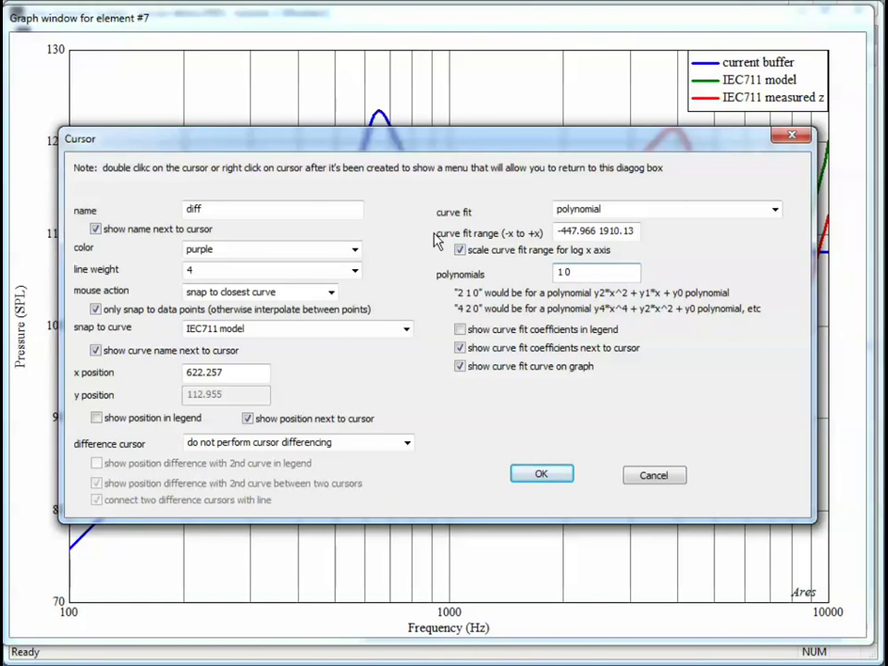
left_click(541, 474)
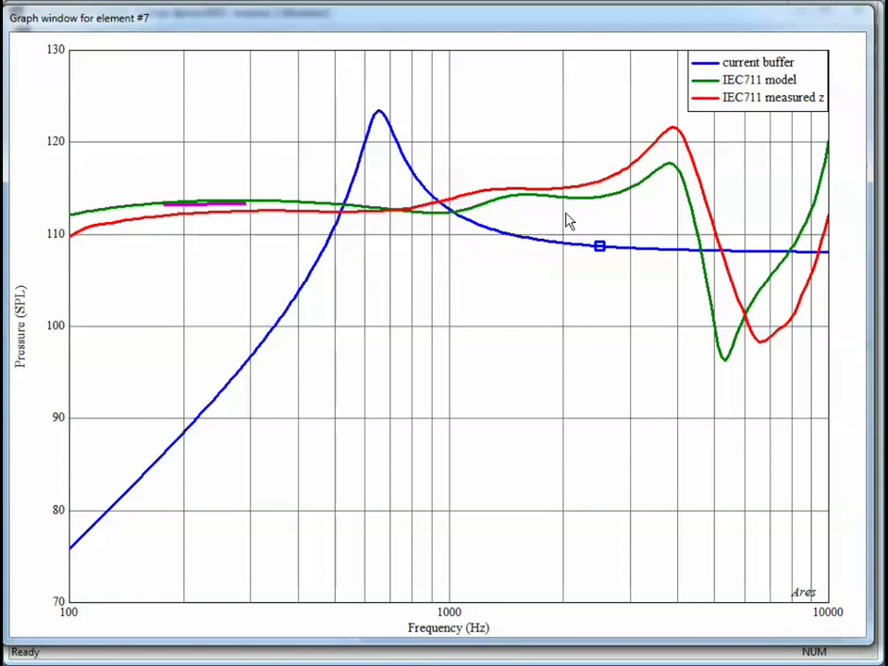
left_click_drag(163, 219, 299, 219)
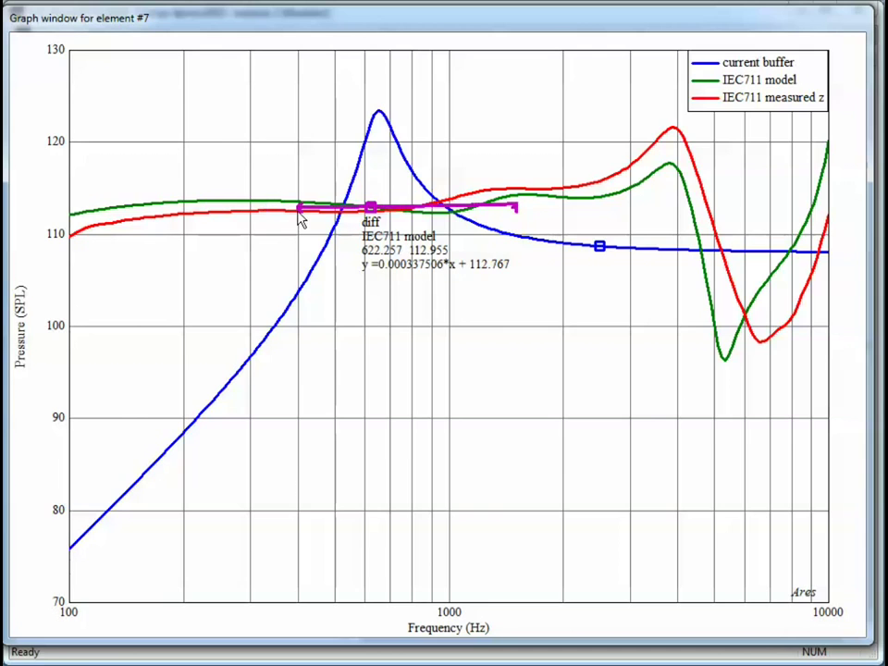
Shorten the diff cursor's fit range to end at about 1200 Hz and move the cursor onto the current buffer curve at about 374 Hz
left_click_drag(516, 207, 482, 210)
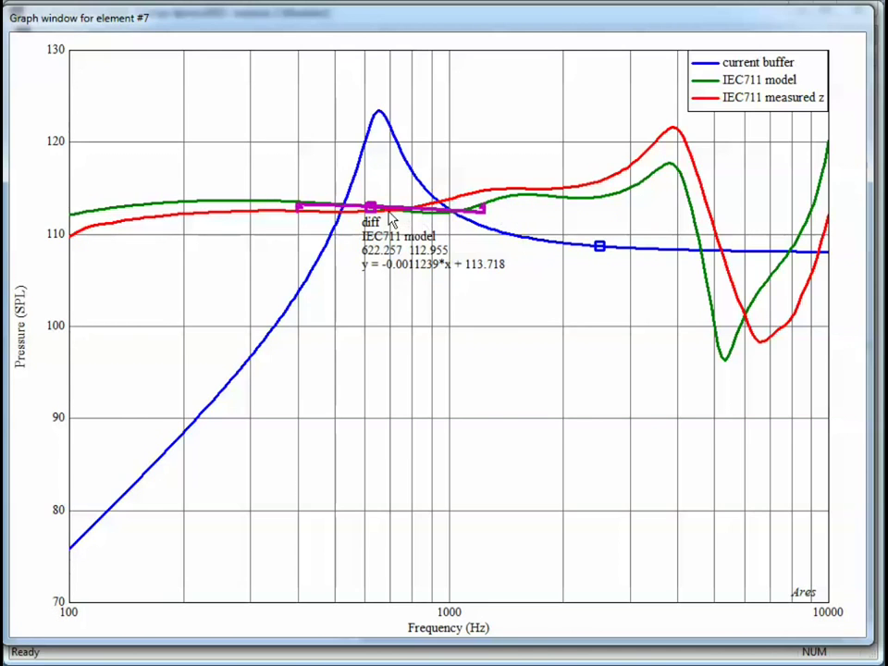
left_click_drag(391, 219, 197, 438)
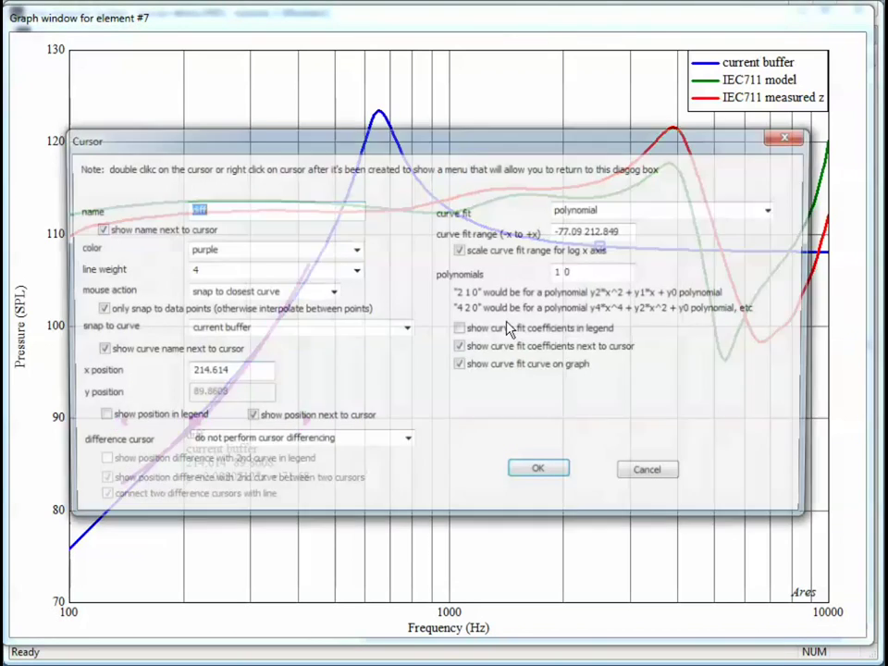
double_click(195, 423)
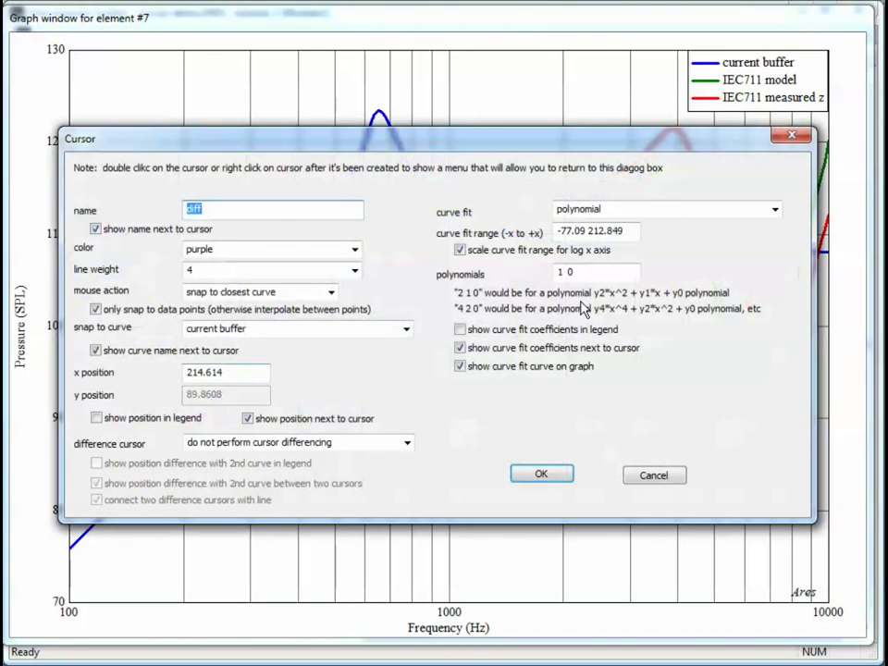
left_click(541, 474)
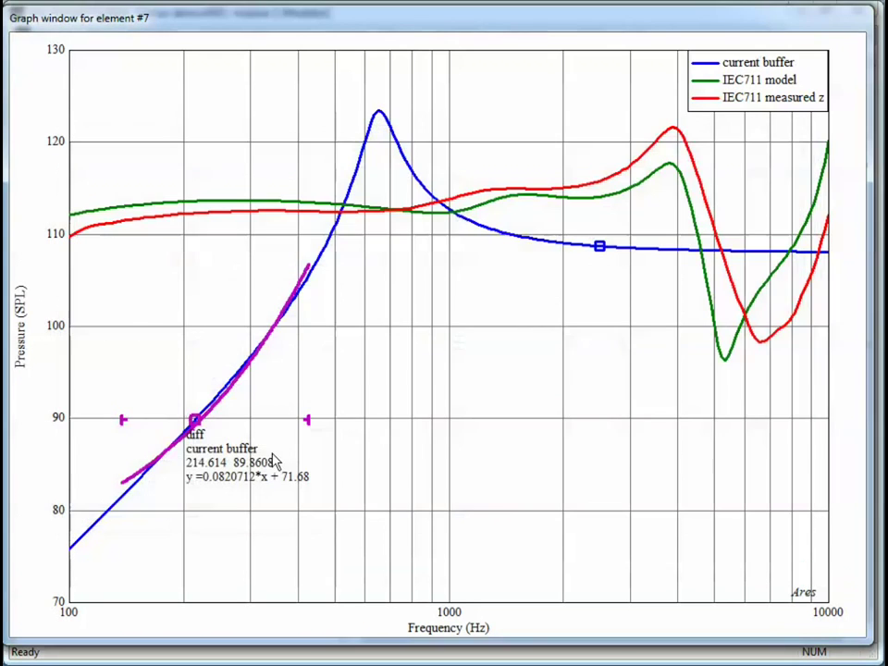
left_click_drag(193, 434, 214, 453)
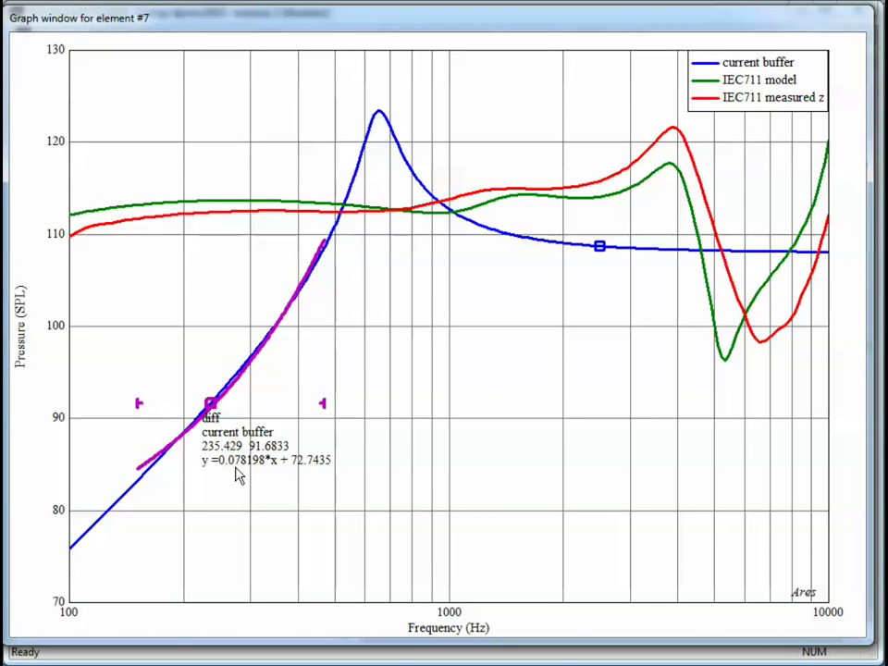
mouse_move(214, 427)
left_mouse_down()
mouse_move(165, 481)
mouse_move(275, 341)
mouse_move(375, 240)
mouse_move(609, 292)
mouse_move(390, 270)
mouse_move(286, 422)
left_mouse_up()
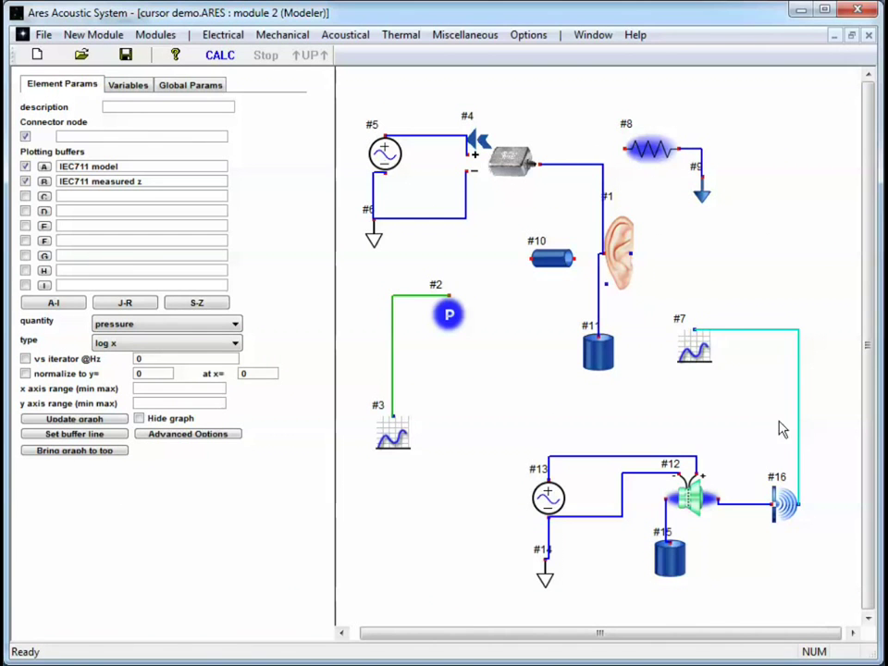
Change the graph type of element #7 to a linear x axis
left_click(694, 348)
left_click(194, 343)
left_click(184, 358)
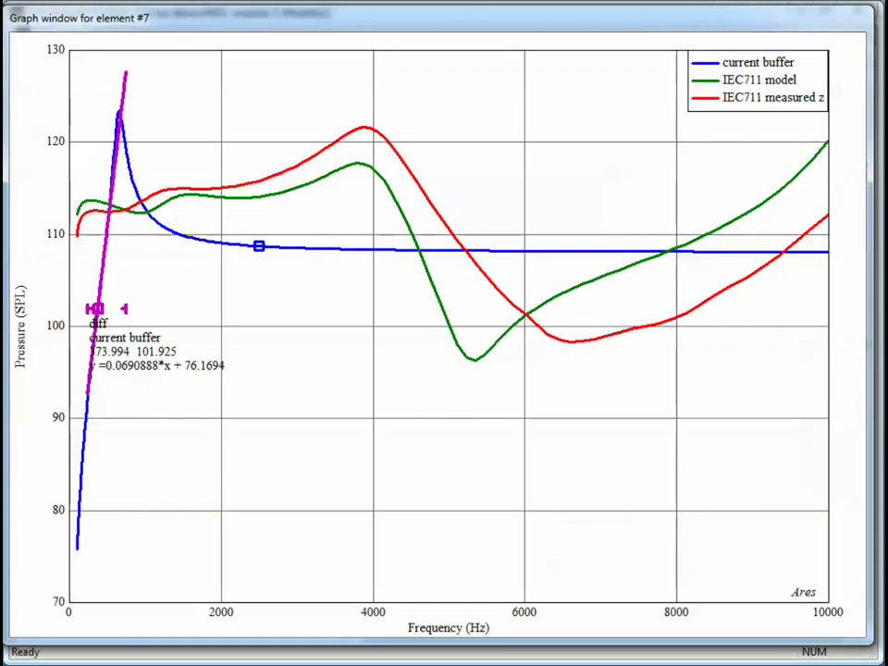
Move the diff cursor along the current buffer curve to about 3612 Hz with its fit range widened to about -986 to +809 Hz
left_click_drag(99, 309, 382, 250)
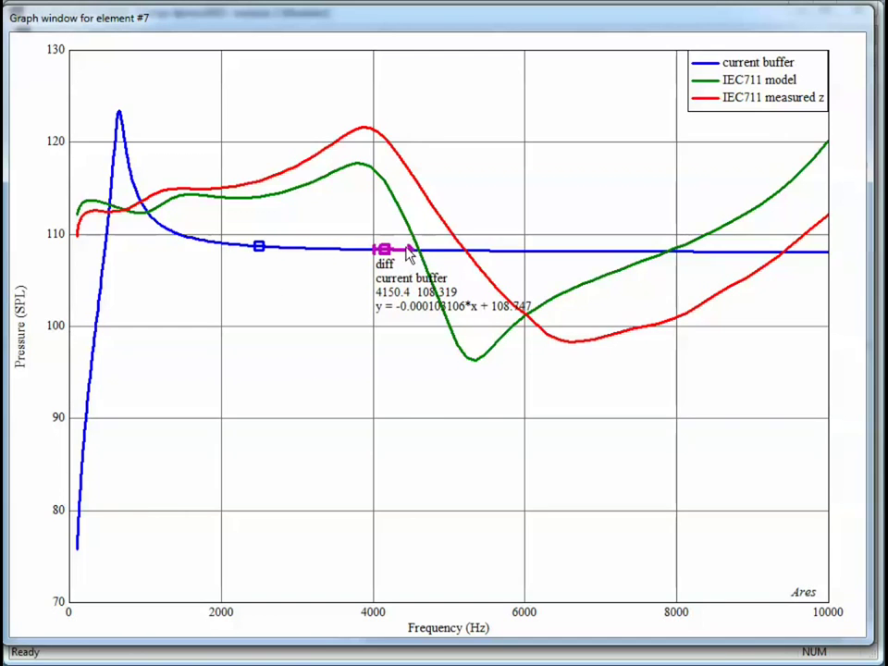
left_click_drag(375, 250, 311, 251)
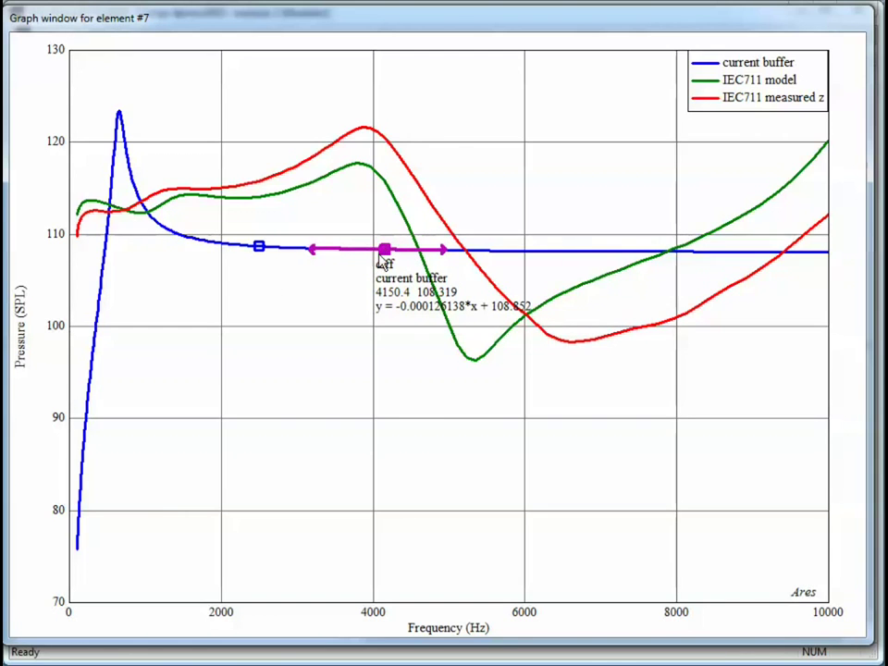
left_click_drag(385, 262, 336, 249)
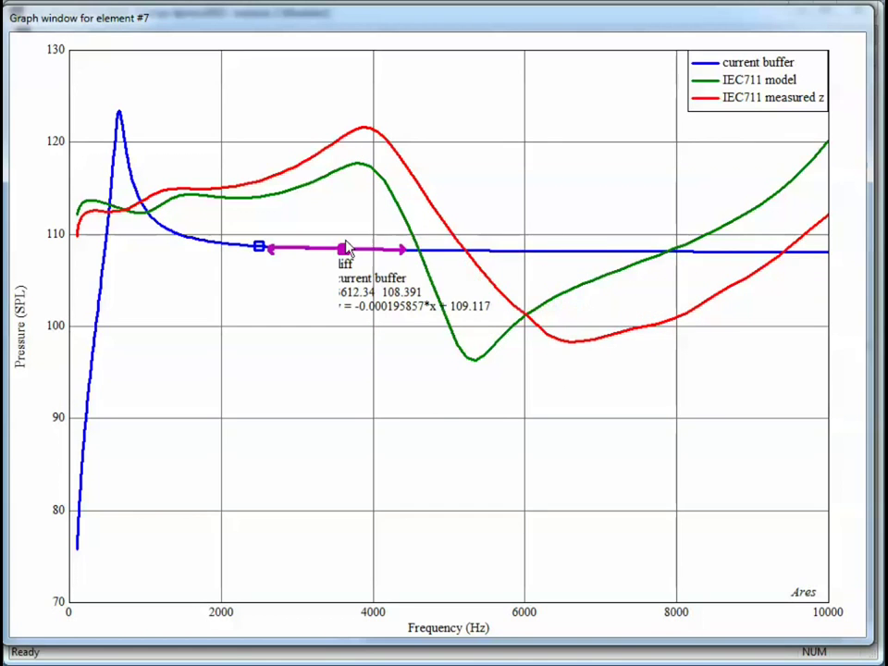
Give the diff cursor a polynomial curve fit with polynomials 2 1 0, taken over from the quadratic min or max fit
double_click(335, 250)
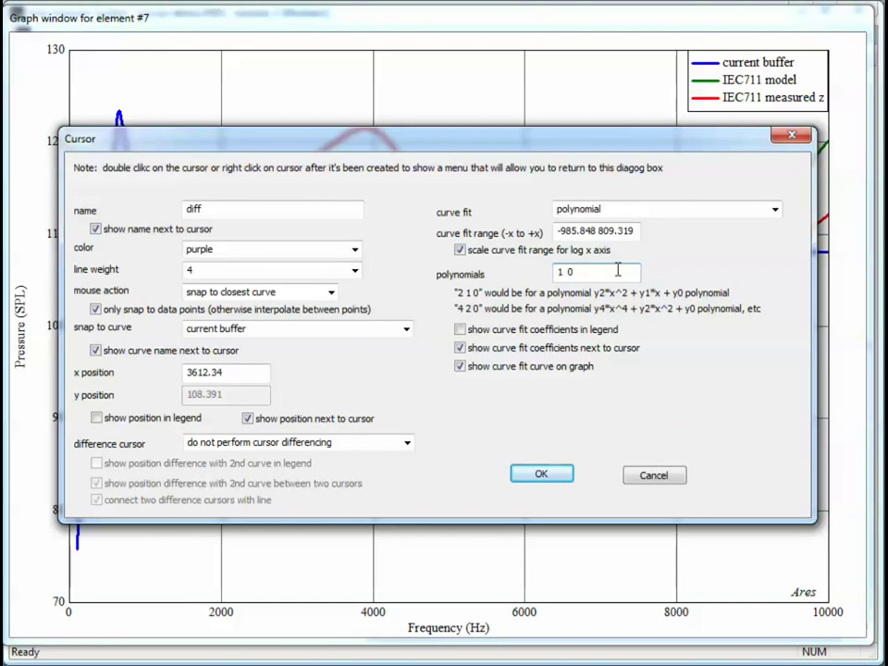
left_click(775, 211)
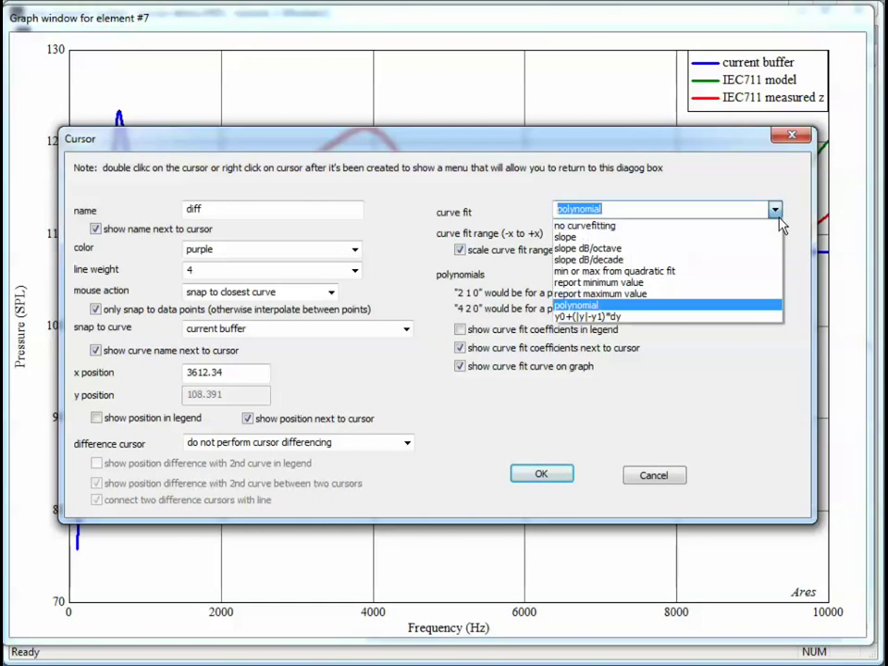
left_click(723, 272)
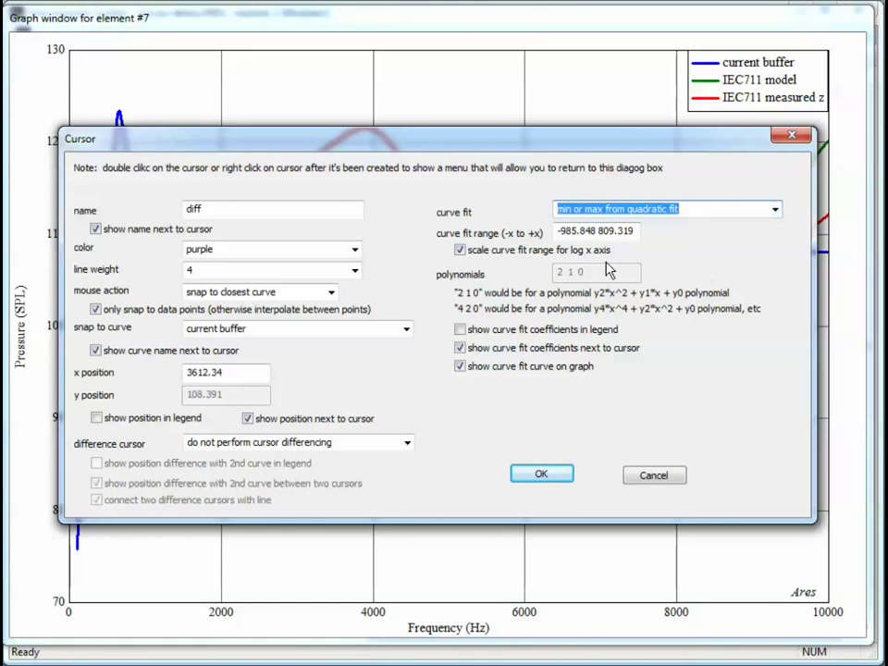
left_click(775, 211)
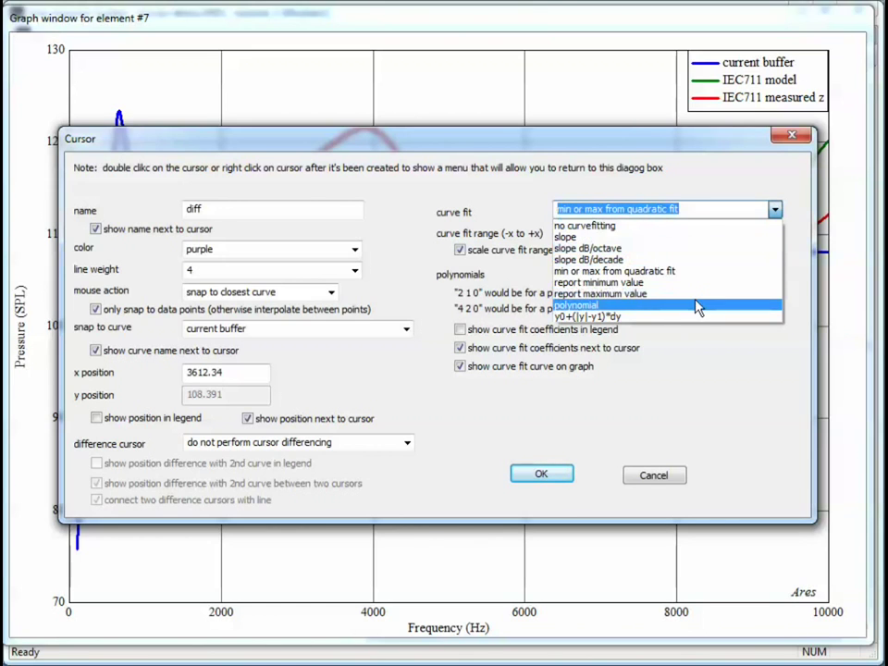
left_click(700, 306)
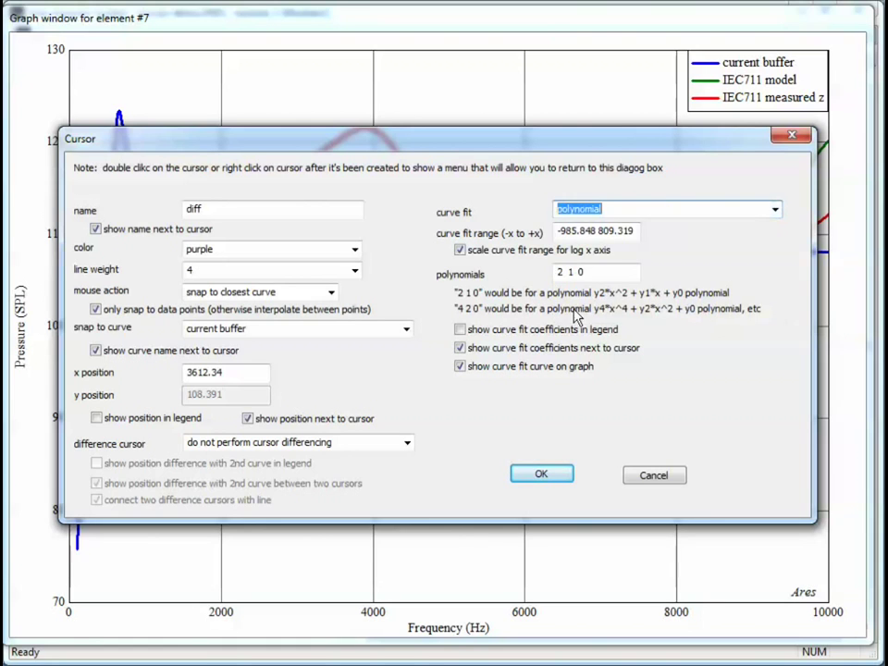
left_click(542, 474)
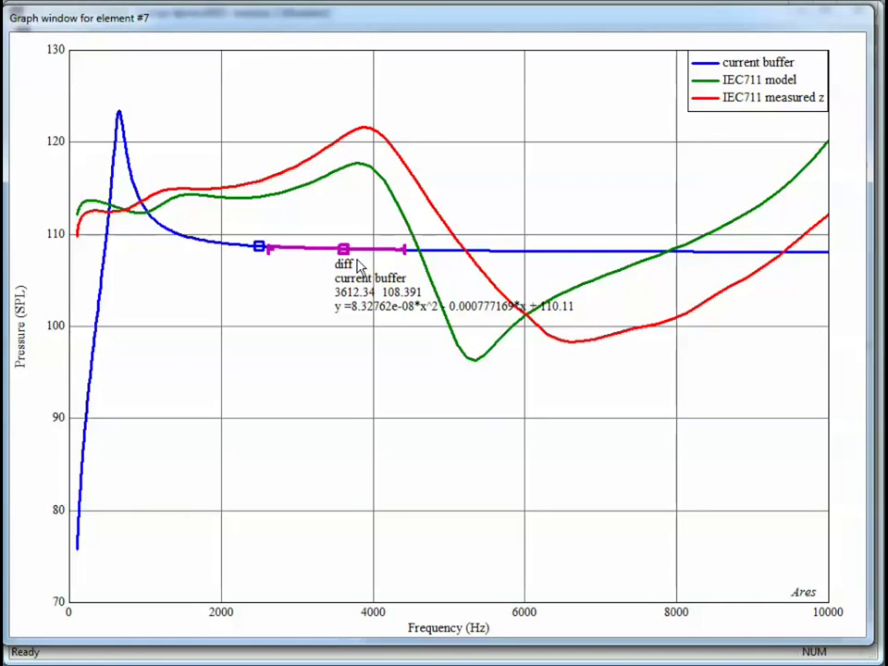
Place the diff cursor on the IEC711 measured z peak at about 4055 Hz and narrow its fit range to about -477 to +651 Hz
left_click_drag(343, 248, 379, 137)
left_click_drag(444, 135, 426, 135)
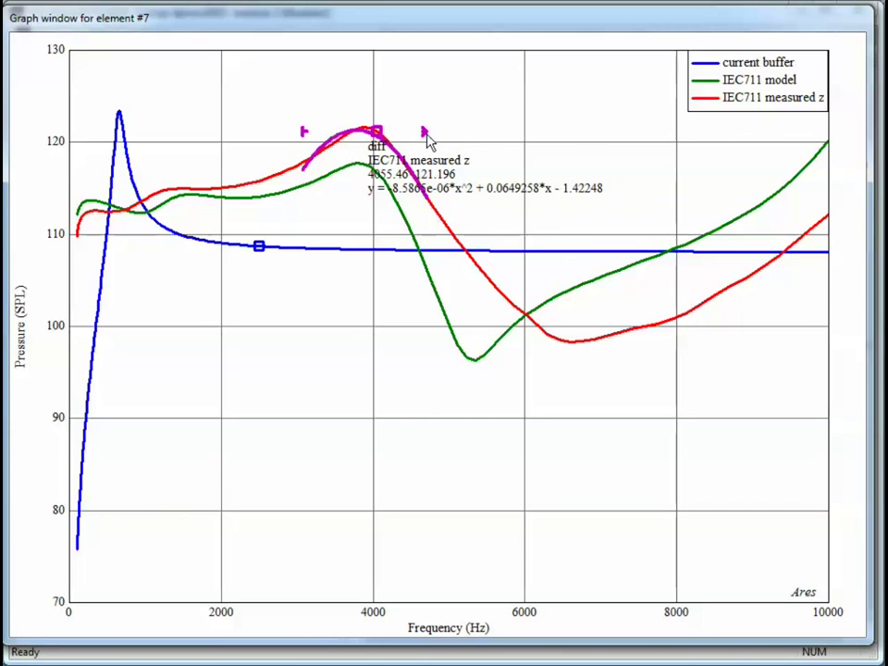
left_click_drag(305, 130, 343, 130)
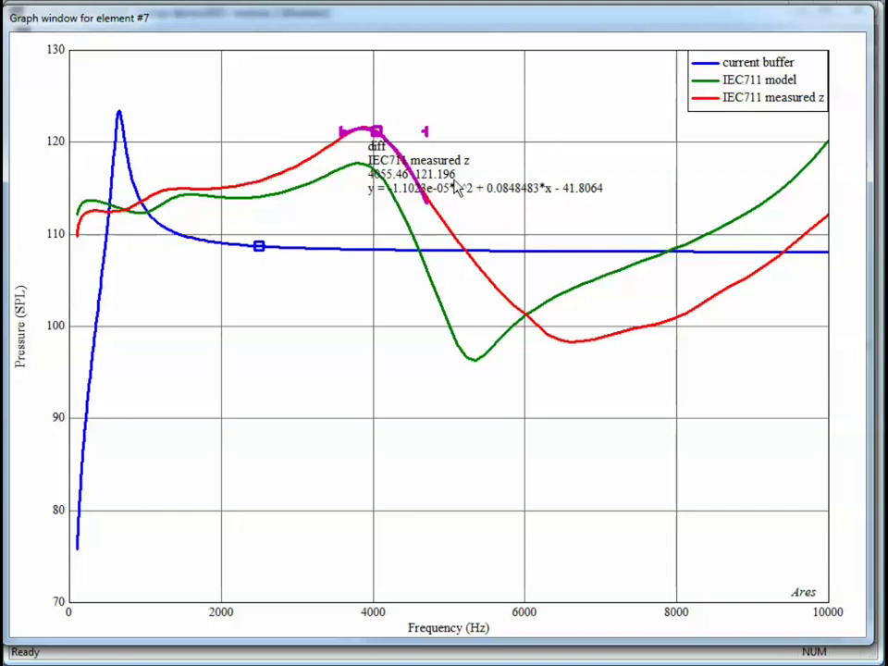
Show the diff cursor's curve fit coefficients in the legend instead of next to the cursor
double_click(377, 137)
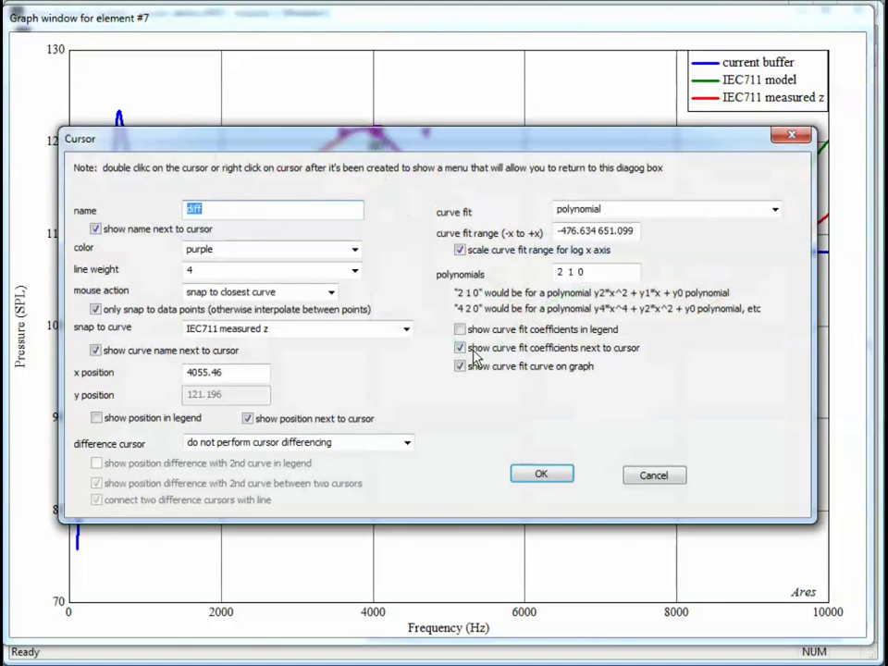
left_click(522, 331)
left_click(536, 474)
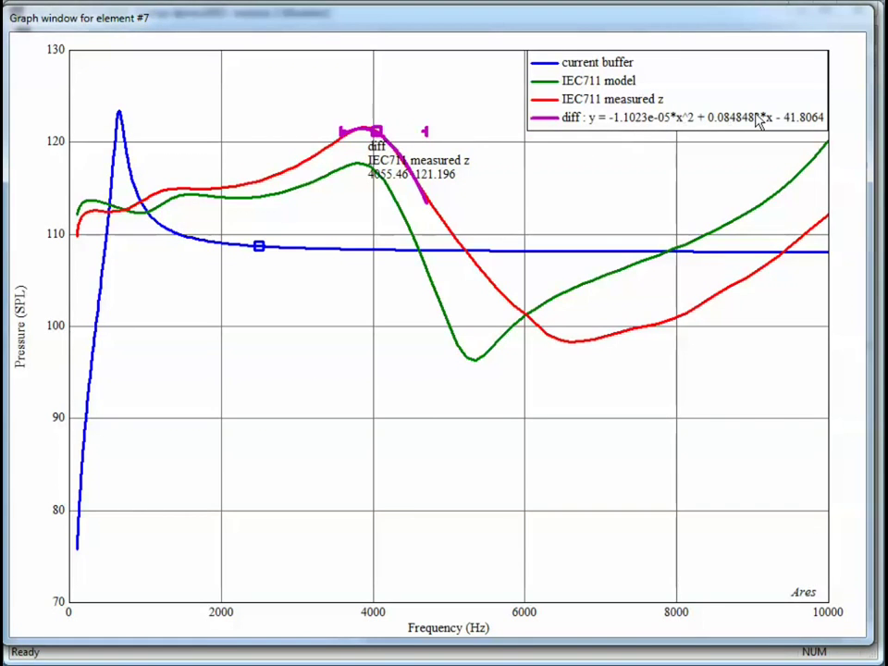
Move the diff cursor through the dips of both IEC711 curves to about 2800 Hz on the IEC711 model curve and open its settings
left_click(379, 135)
left_click_drag(379, 135, 457, 345)
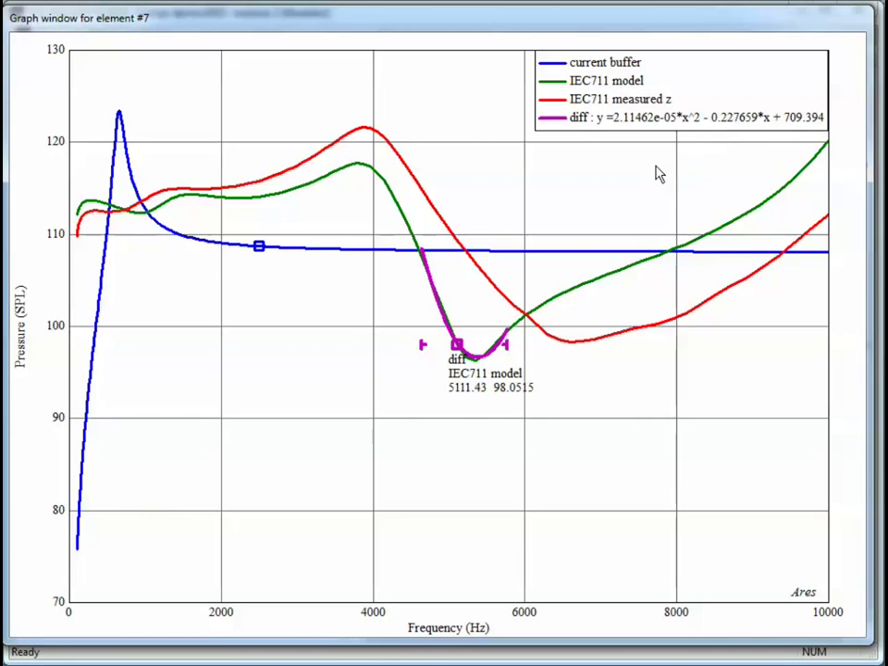
left_click_drag(457, 345, 558, 356)
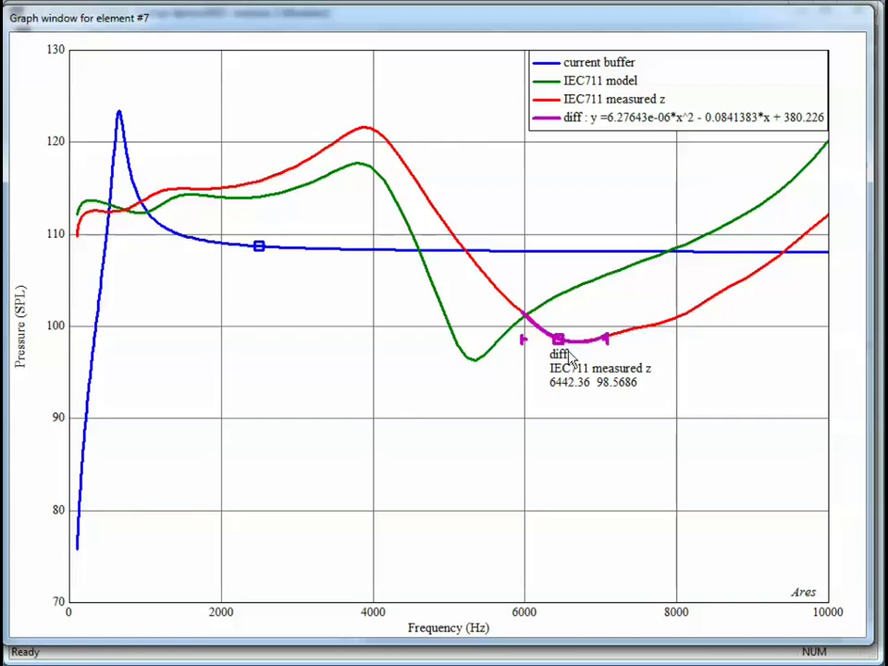
left_click_drag(570, 358, 281, 191)
double_click(281, 191)
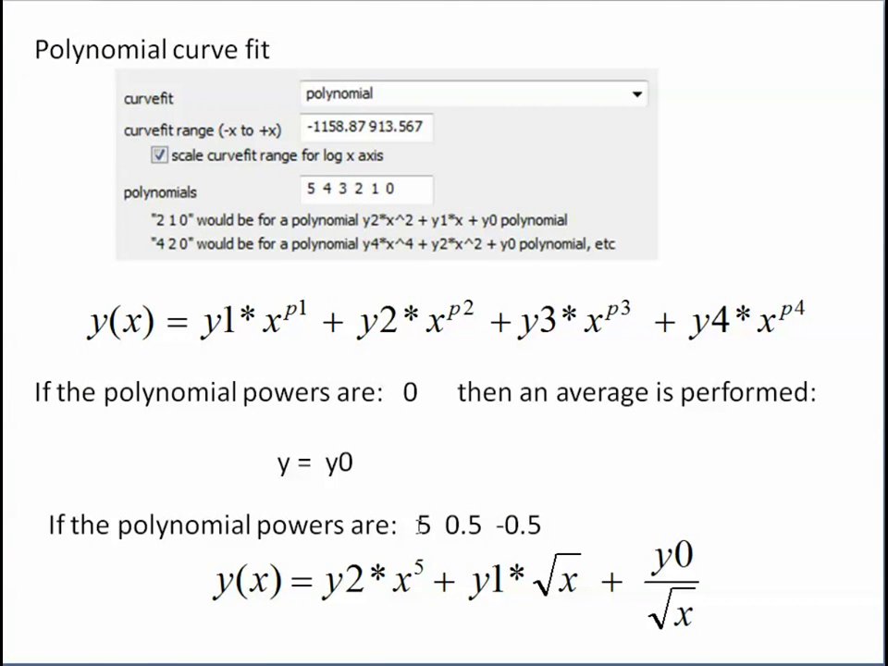
left_click(425, 534)
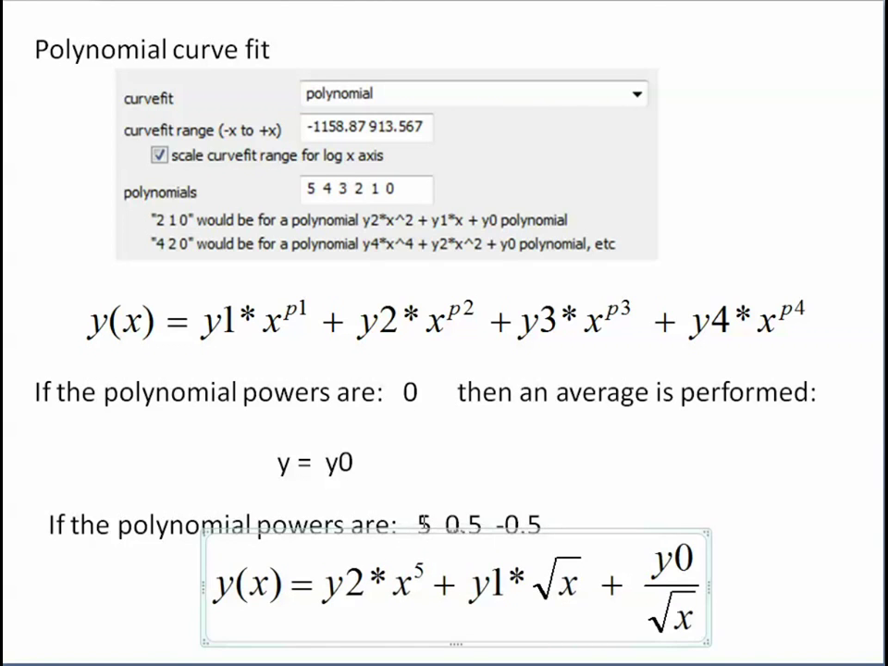
left_click(425, 525)
left_click(799, 500)
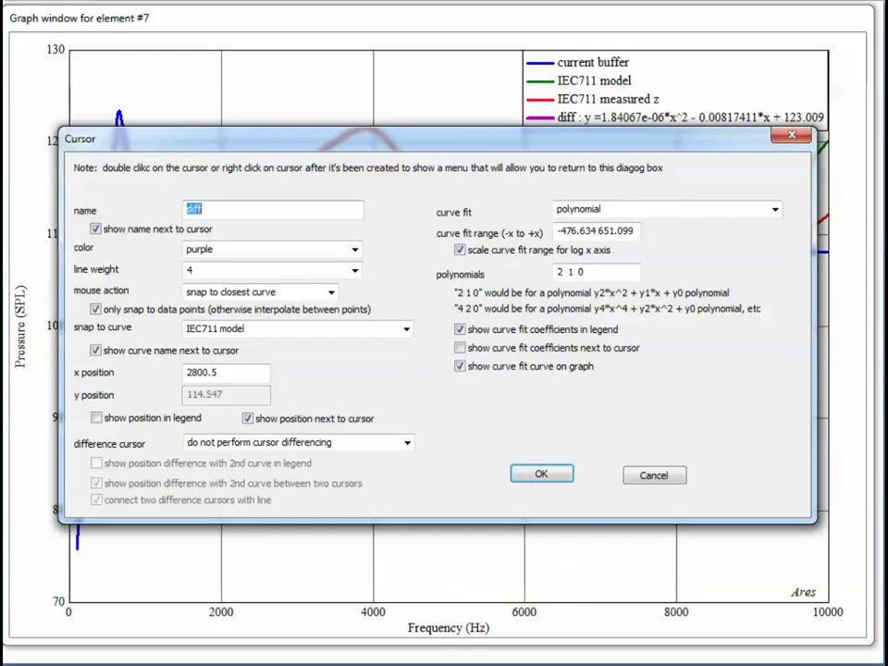
Set the diff cursor's polynomials to 5 .5 -.5
left_click_drag(598, 276, 399, 253)
type("5")
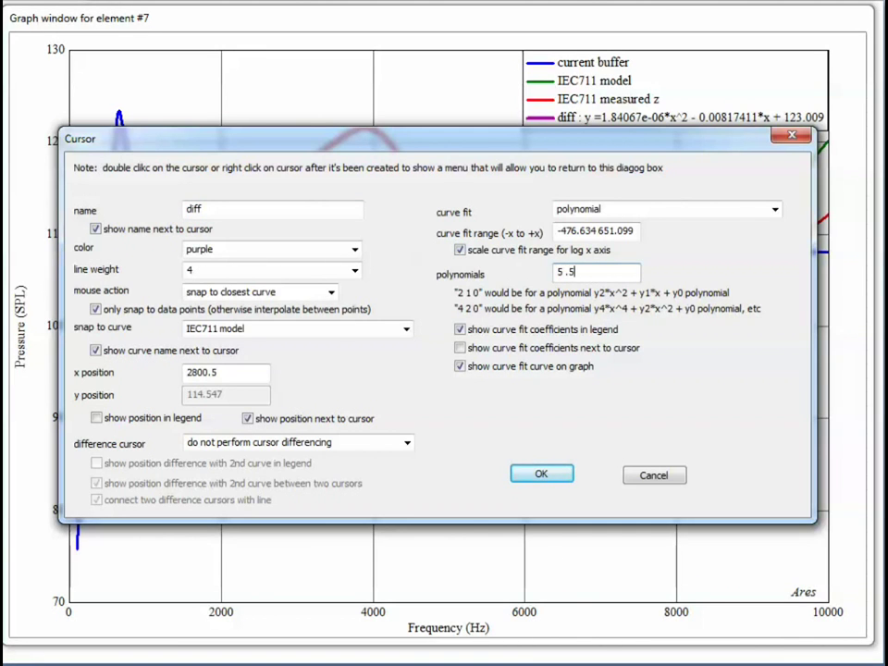
type(" .5 -.5")
left_click(541, 475)
Widen the diff cursor's fit range to about -1414 to +1428 Hz and place it on the IEC711 model curve at about 5111 Hz
left_click_drag(284, 214, 344, 203)
left_click_drag(397, 172, 451, 176)
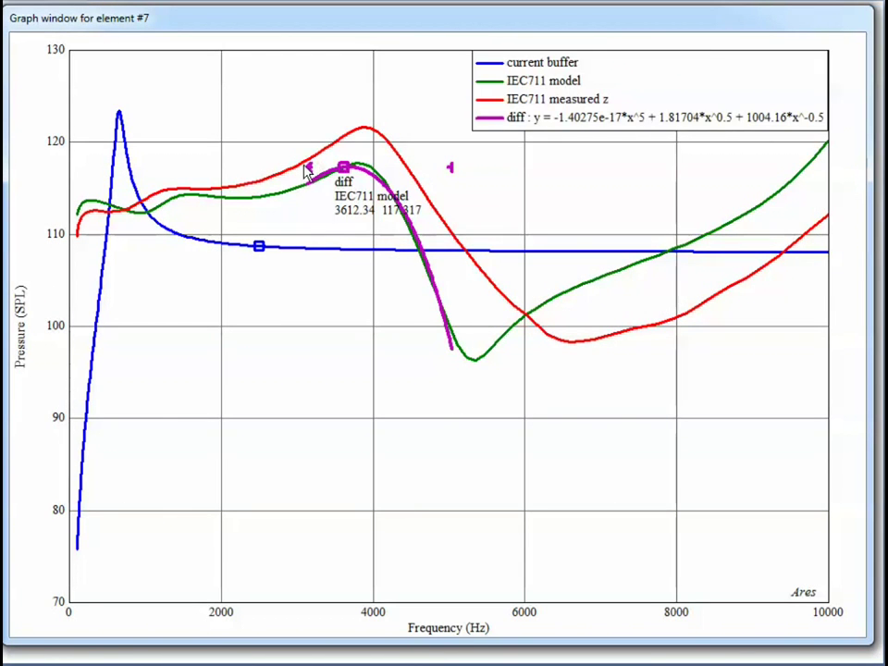
left_click_drag(308, 172, 237, 181)
left_click_drag(342, 167, 457, 351)
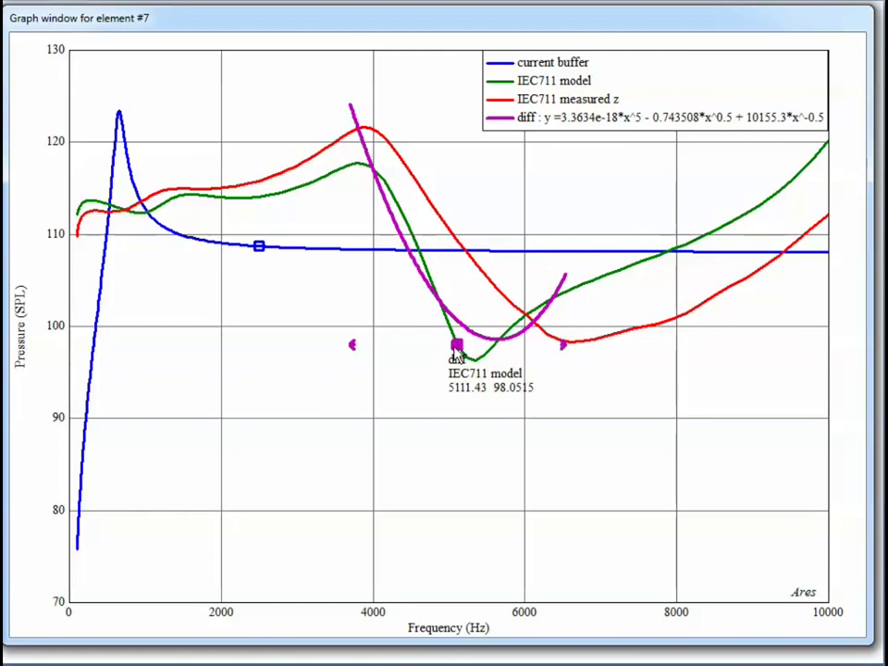
Set the diff cursor's polynomials to 5 4 3 2 1 0
double_click(457, 350)
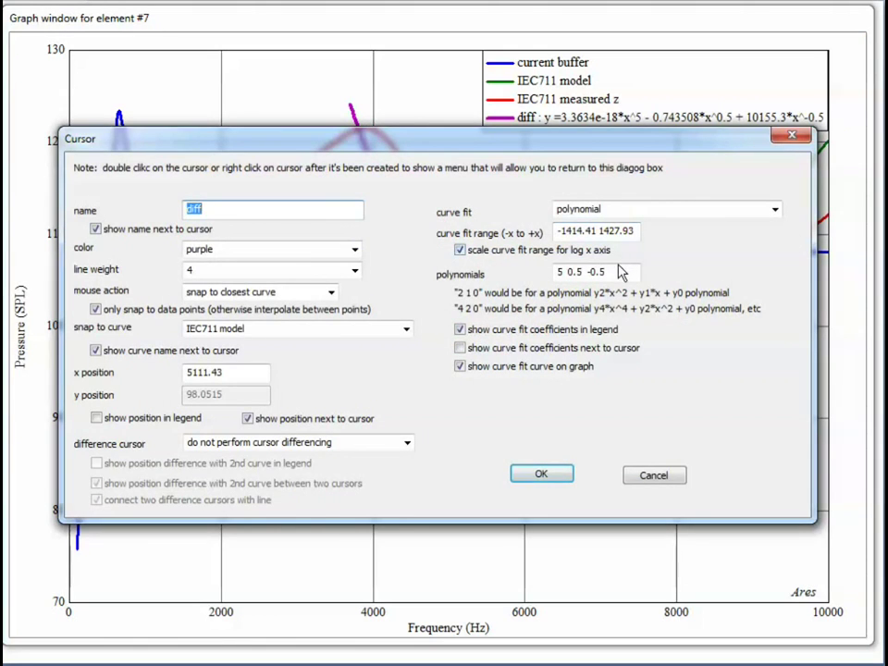
left_click_drag(623, 269, 566, 271)
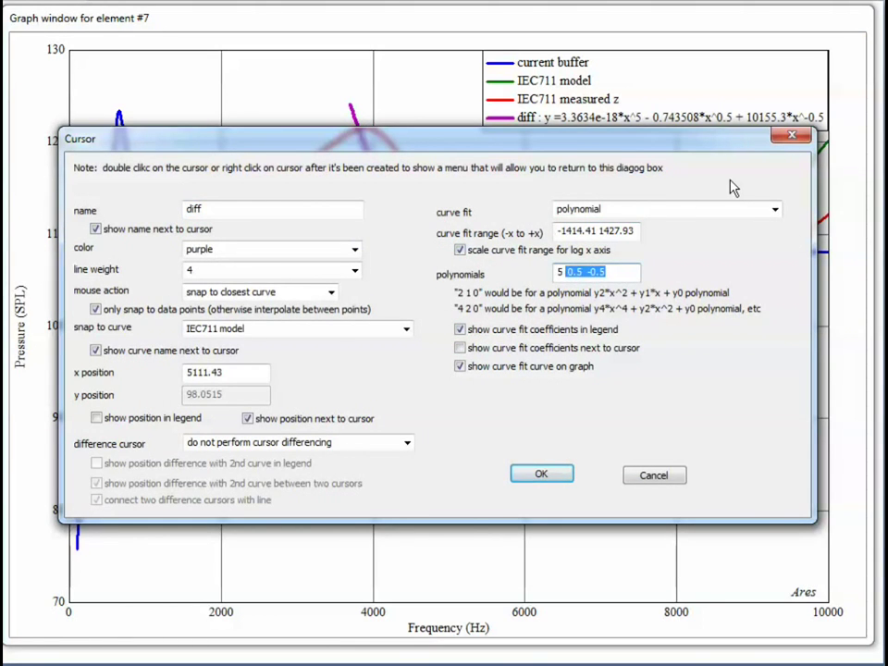
type("4 3")
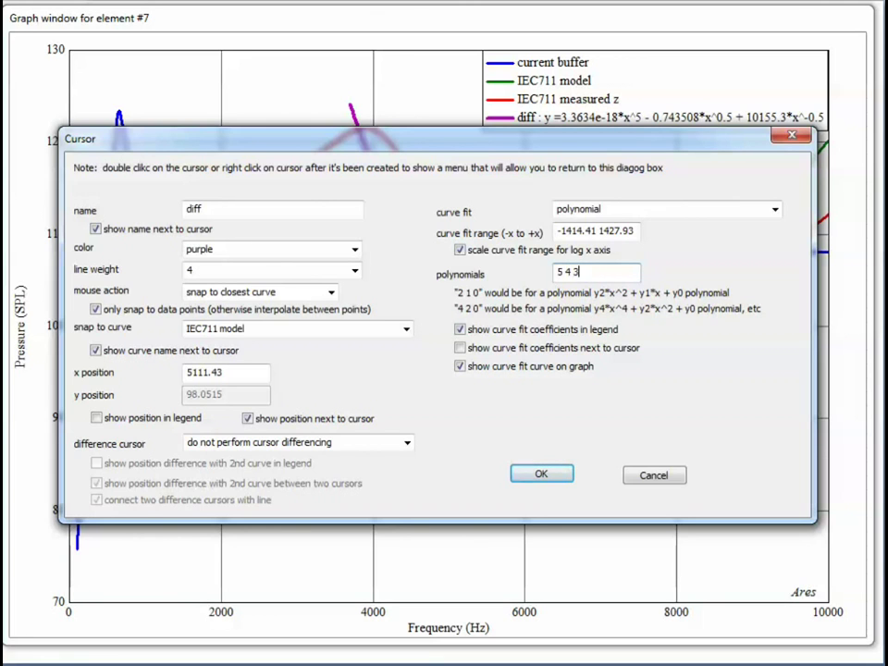
type(" 2 1 0")
left_click(563, 479)
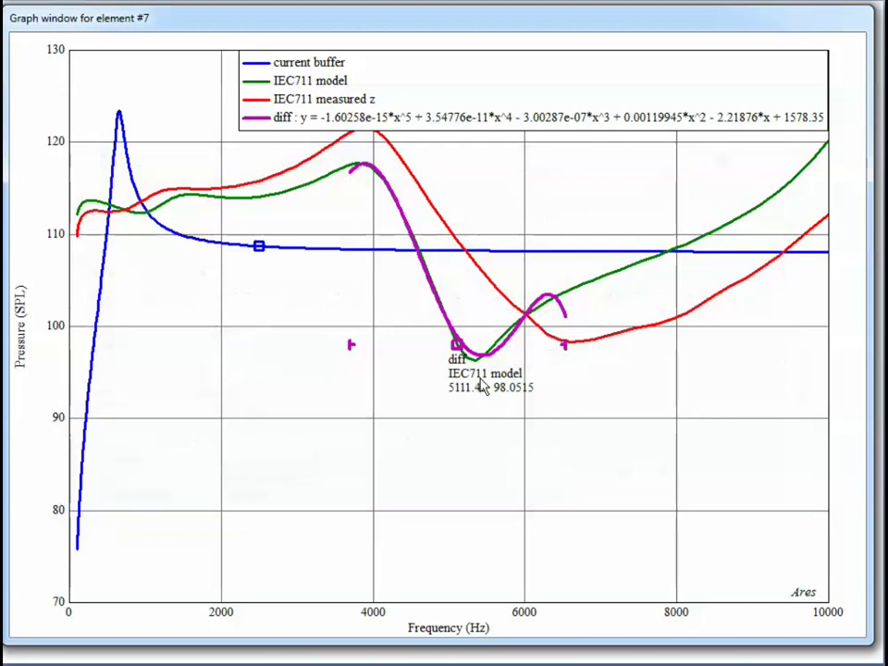
Move the diff cursor between the dips of the IEC711 model and IEC711 measured z curves, ending at about 6748 Hz on measured z
left_click_drag(456, 344, 586, 361)
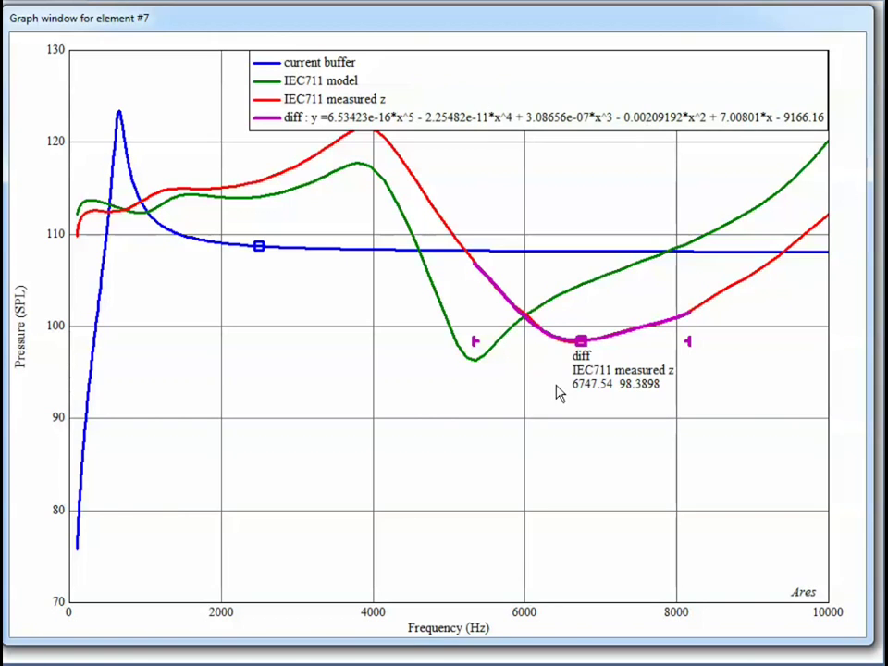
left_click_drag(581, 356, 478, 362)
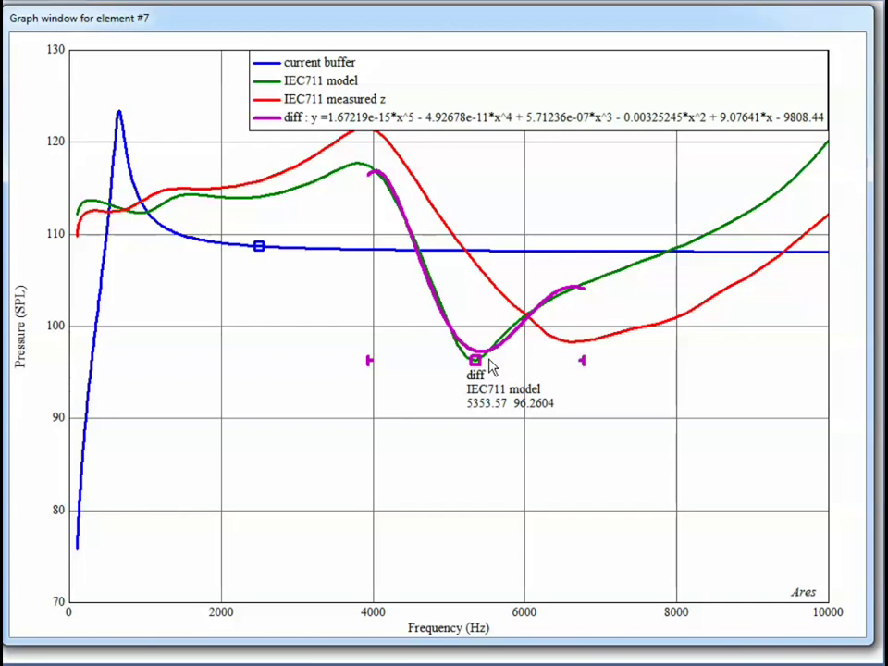
left_click_drag(476, 368, 579, 353)
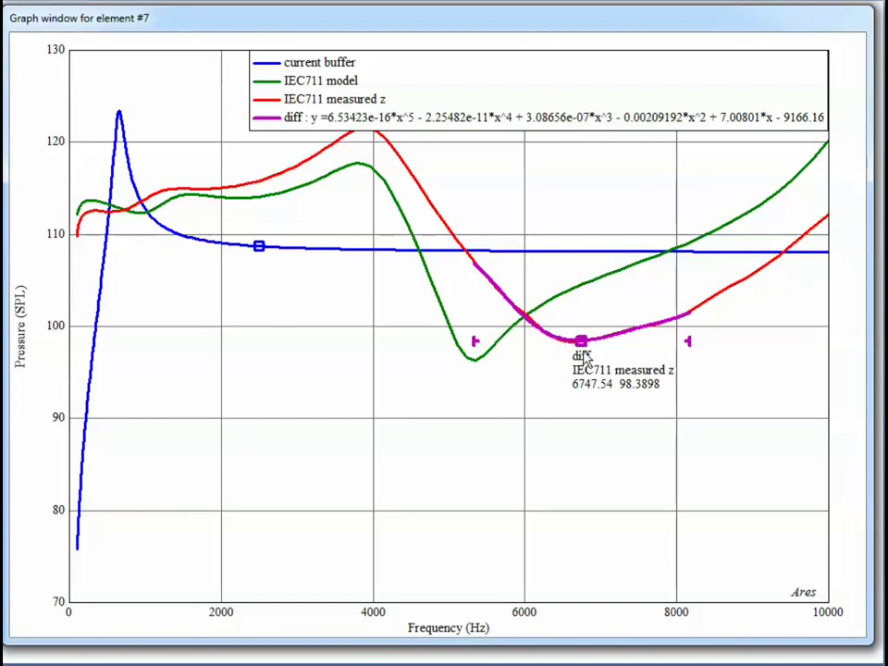
Move the diff cursor onto the IEC711 model curve, ending near its peak at about 3872 Hz
left_click_drag(581, 342, 425, 277)
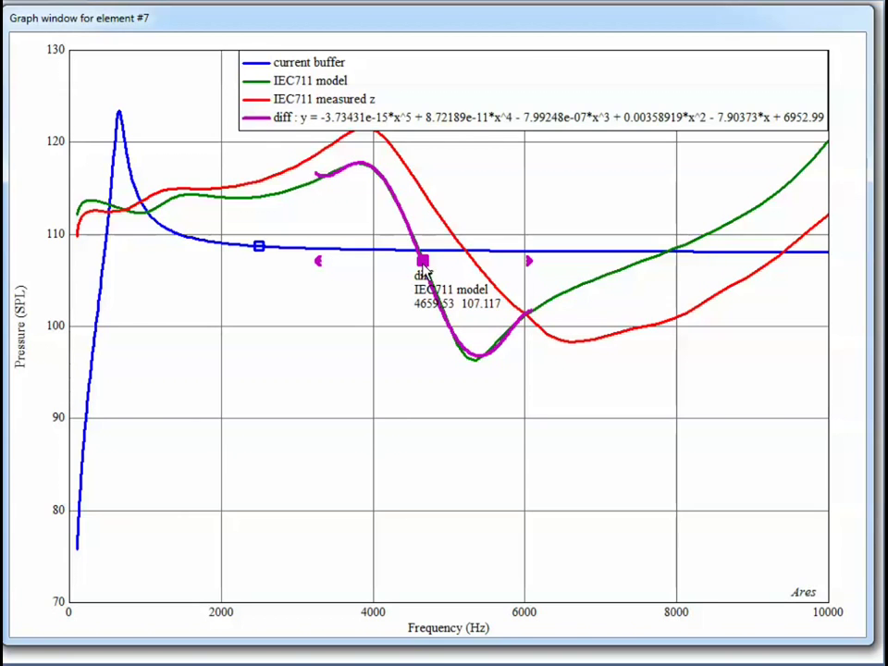
mouse_move(424, 263)
left_mouse_down()
mouse_move(403, 216)
mouse_move(363, 169)
left_mouse_up()
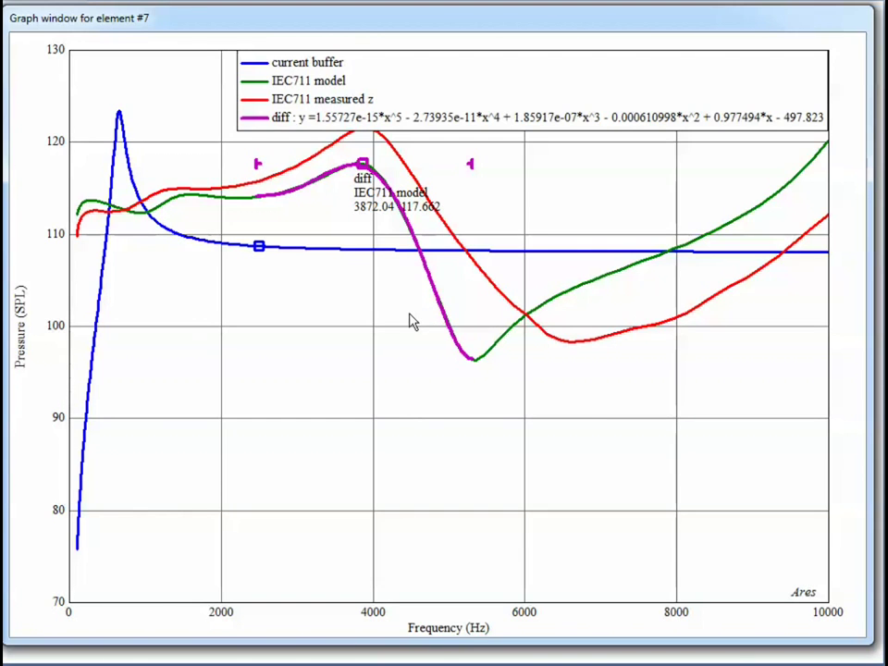
Delete cursor 1 from the current buffer curve
right_click(256, 303)
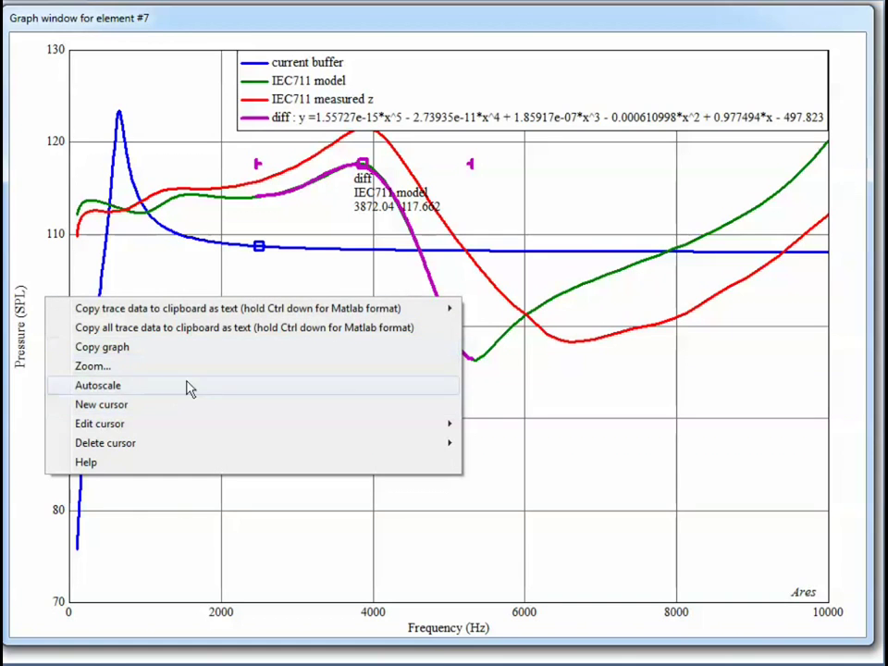
left_click(259, 252)
right_click(260, 253)
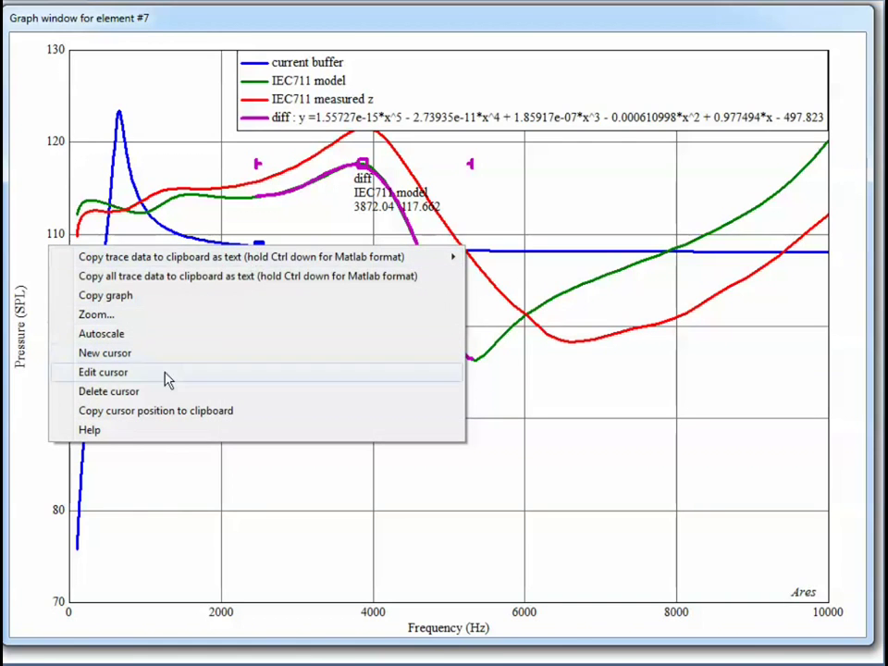
left_click(287, 487)
right_click(239, 382)
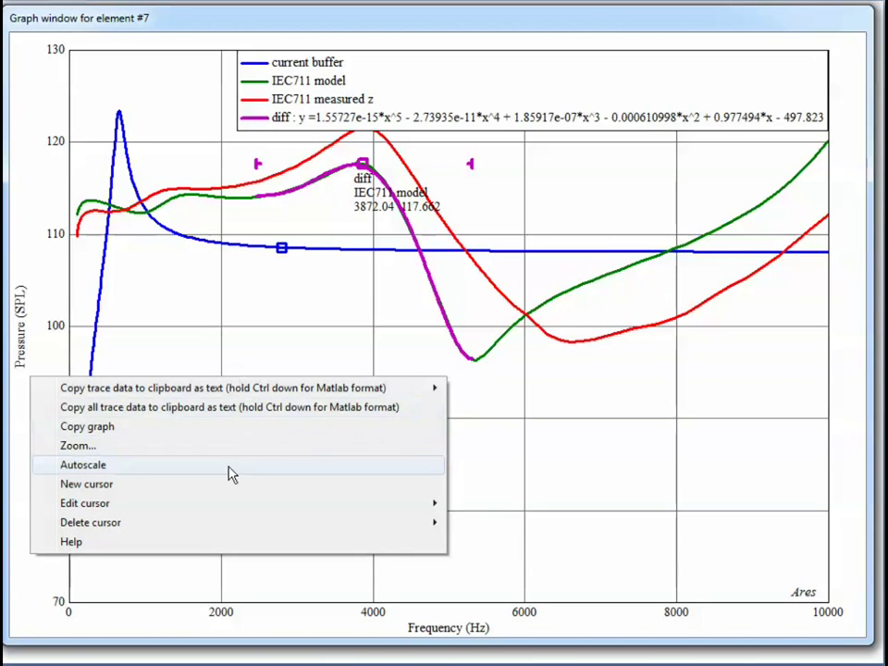
mouse_move(216, 534)
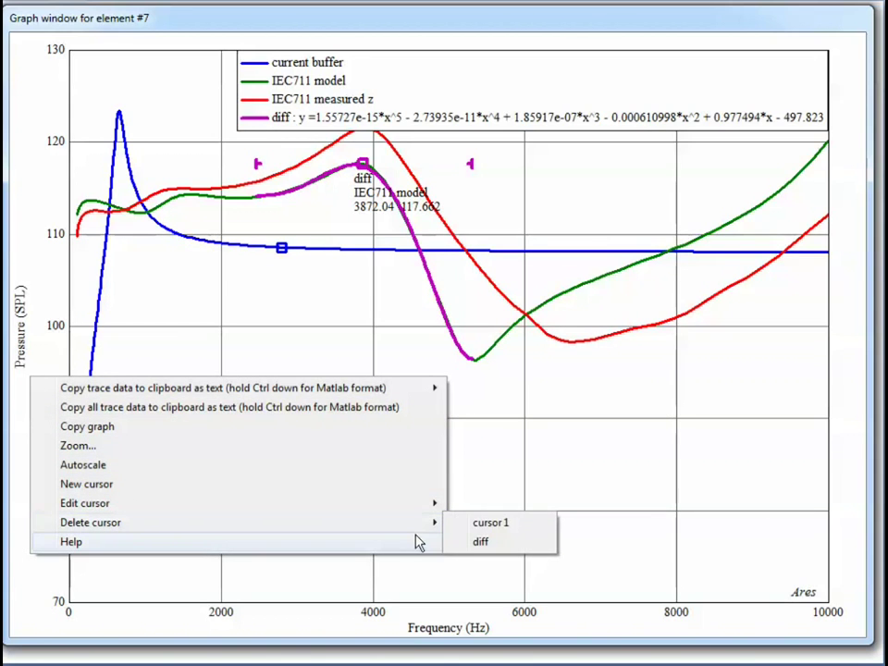
left_click(491, 525)
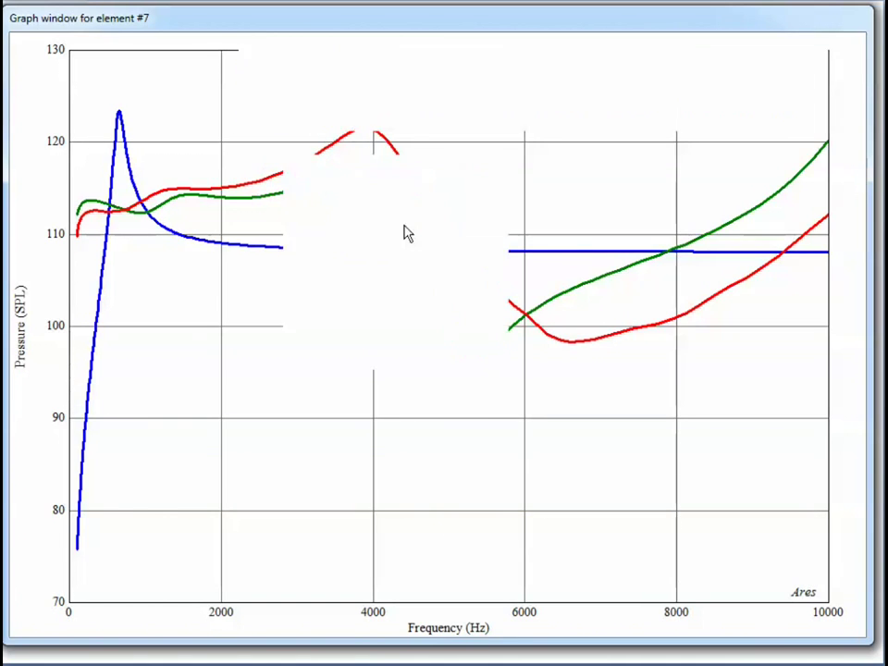
Move the diff cursor to about 3144 Hz on the IEC711 model curve and choose the y0+(|x|-x1)*dy curve fit
left_click_drag(620, 311, 307, 220)
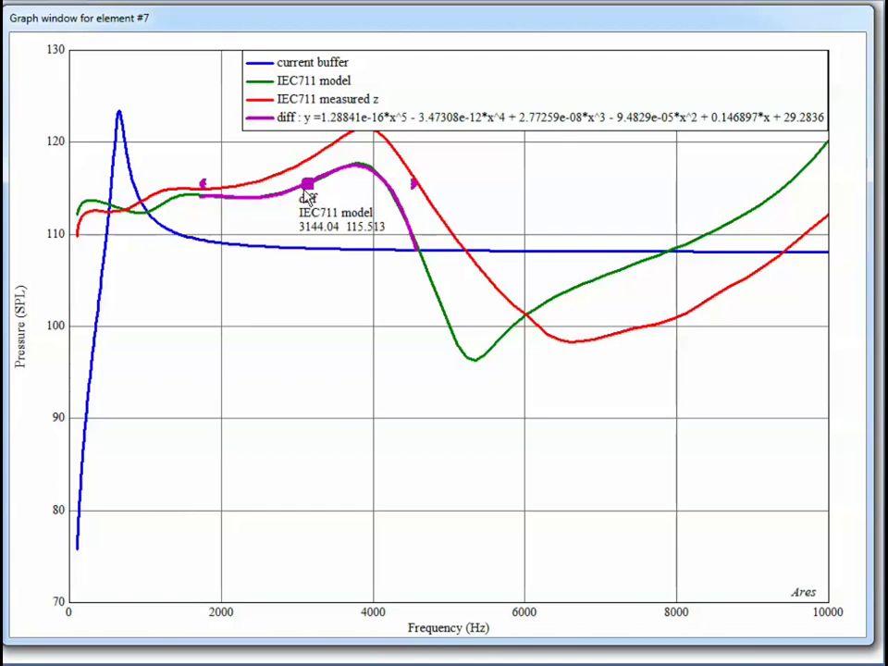
double_click(309, 192)
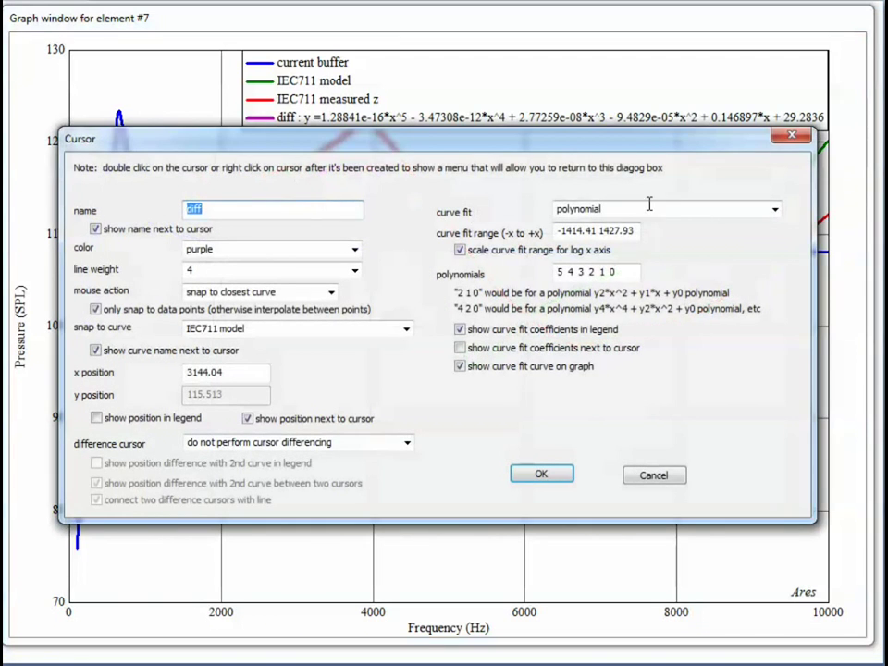
left_click(775, 209)
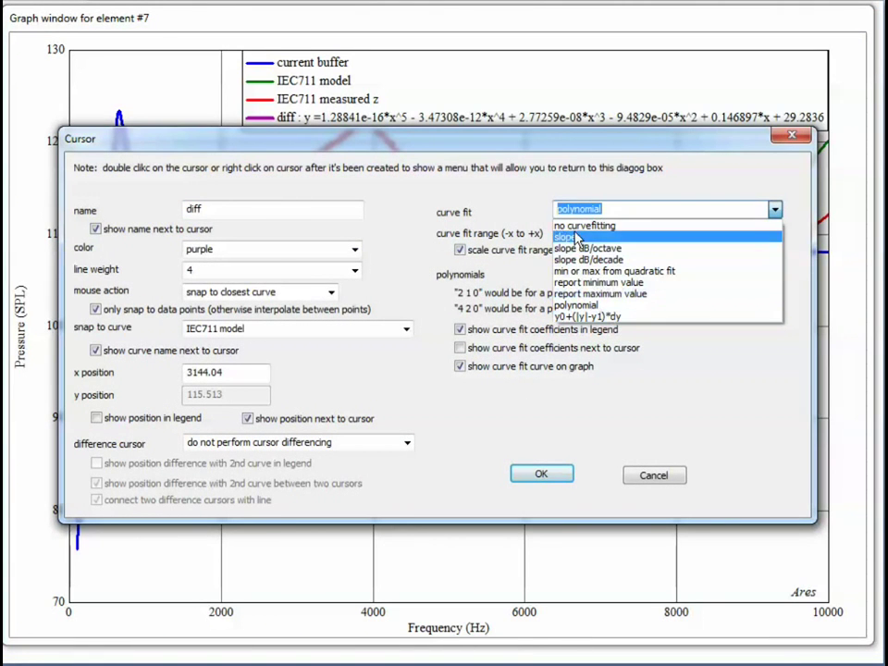
left_click(587, 316)
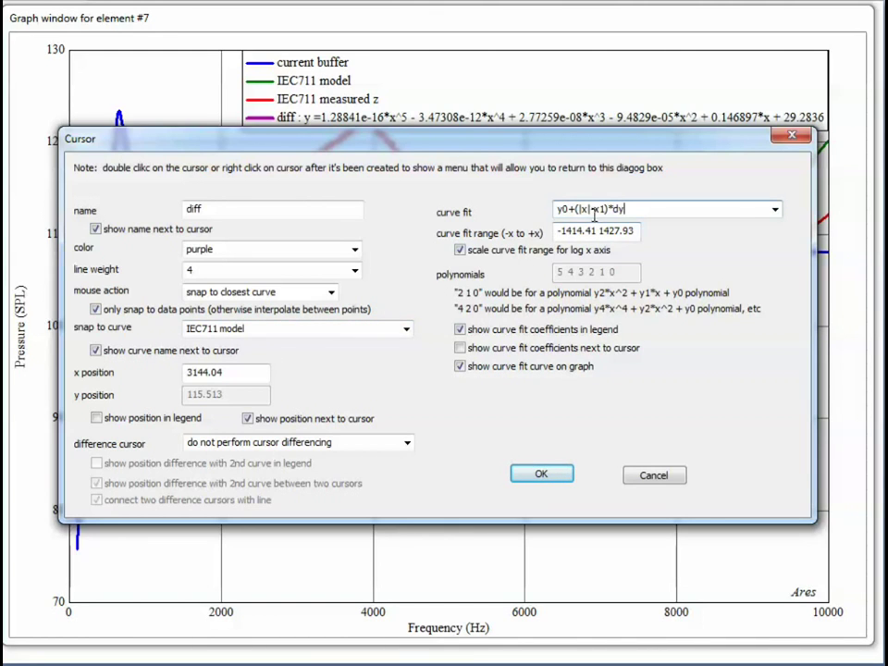
left_click(775, 211)
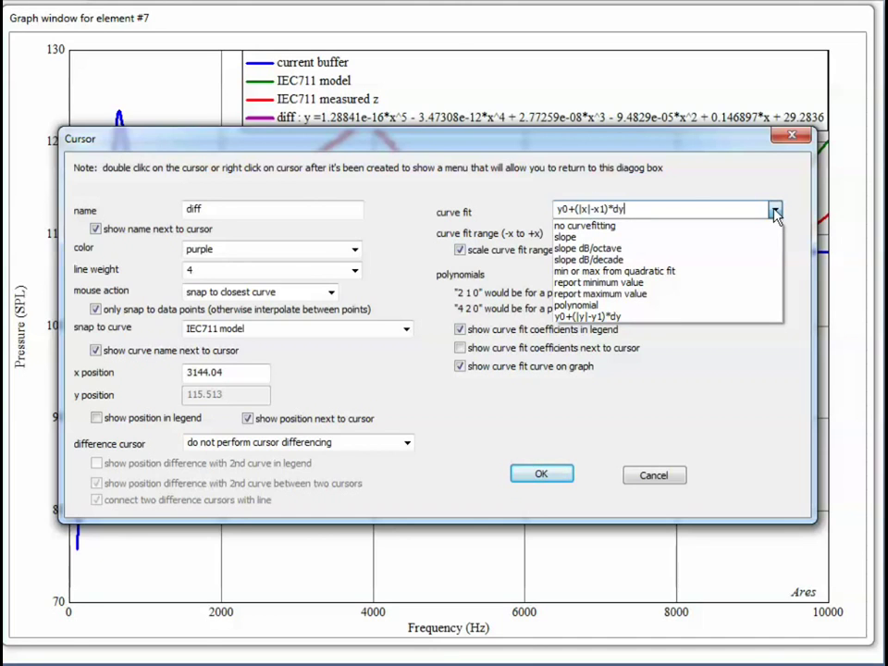
left_click(776, 212)
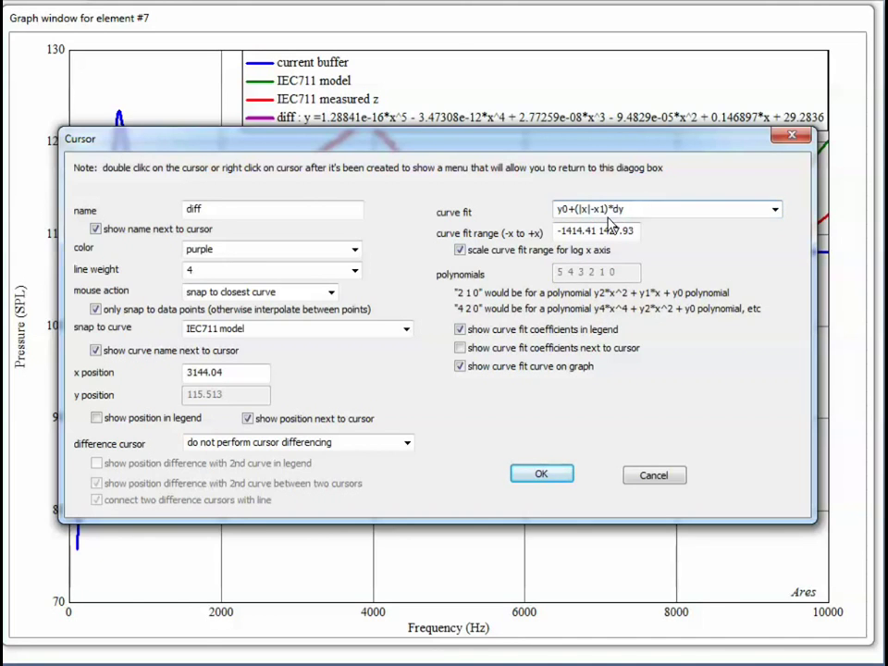
double_click(569, 208)
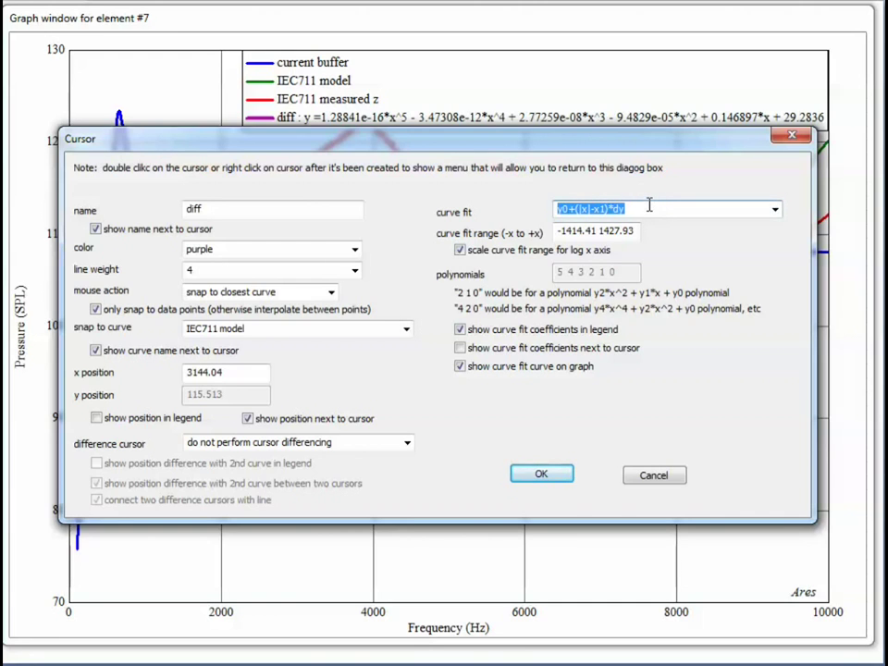
left_click(649, 207)
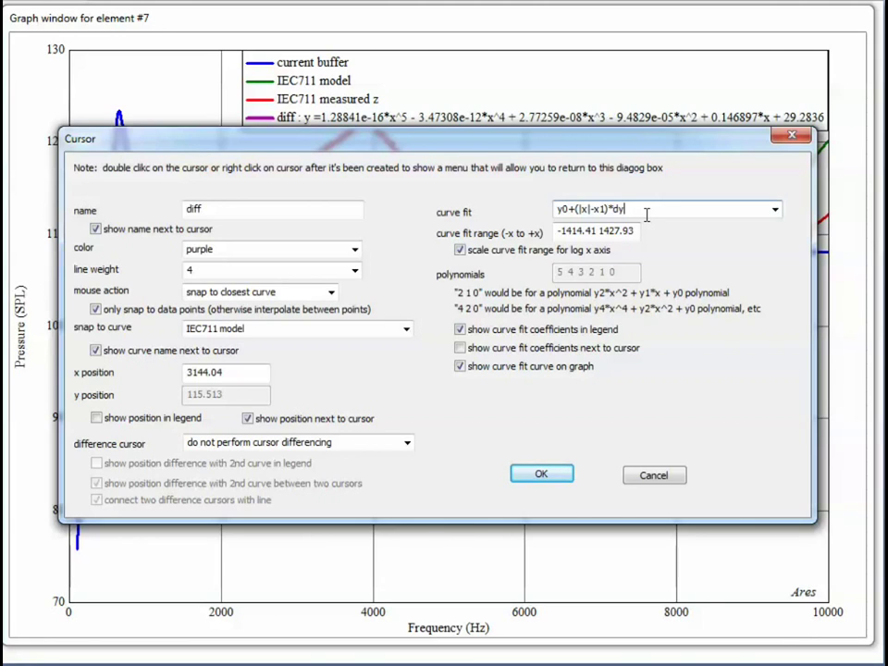
mouse_move(636, 209)
left_mouse_down()
mouse_move(546, 184)
mouse_move(634, 186)
left_mouse_up()
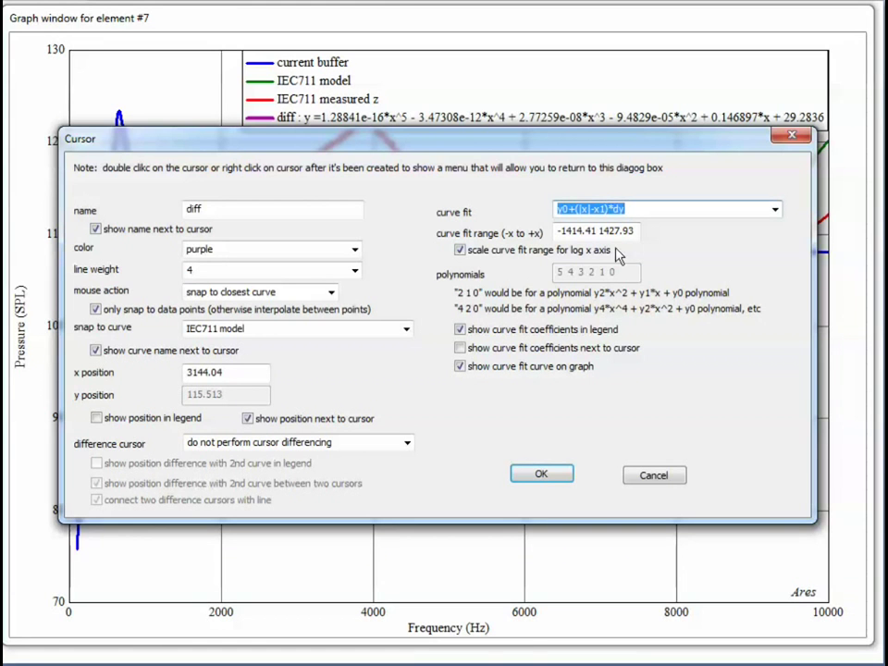
left_click(645, 211)
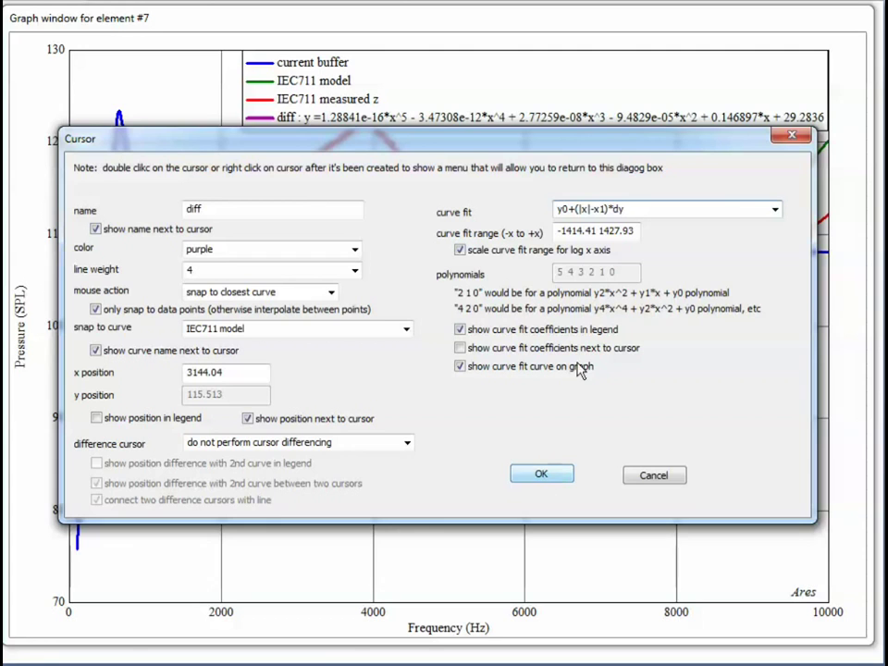
Set the diff cursor's curve fit to slope and move it onto the IEC711 measured z curve at about 5111 Hz
left_click(778, 209)
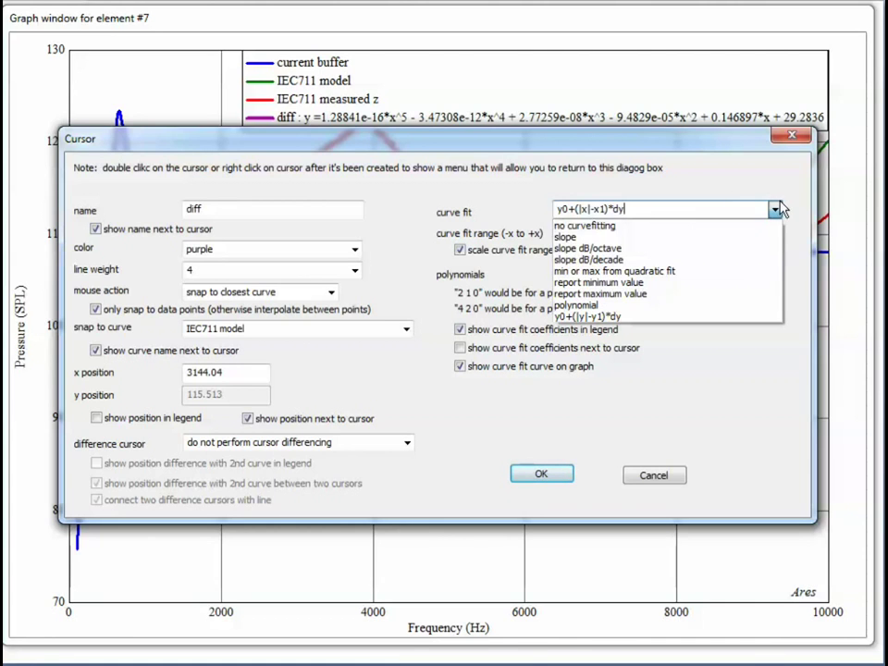
left_click(724, 238)
left_click(541, 473)
mouse_move(308, 184)
left_mouse_down()
mouse_move(368, 271)
mouse_move(441, 307)
mouse_move(415, 179)
mouse_move(459, 210)
left_mouse_up()
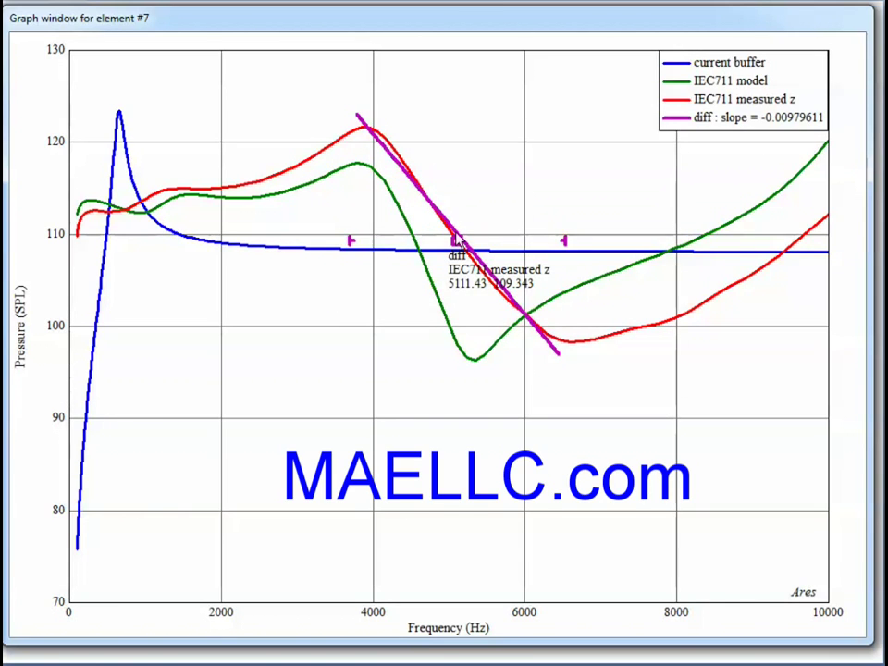